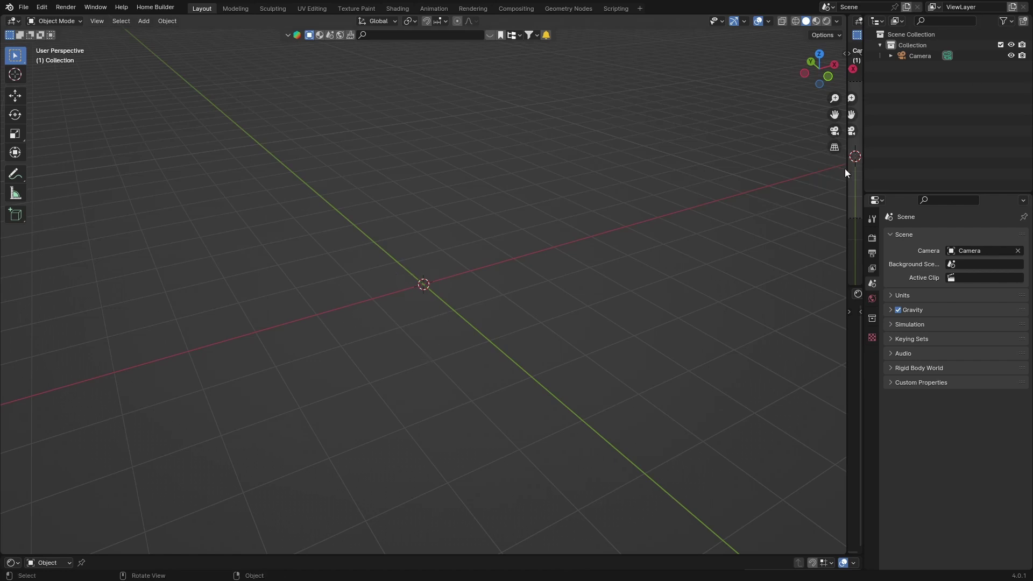
{"action": "left_click_drag", "start_coordinate": [845, 169], "coordinate": [848, 193]}
{"action": "key", "text": "shift+a"}
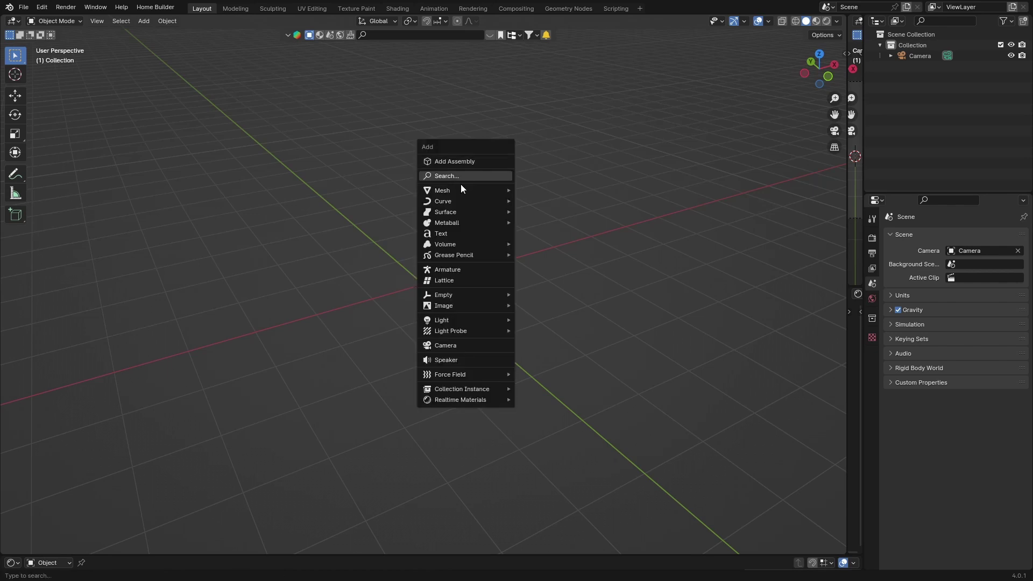
{"action": "mouse_move", "coordinate": [450, 192]}
{"action": "left_click", "coordinate": [536, 200]}
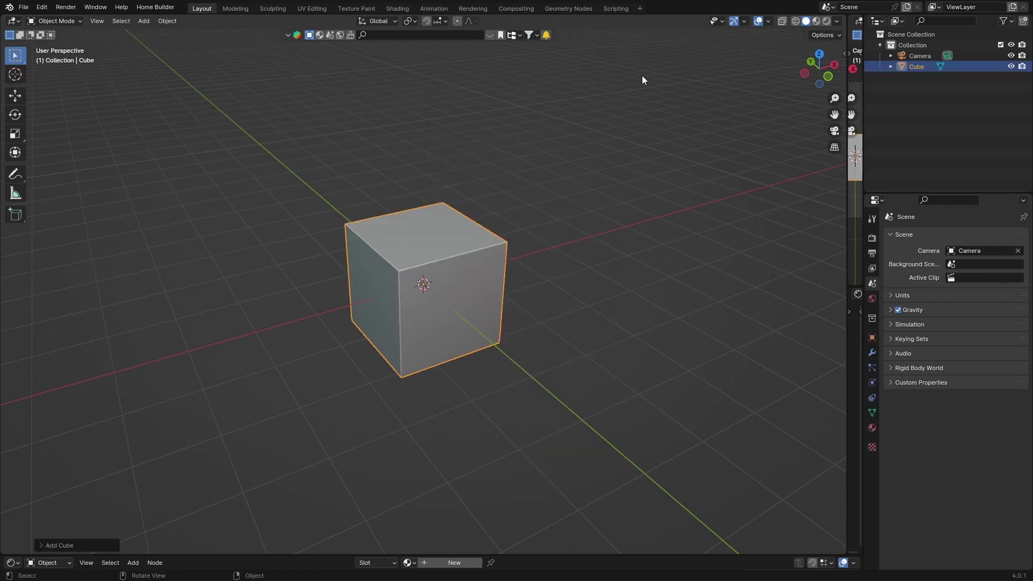
{"action": "left_click", "coordinate": [505, 211]}
{"action": "left_click", "coordinate": [379, 253]}
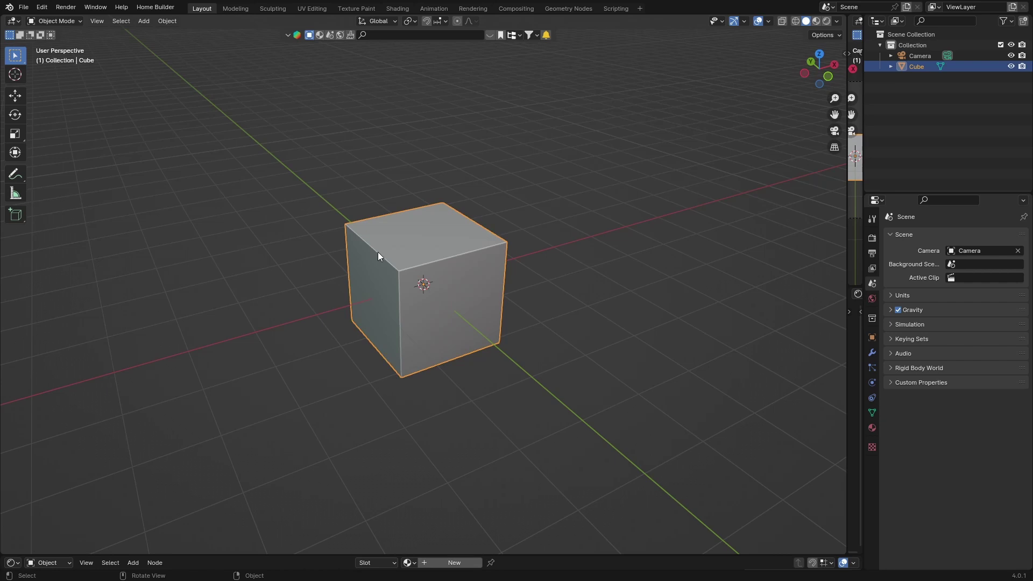
{"action": "key", "text": "Delete"}
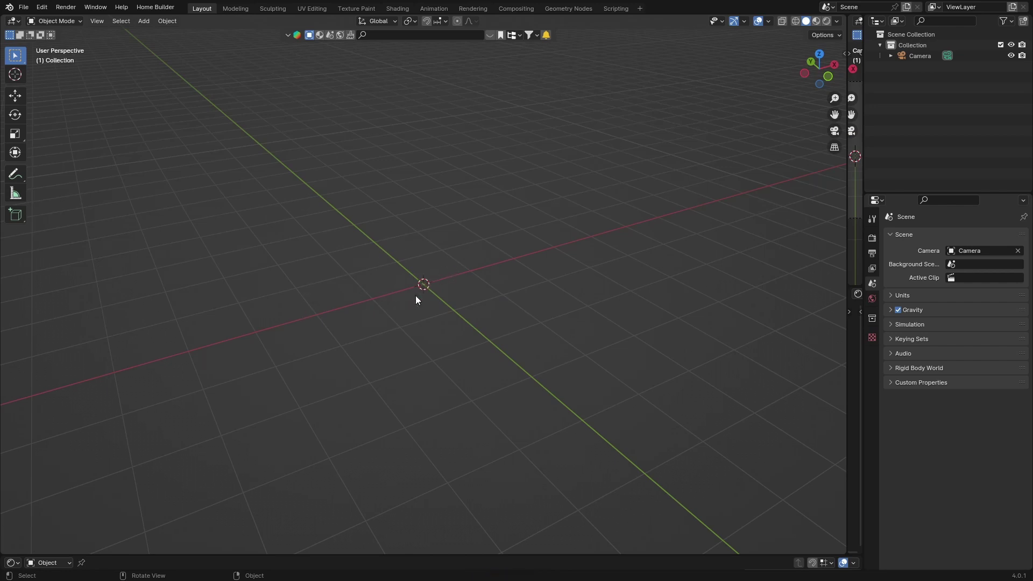
Delete the camera from the scene collection.
{"action": "middle_click_drag", "start_coordinate": [321, 292], "coordinate": [396, 280]}
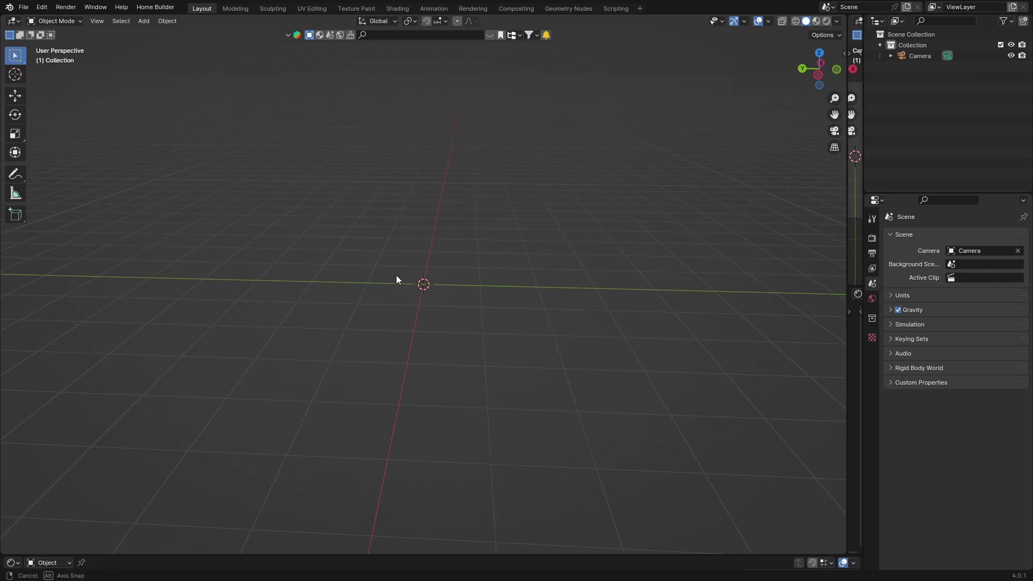
{"action": "mouse_move", "coordinate": [396, 276]}
{"action": "middle_mouse_down"}
{"action": "mouse_move", "coordinate": [447, 268]}
{"action": "mouse_move", "coordinate": [350, 274]}
{"action": "mouse_move", "coordinate": [445, 279]}
{"action": "mouse_move", "coordinate": [374, 279]}
{"action": "mouse_move", "coordinate": [407, 280]}
{"action": "middle_mouse_up"}
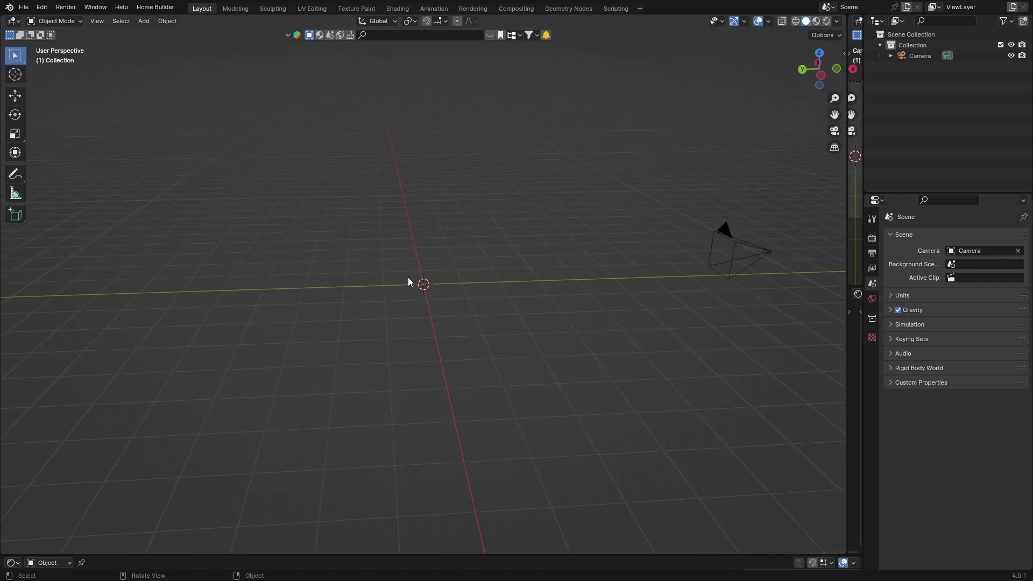
{"action": "left_click", "coordinate": [738, 249]}
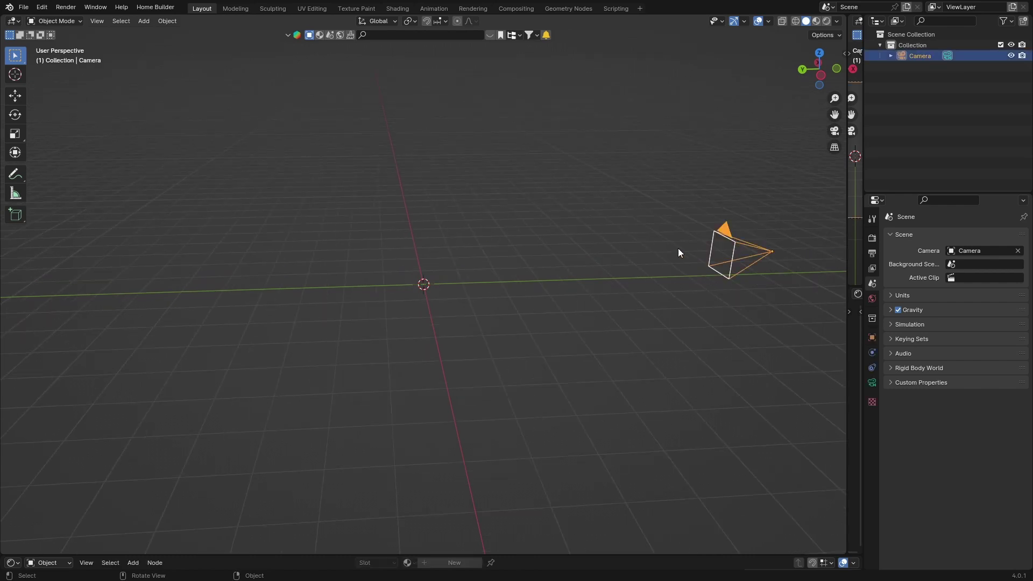
{"action": "left_click", "coordinate": [405, 225]}
{"action": "left_click", "coordinate": [22, 75]}
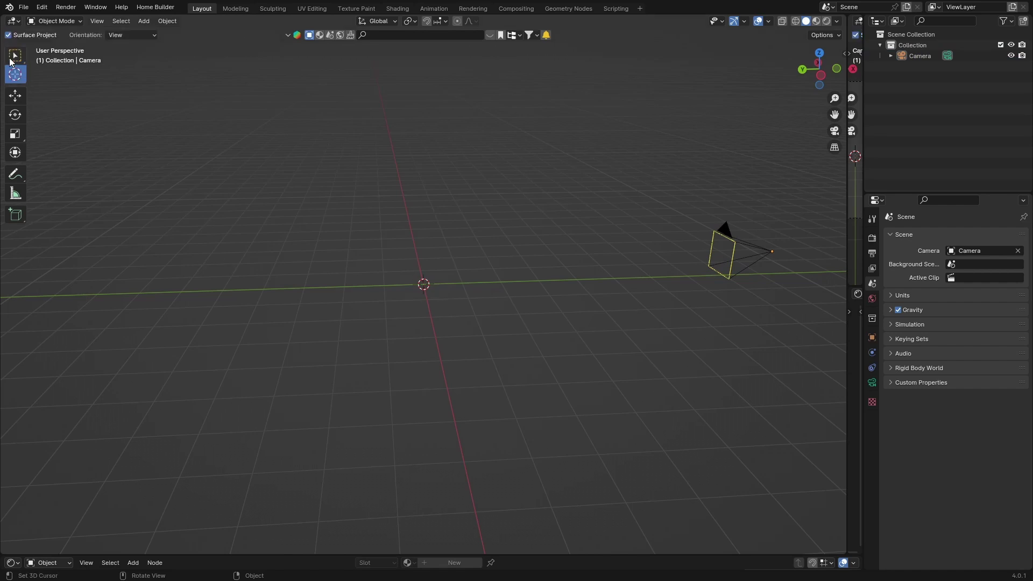
{"action": "left_click", "coordinate": [11, 58]}
{"action": "middle_click_drag", "start_coordinate": [519, 346], "coordinate": [431, 326]}
{"action": "left_click", "coordinate": [917, 57]}
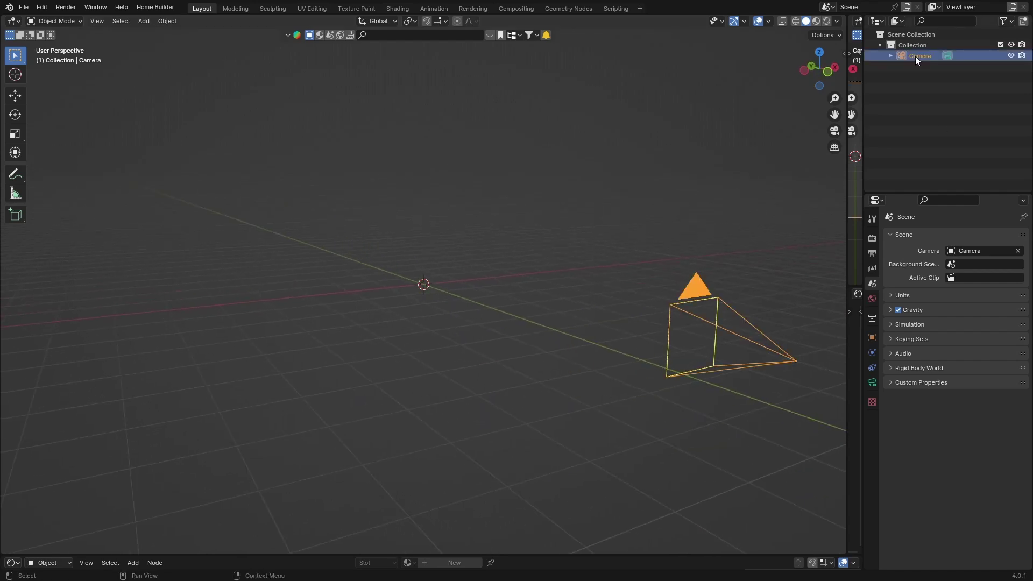
{"action": "key", "text": "x"}
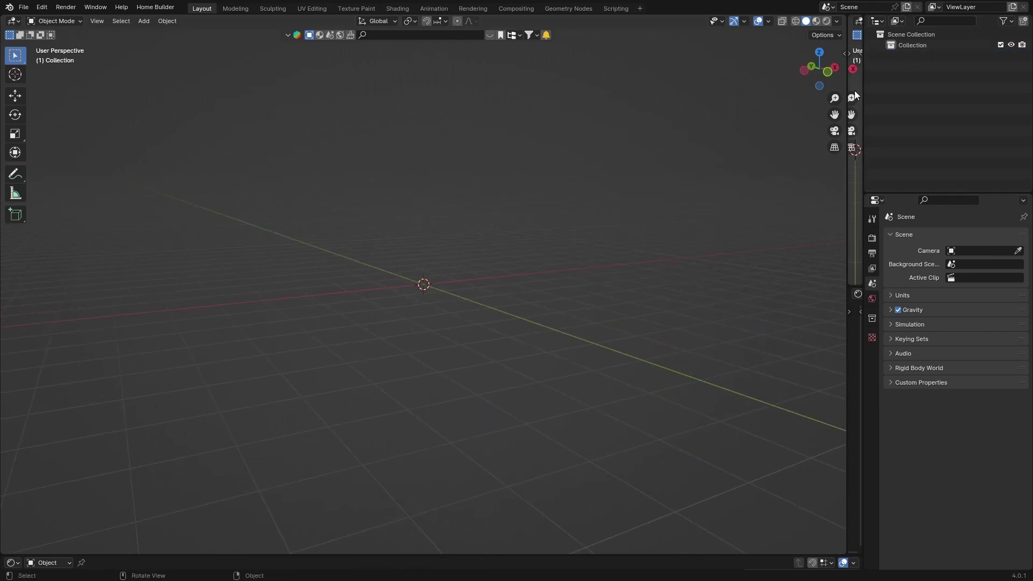
Add a mesh plane at the world origin and scale it up uniformly into a large ground surface.
{"action": "middle_click_drag", "start_coordinate": [438, 317], "coordinate": [436, 336]}
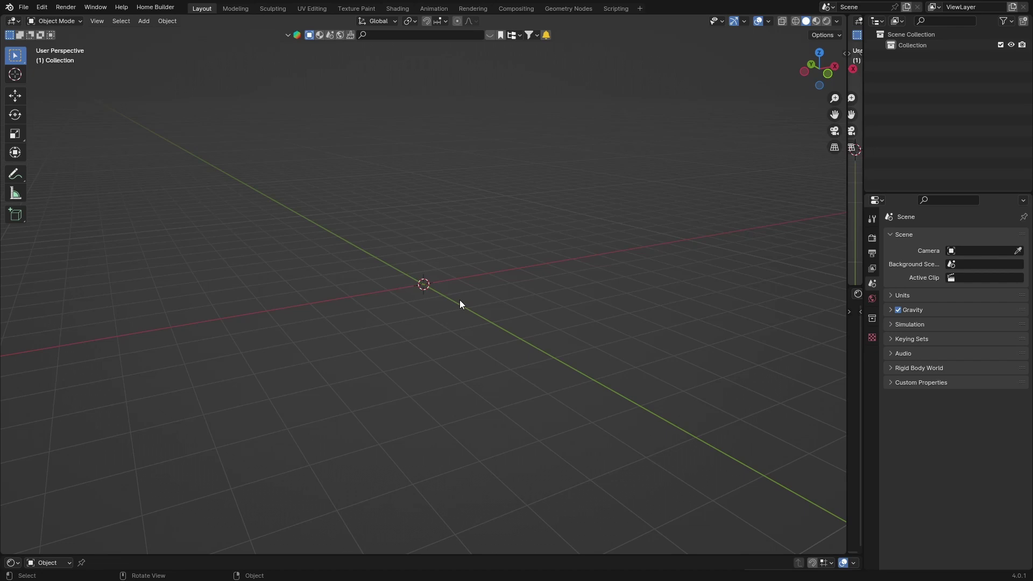
{"action": "key", "text": "shift+a"}
{"action": "mouse_move", "coordinate": [459, 299]}
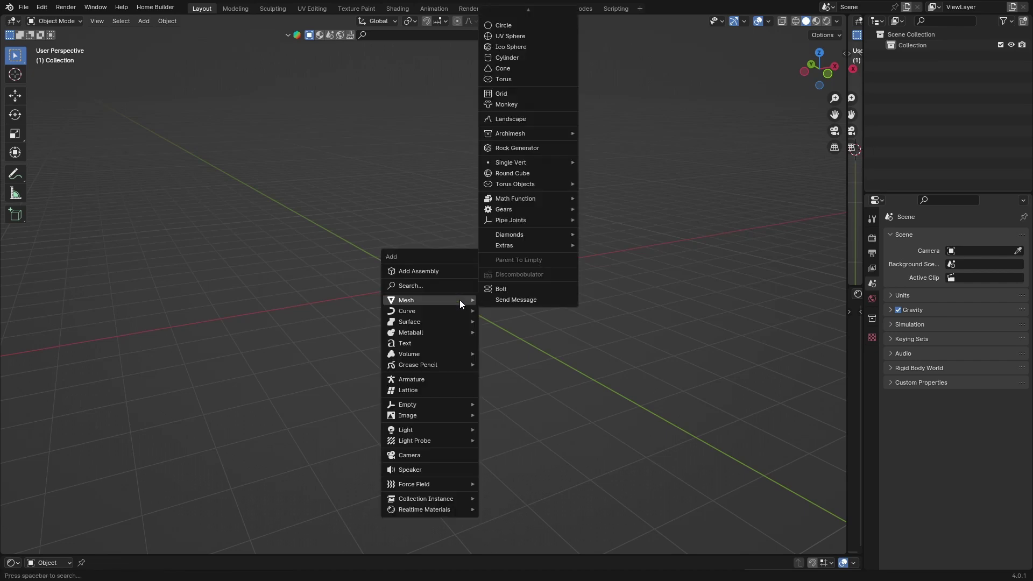
{"action": "mouse_move", "coordinate": [521, 12]}
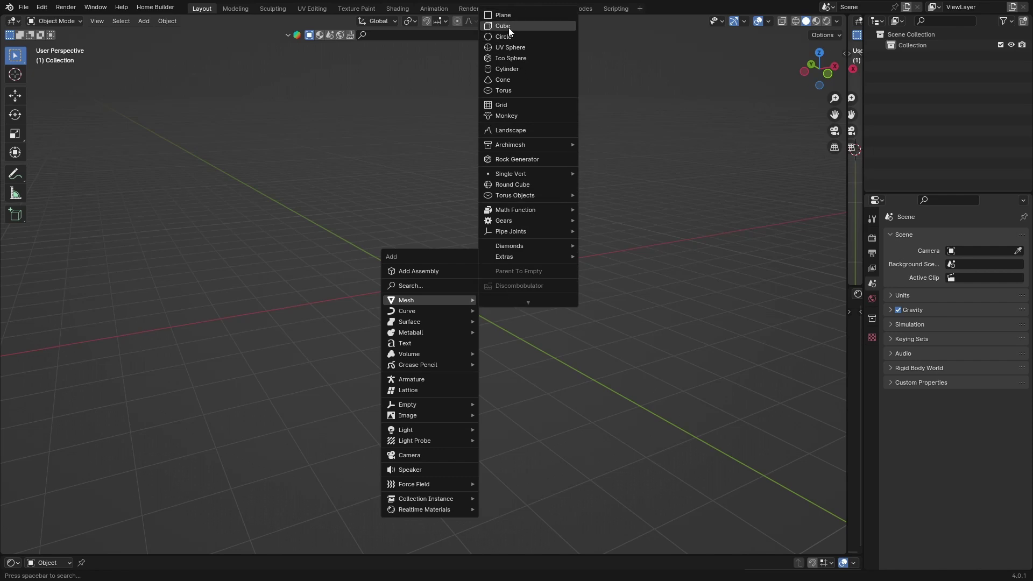
{"action": "left_click", "coordinate": [512, 16]}
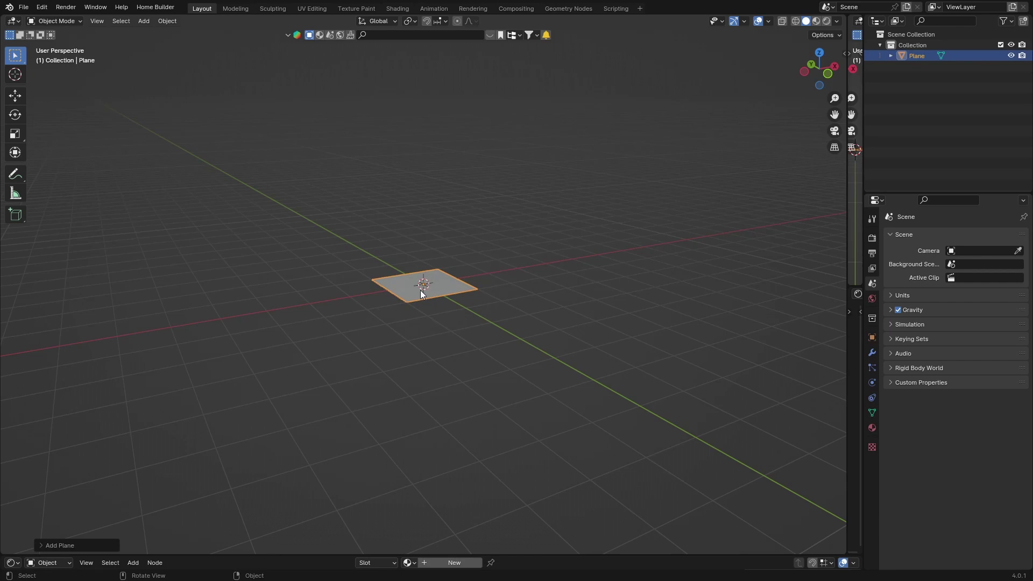
{"action": "key", "text": "s"}
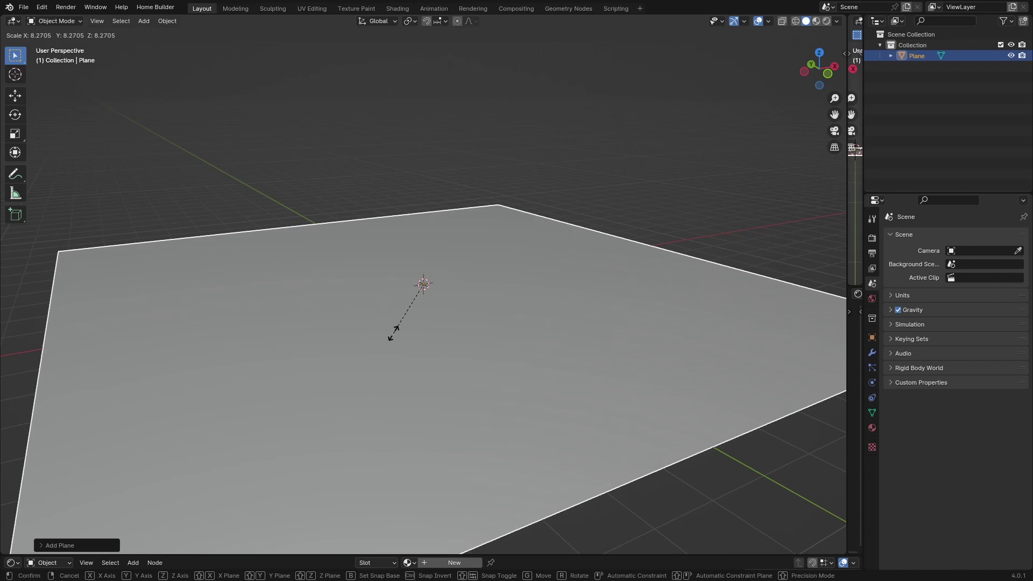
{"action": "left_click", "coordinate": [385, 340]}
{"action": "middle_click_drag", "start_coordinate": [518, 345], "coordinate": [454, 355]}
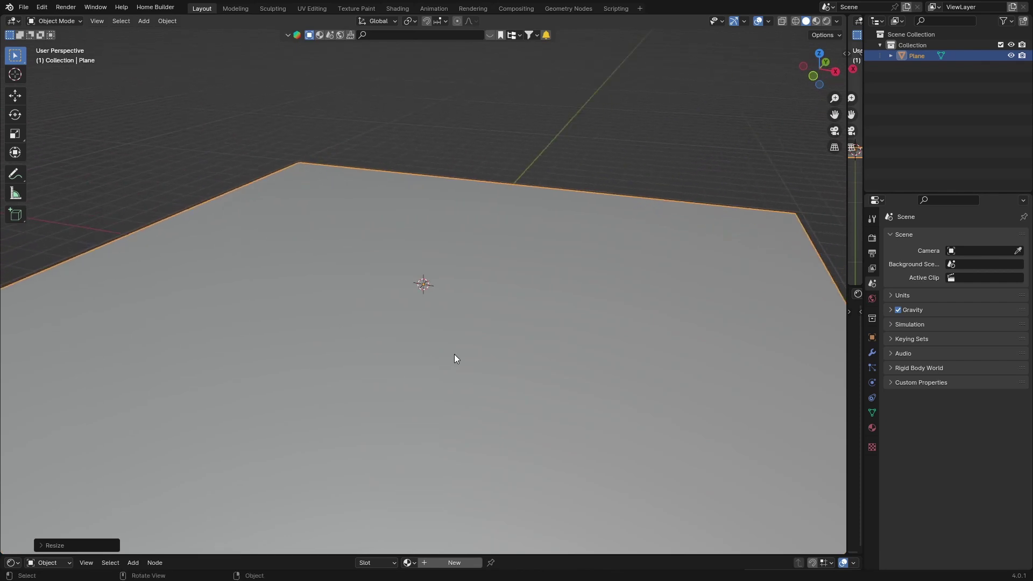
{"action": "scroll", "coordinate": [454, 353], "scroll_direction": "down", "scroll_amount": 5}
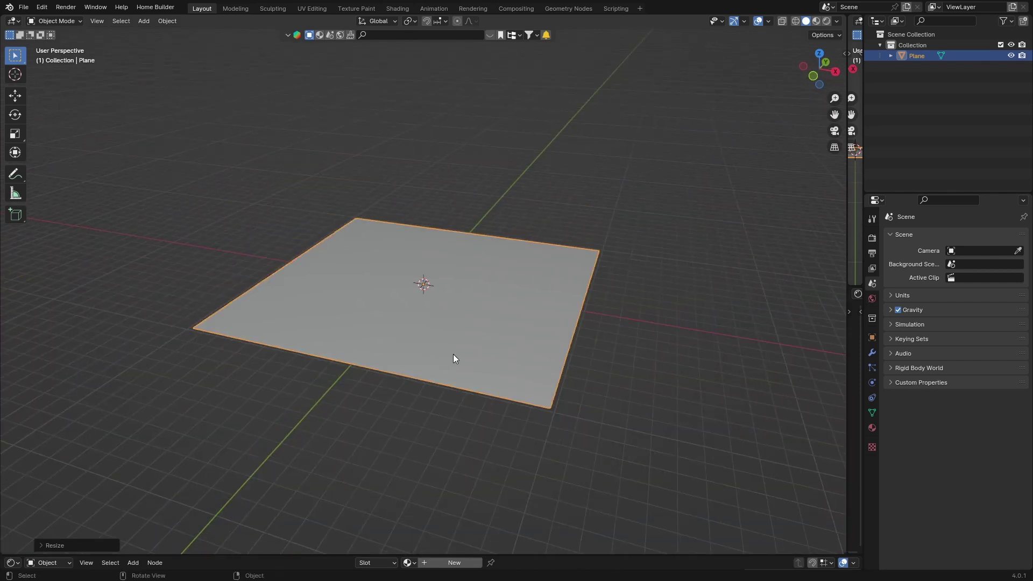
Add a mesh cube at the origin and, in top view, move it about 7 m along the positive Y axis.
{"action": "key", "text": "shift+a"}
{"action": "mouse_move", "coordinate": [434, 355]}
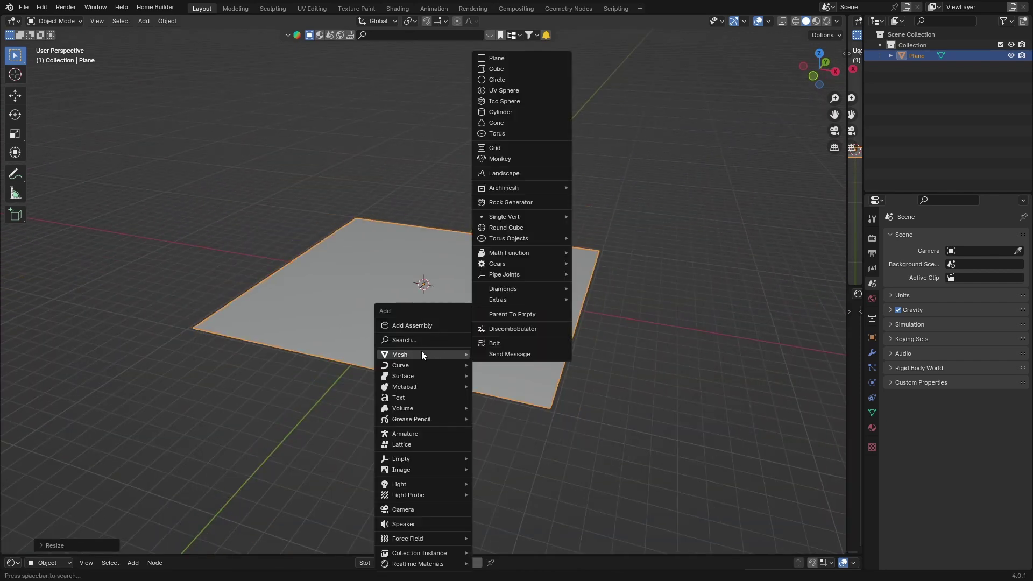
{"action": "left_click", "coordinate": [513, 68]}
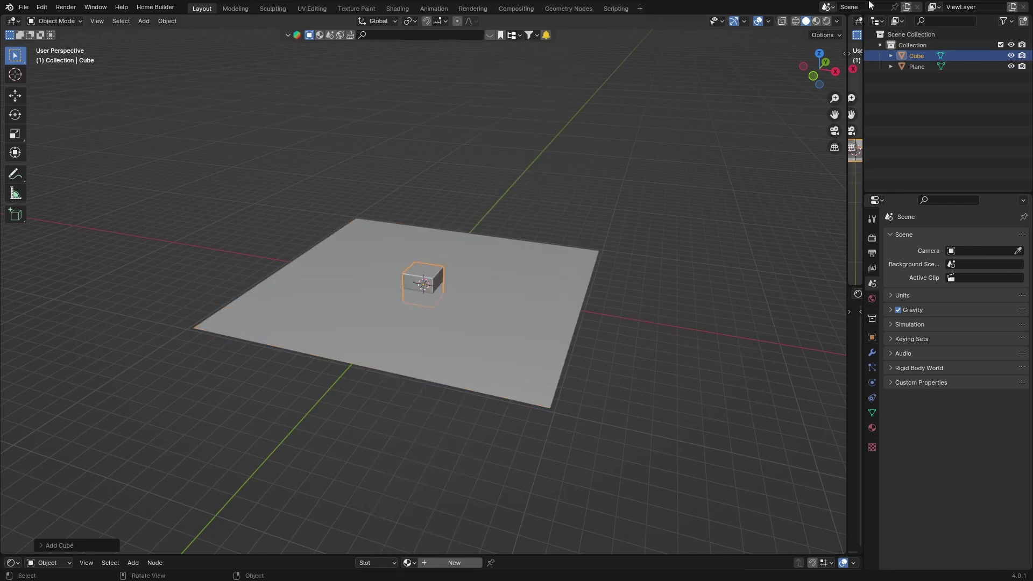
{"action": "left_click", "coordinate": [821, 54]}
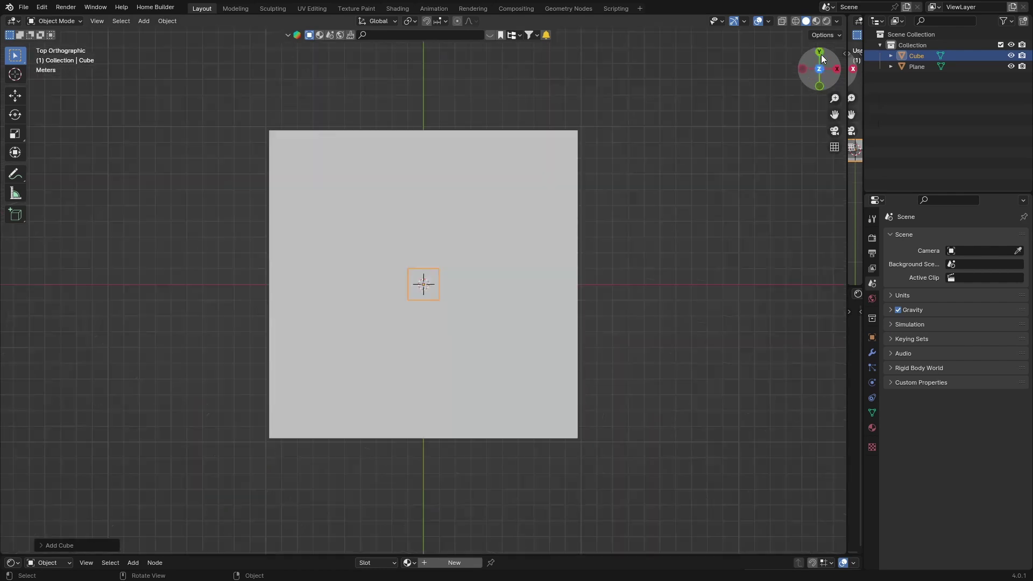
{"action": "key", "text": "g"}
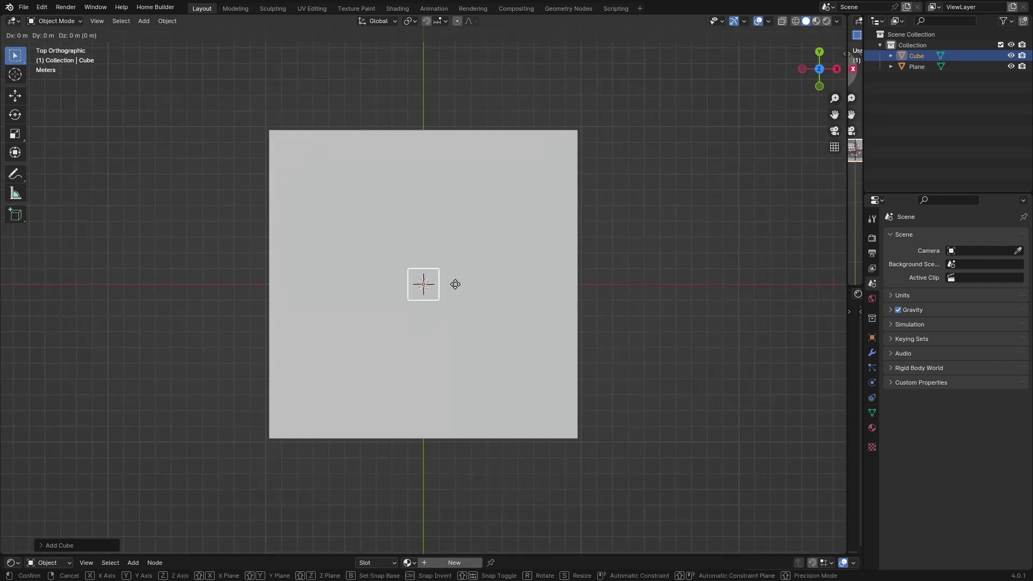
{"action": "key", "text": "y"}
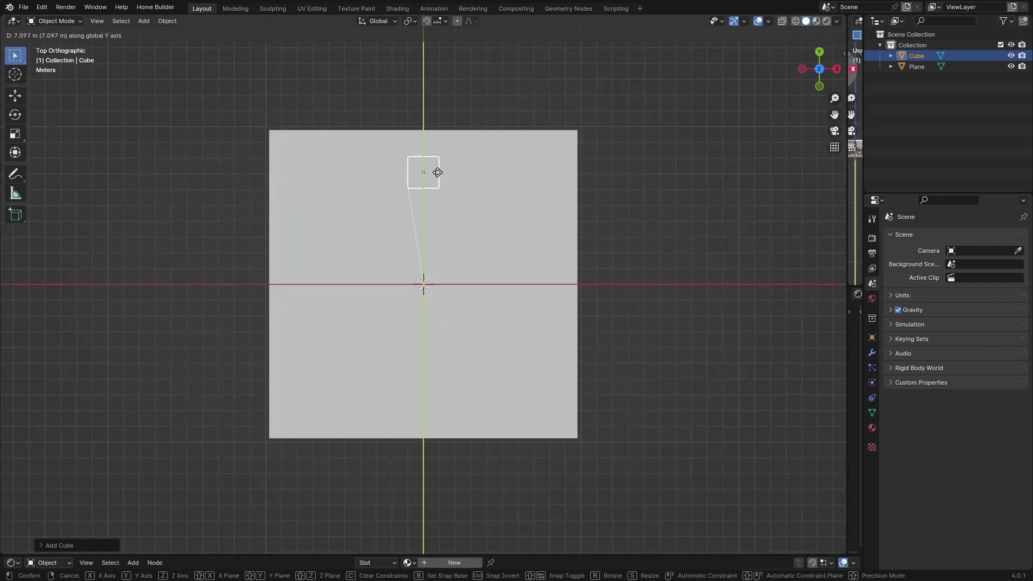
{"action": "left_click", "coordinate": [437, 168]}
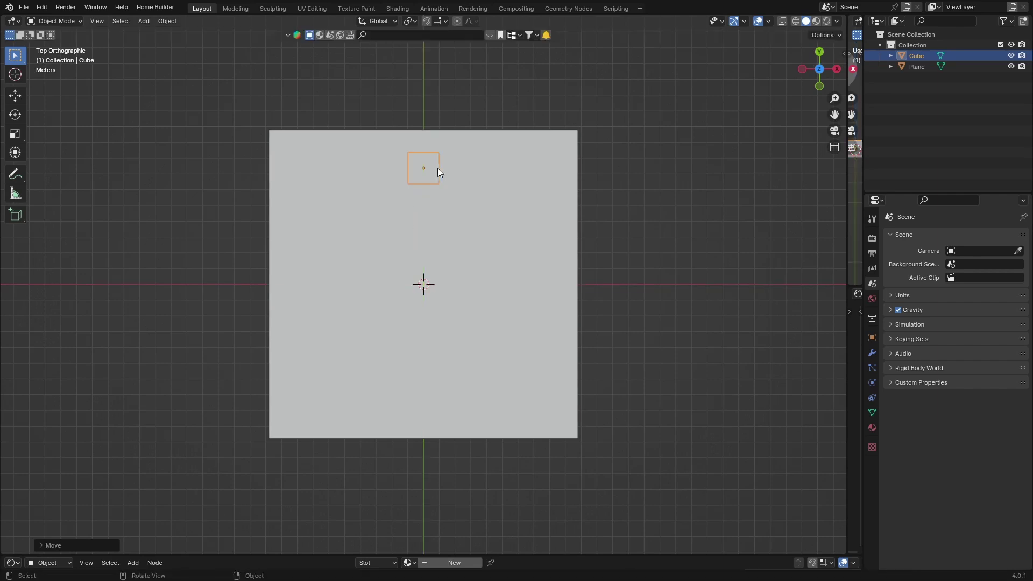
Move the cube about 5 m along the positive X axis, towards the corner of the plane.
{"action": "key", "text": "g"}
{"action": "key", "text": "x"}
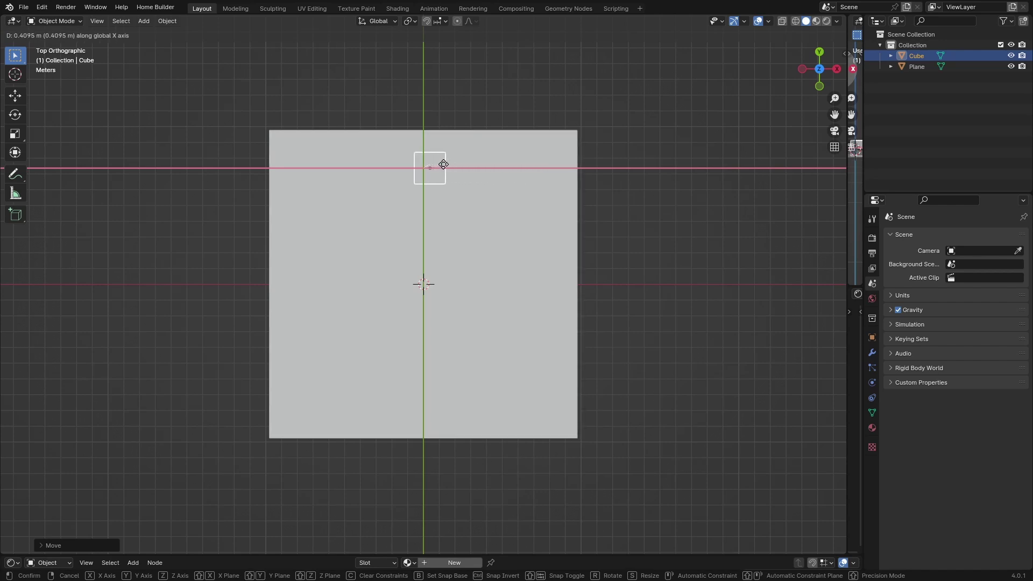
{"action": "key", "text": "y"}
{"action": "key", "text": "x"}
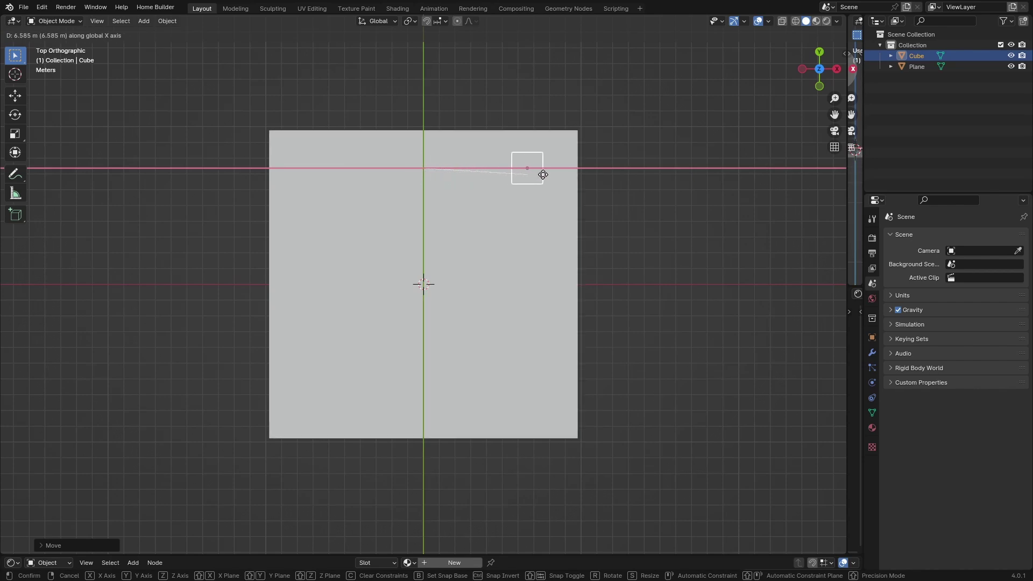
{"action": "left_click", "coordinate": [515, 176]}
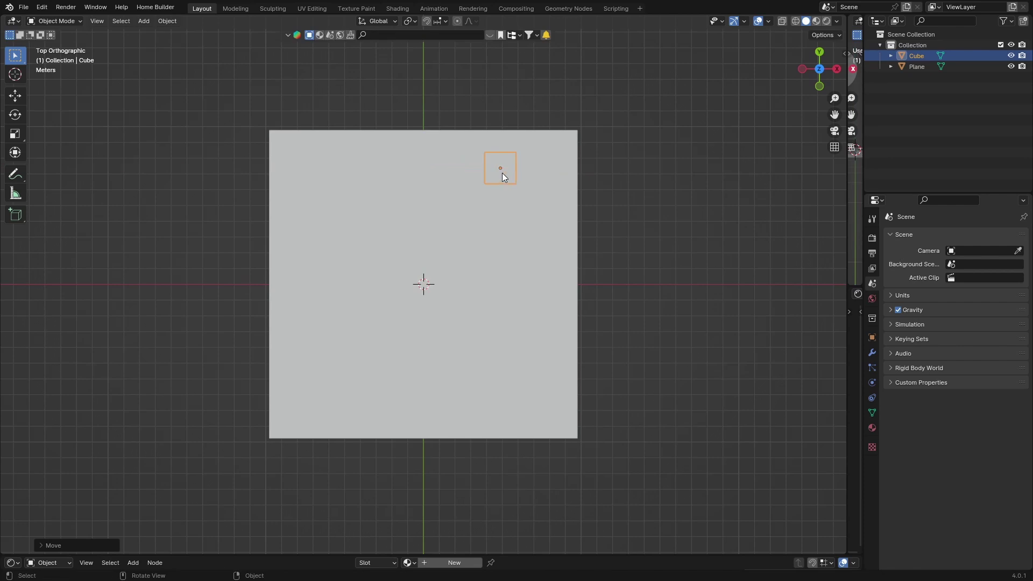
Scale the cube uniformly to more than twice its size and move it about 0.9 m along the negative Y axis, inside the plane's edge.
{"action": "key", "text": "s"}
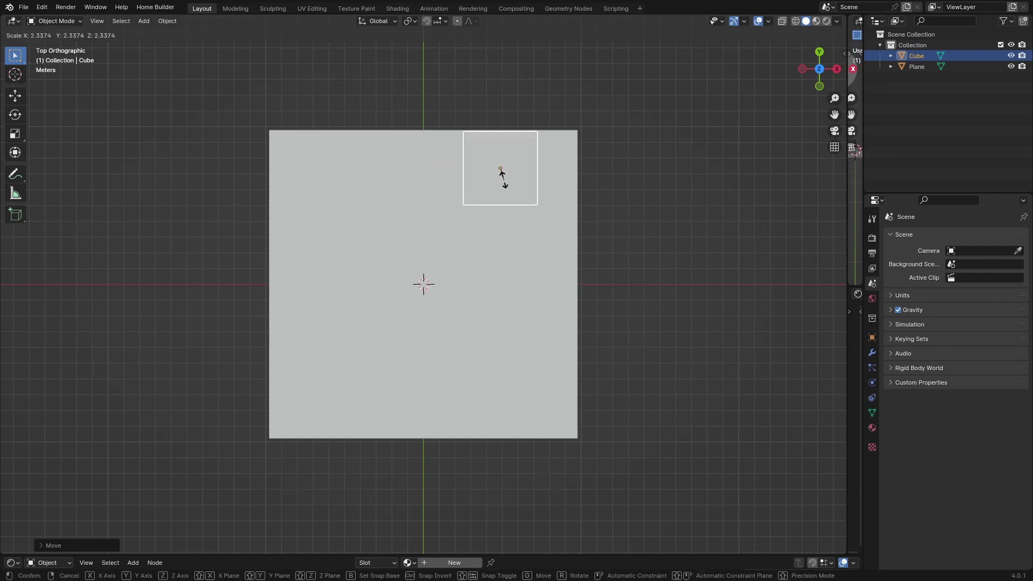
{"action": "left_click", "coordinate": [505, 181]}
{"action": "key", "text": "g"}
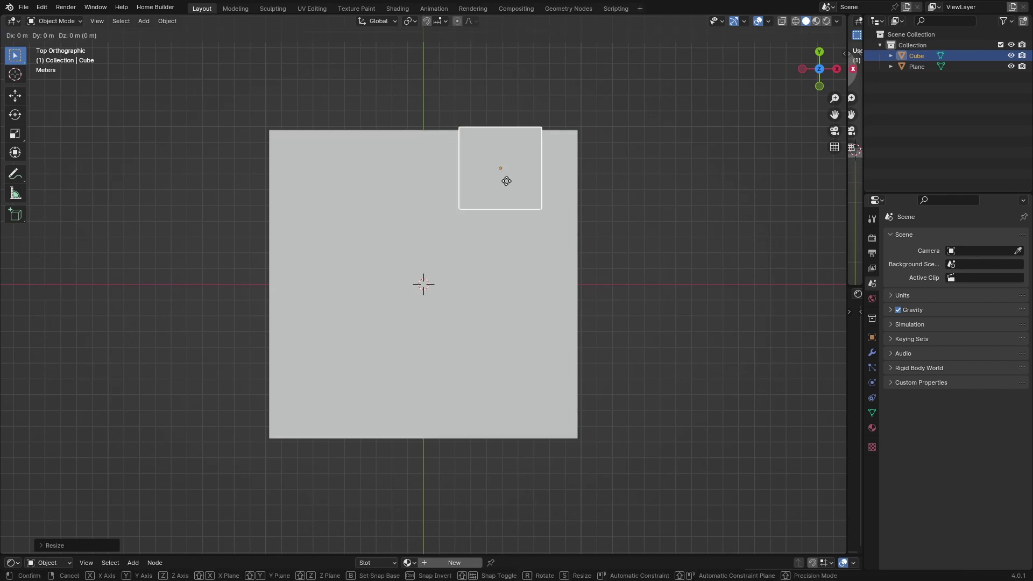
{"action": "key", "text": "y"}
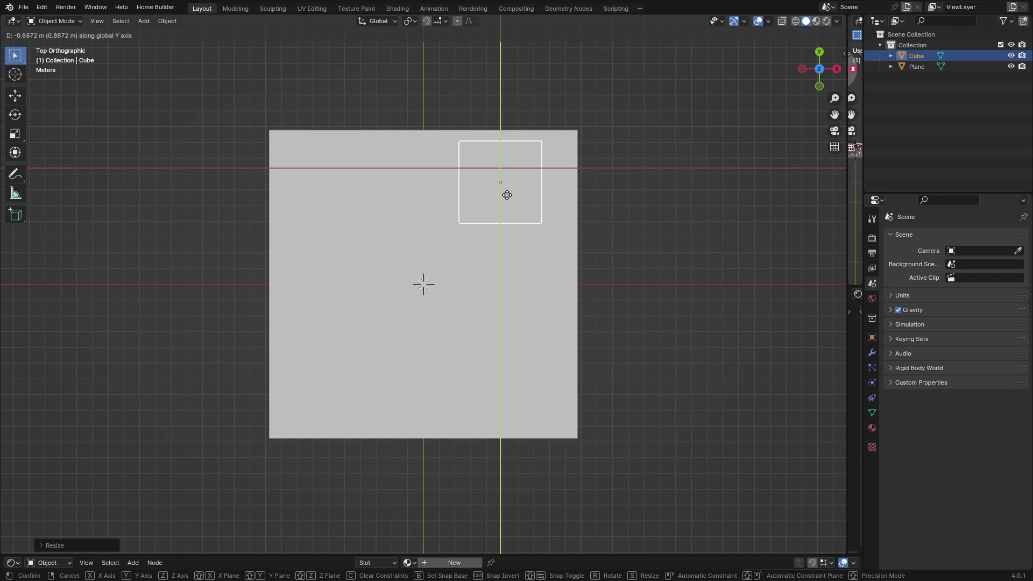
{"action": "left_click", "coordinate": [507, 195]}
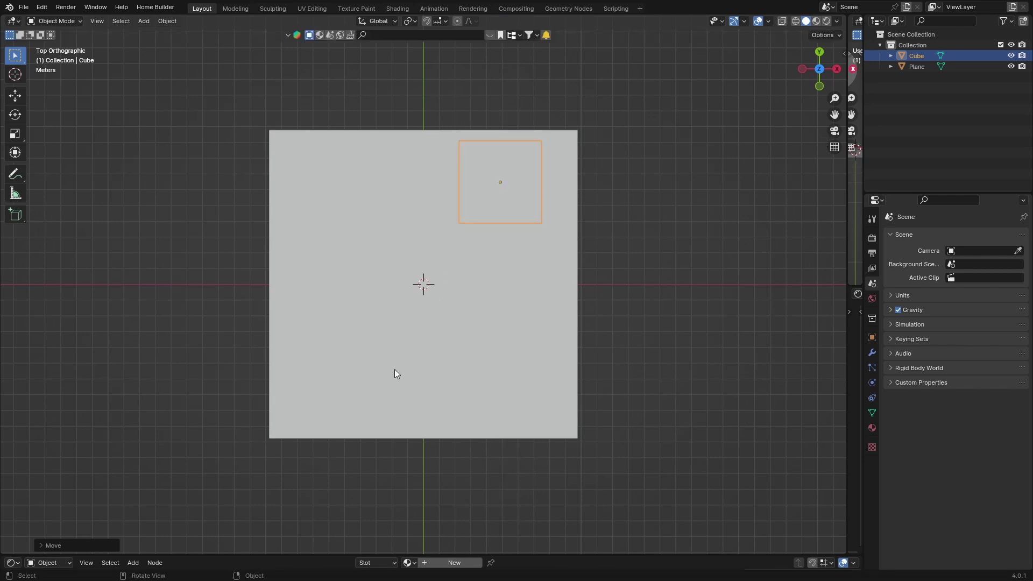
Stretch the cube with the Scale tool along the Z axis only, into a tall column reaching far above and below the plane.
{"action": "middle_click_drag", "start_coordinate": [394, 369], "coordinate": [391, 260]}
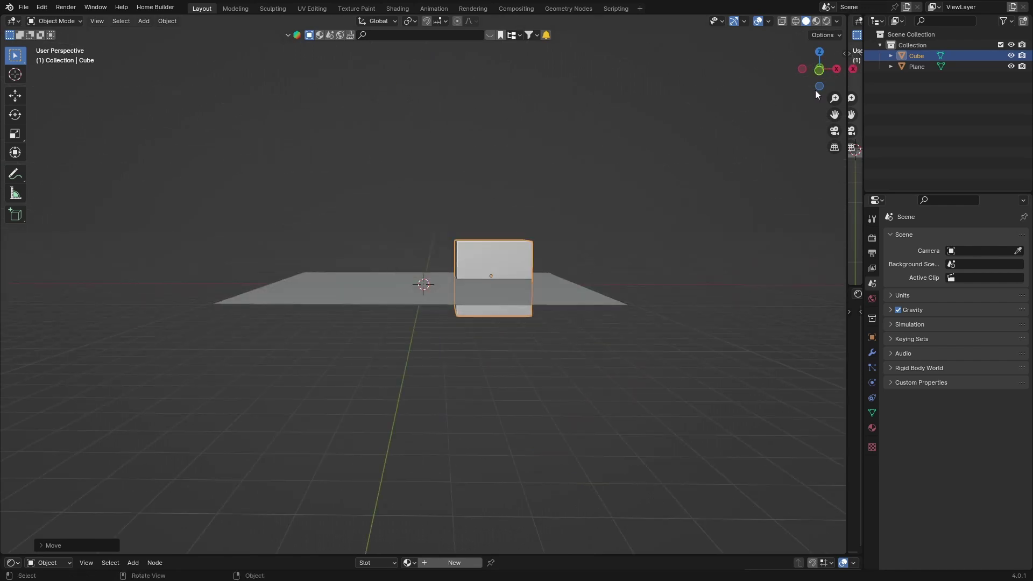
{"action": "left_click", "coordinate": [836, 69]}
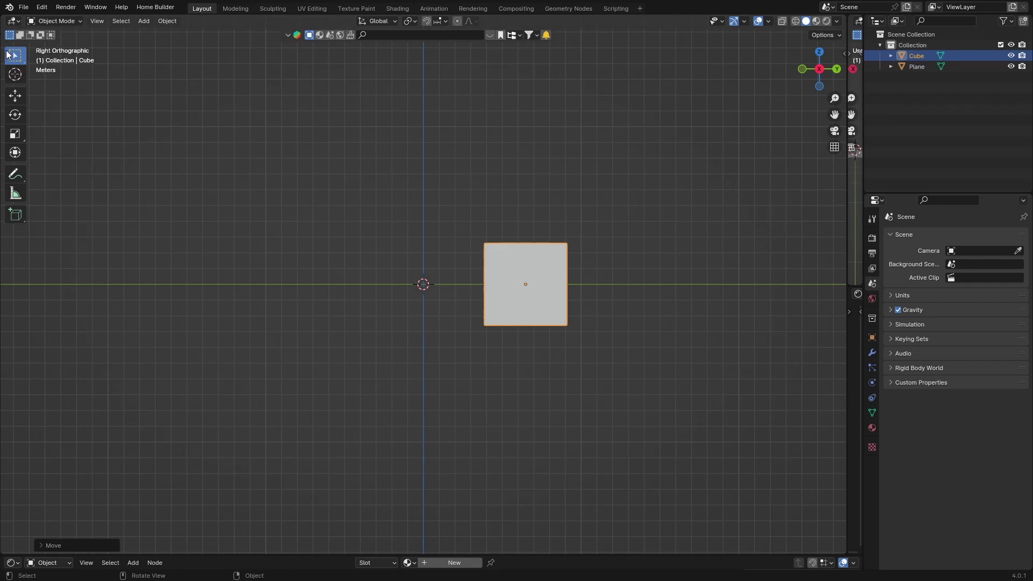
{"action": "left_click", "coordinate": [15, 133]}
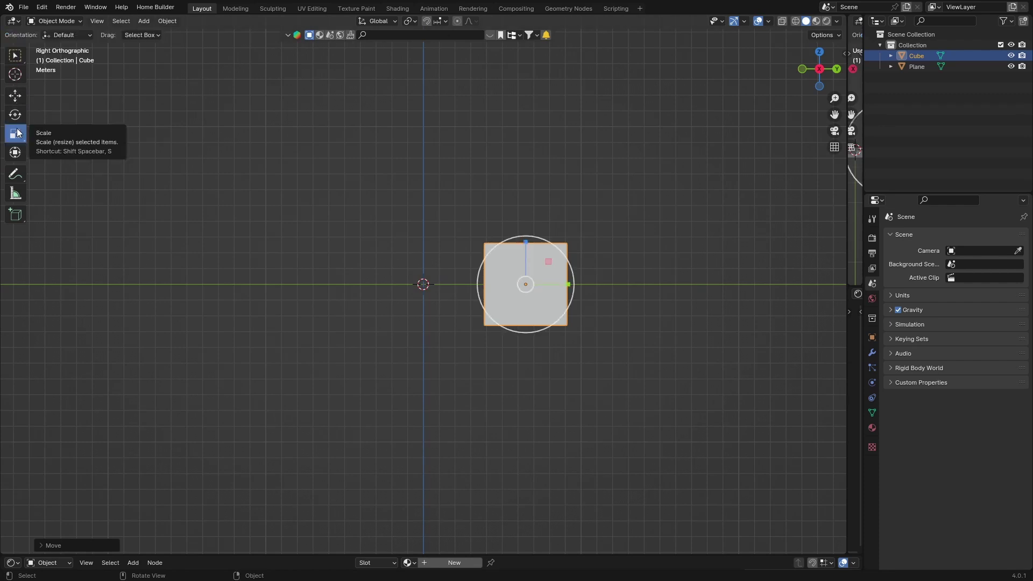
{"action": "left_click_drag", "start_coordinate": [526, 241], "coordinate": [547, 46]}
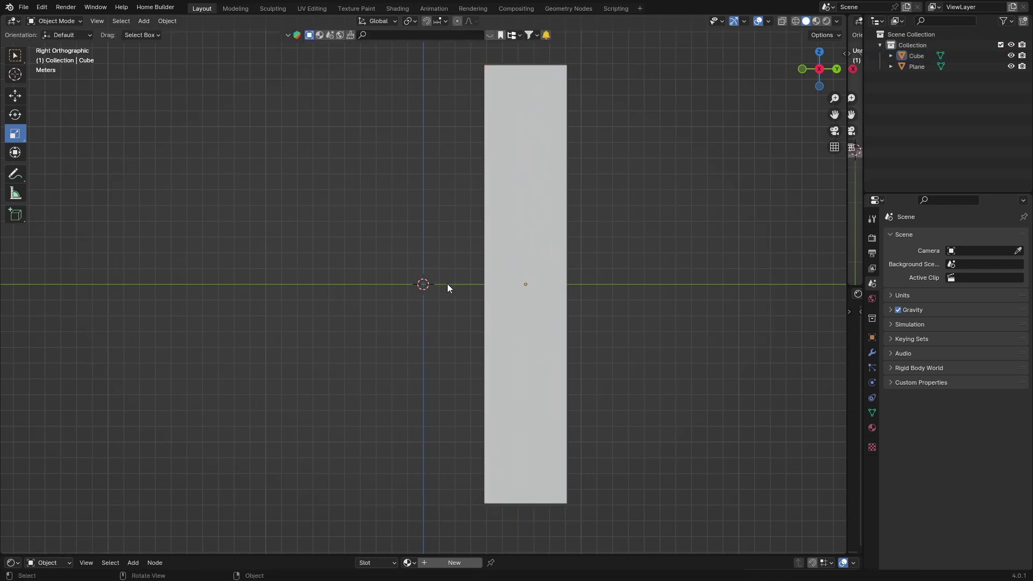
{"action": "middle_click_drag", "start_coordinate": [447, 284], "coordinate": [363, 339]}
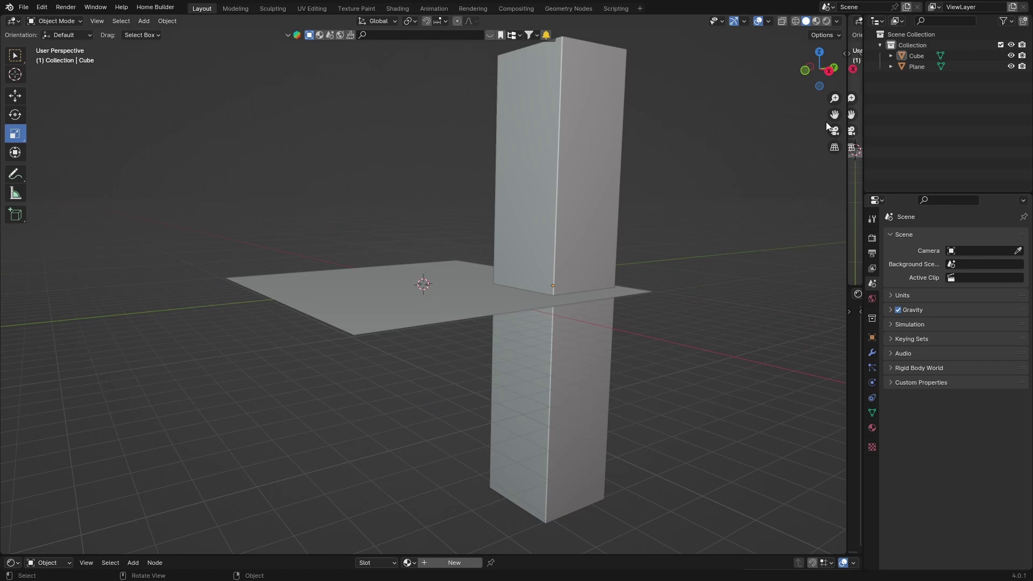
Move the tall column up along the Z axis until its base rests on the ground plane.
{"action": "left_click", "coordinate": [828, 71]}
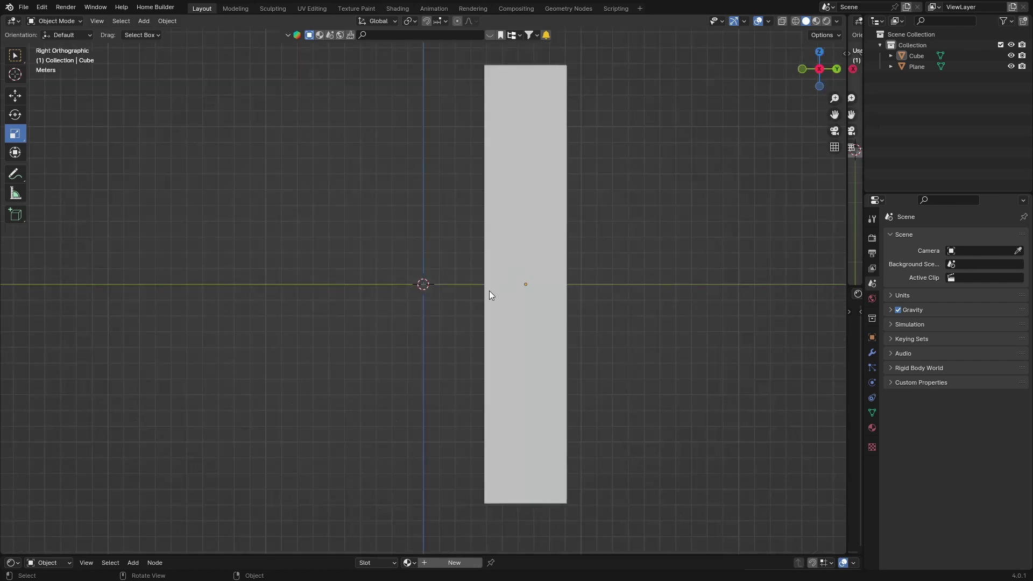
{"action": "scroll", "coordinate": [489, 290], "scroll_direction": "down", "scroll_amount": 3}
{"action": "scroll", "coordinate": [479, 219], "scroll_direction": "down", "scroll_amount": 2}
{"action": "left_click", "coordinate": [457, 237]}
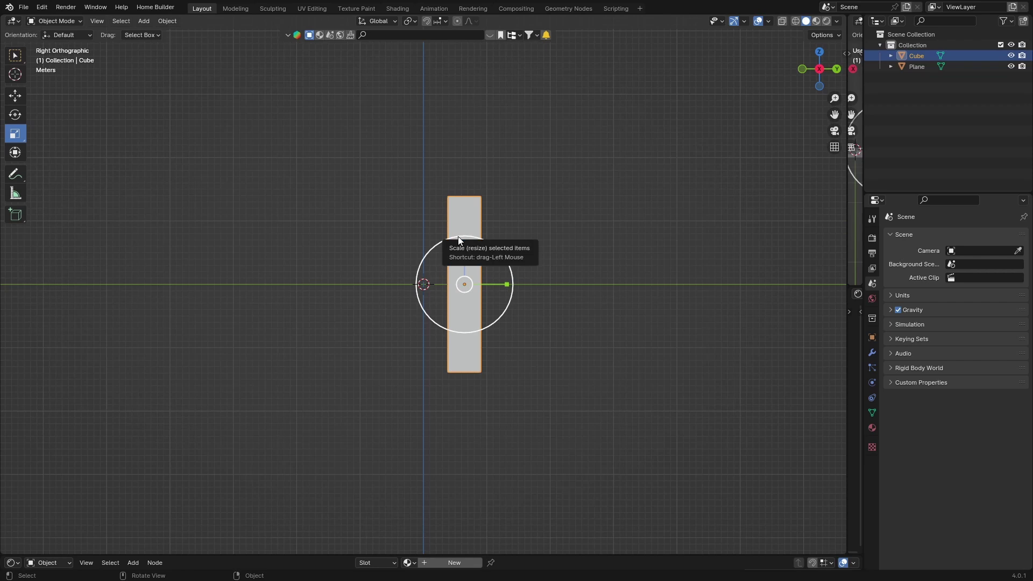
{"action": "key", "text": "g"}
{"action": "key", "text": "z"}
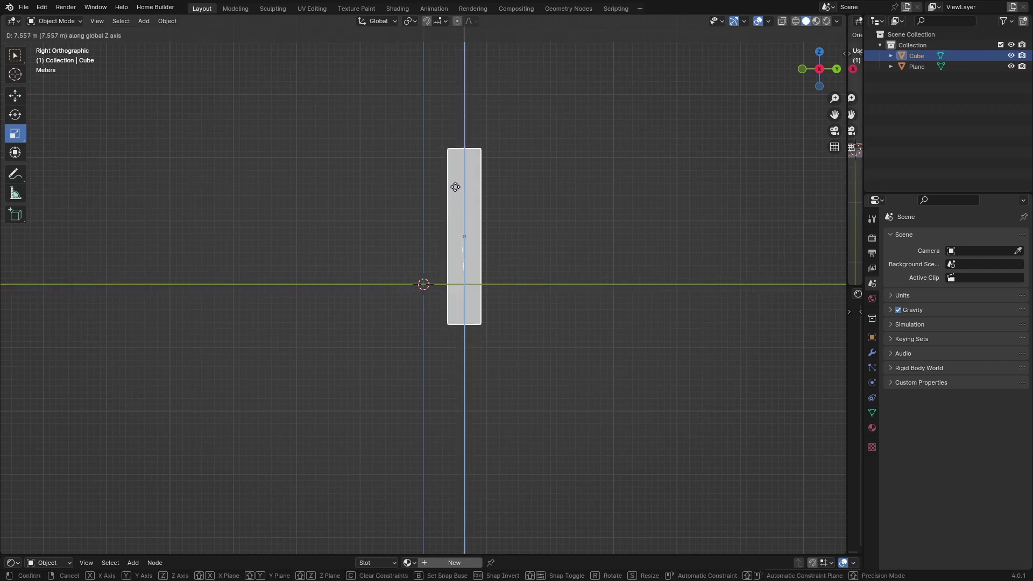
{"action": "left_click", "coordinate": [444, 149]}
In top view, duplicate the column and place the copy about 10 m along the negative X axis, near the plane's adjacent corner, and deselect everything.
{"action": "middle_click_drag", "start_coordinate": [246, 257], "coordinate": [323, 364]}
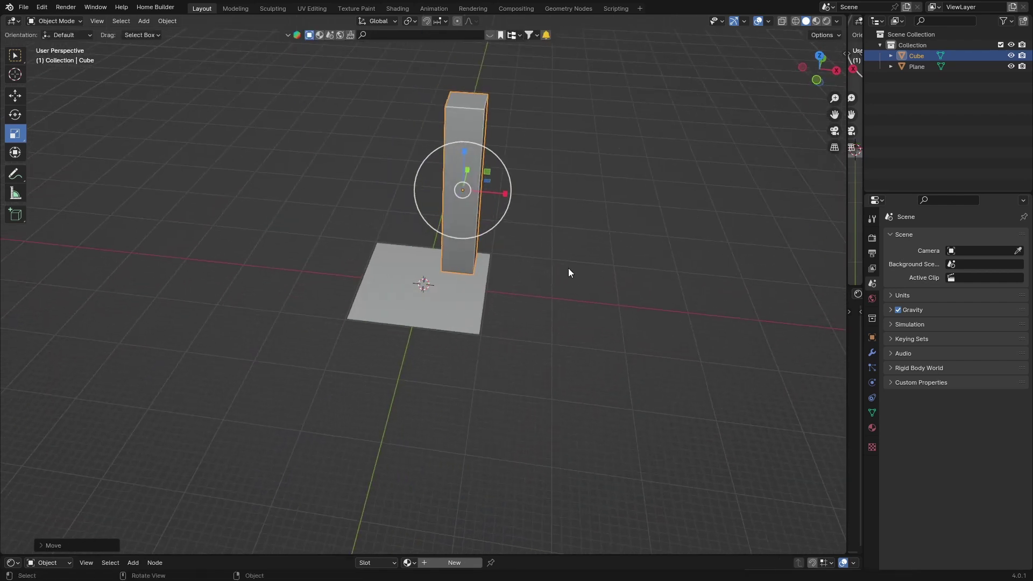
{"action": "left_click", "coordinate": [818, 57]}
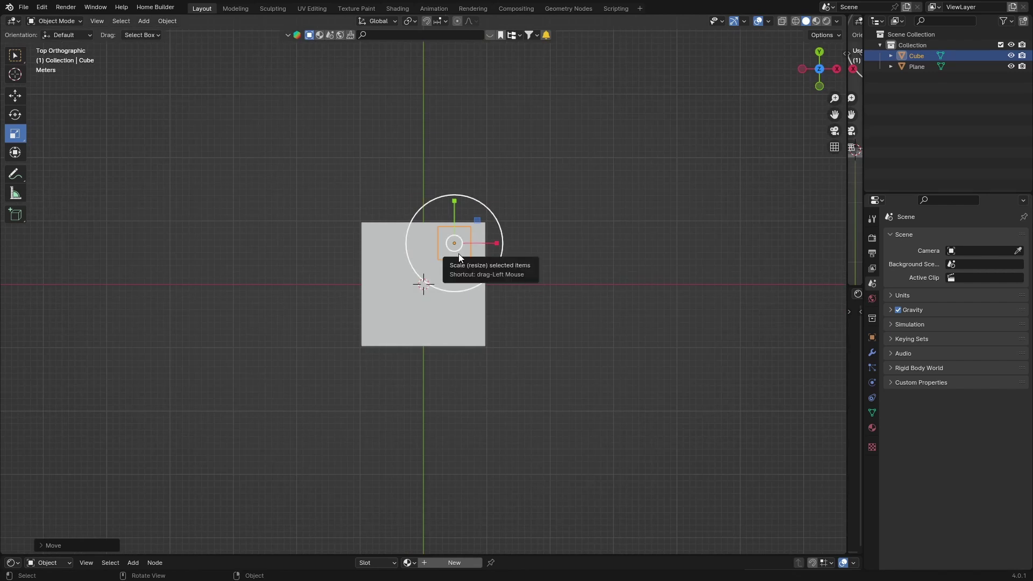
{"action": "key", "text": "shift+d"}
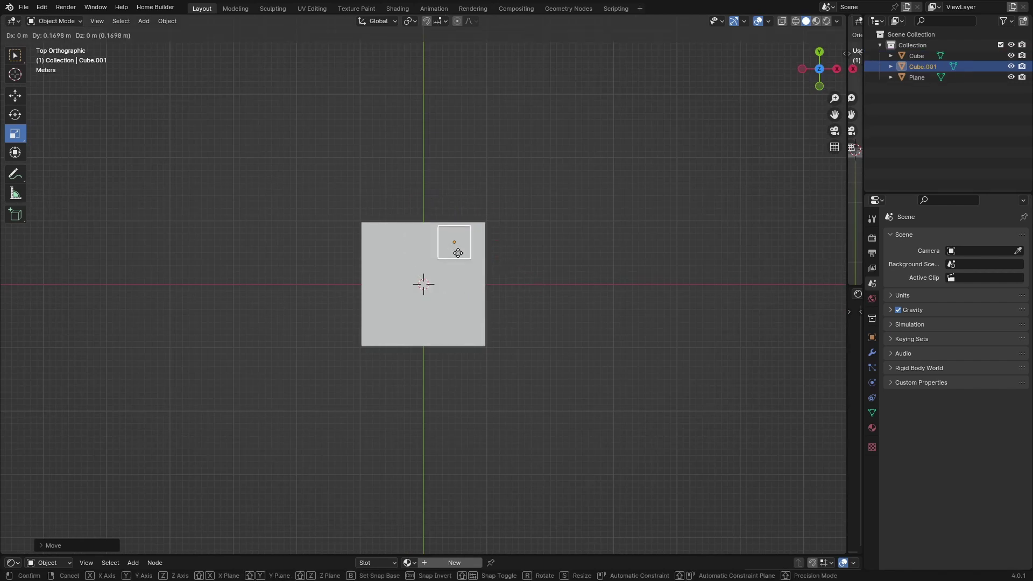
{"action": "key", "text": "x"}
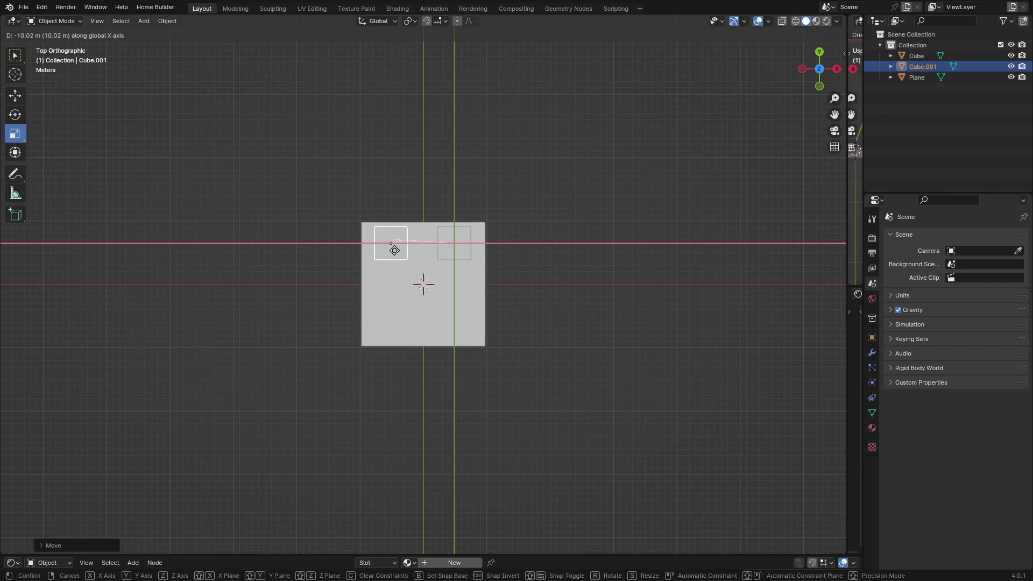
{"action": "left_click", "coordinate": [394, 250]}
{"action": "scroll", "coordinate": [395, 250], "scroll_direction": "up", "scroll_amount": 5}
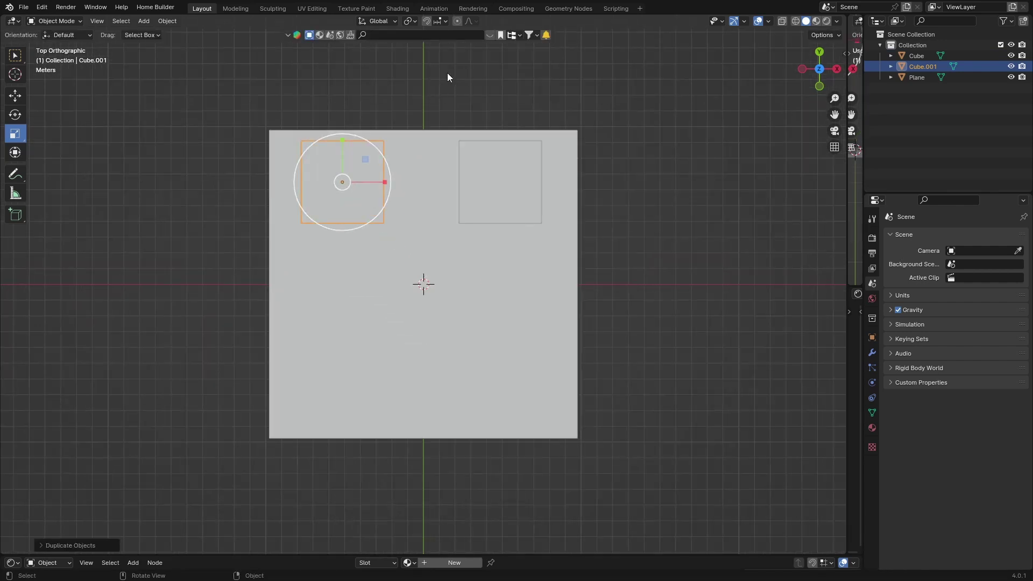
{"action": "key", "text": "alt+a"}
Add a camera and align it to a close, low view across the plane towards the bases of both columns.
{"action": "middle_click_drag", "start_coordinate": [489, 436], "coordinate": [435, 353]}
{"action": "scroll", "coordinate": [436, 351], "scroll_direction": "down", "scroll_amount": 4}
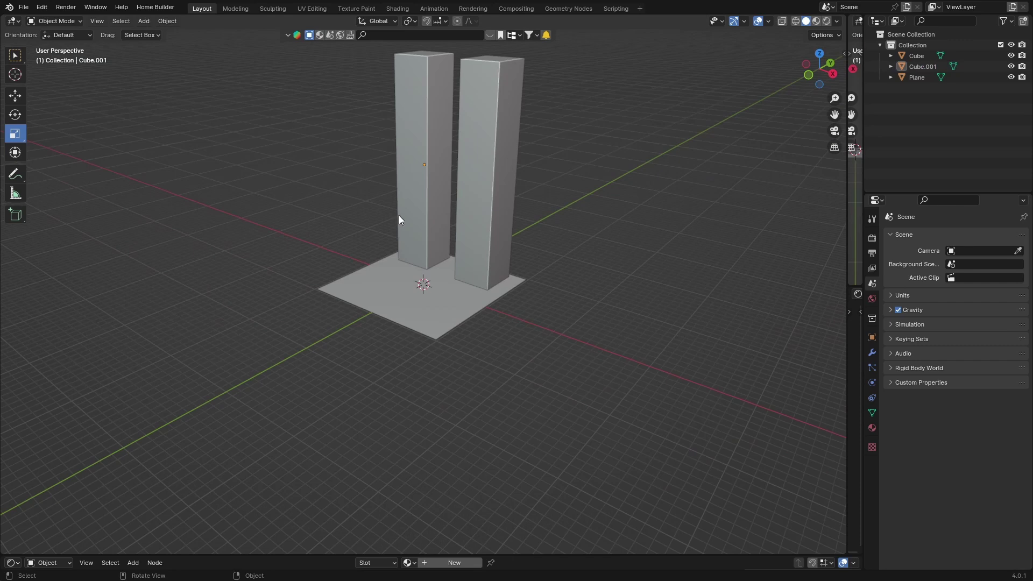
{"action": "middle_click_drag", "start_coordinate": [422, 318], "coordinate": [438, 294]}
{"action": "scroll", "coordinate": [438, 294], "scroll_direction": "up", "scroll_amount": 8}
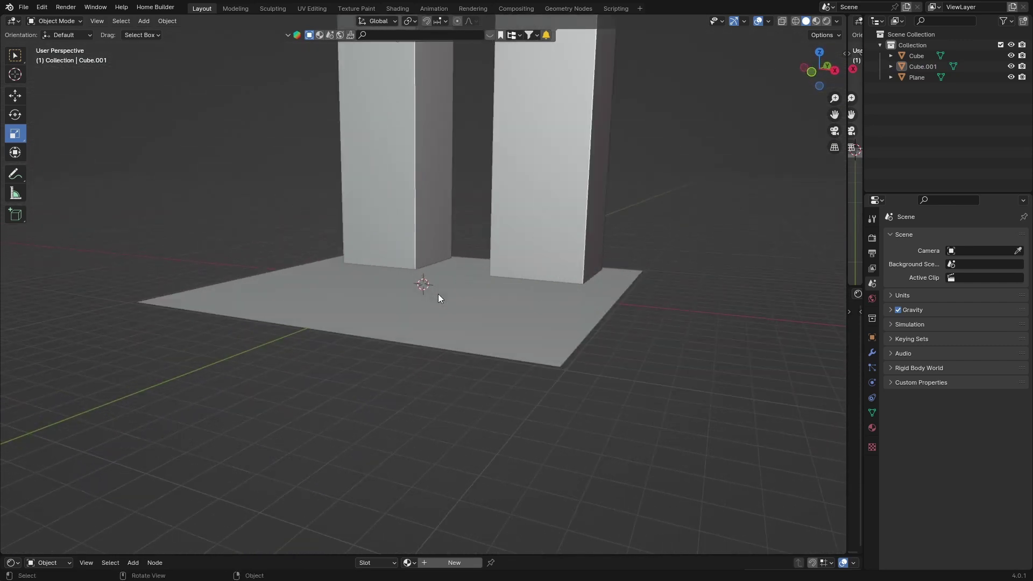
{"action": "scroll", "coordinate": [446, 295], "scroll_direction": "up", "scroll_amount": 4}
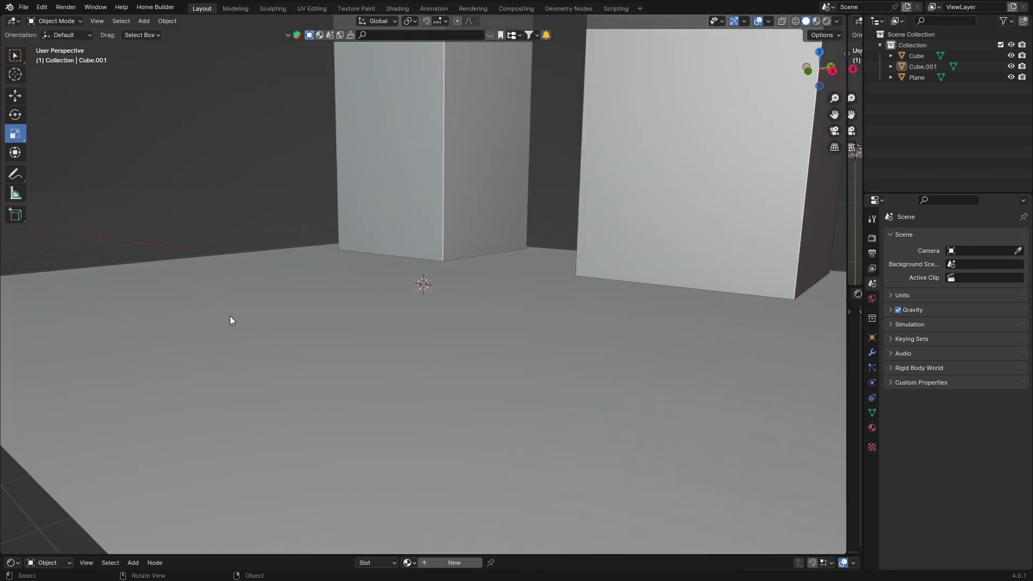
{"action": "key", "text": "shift+a"}
{"action": "mouse_move", "coordinate": [231, 316]}
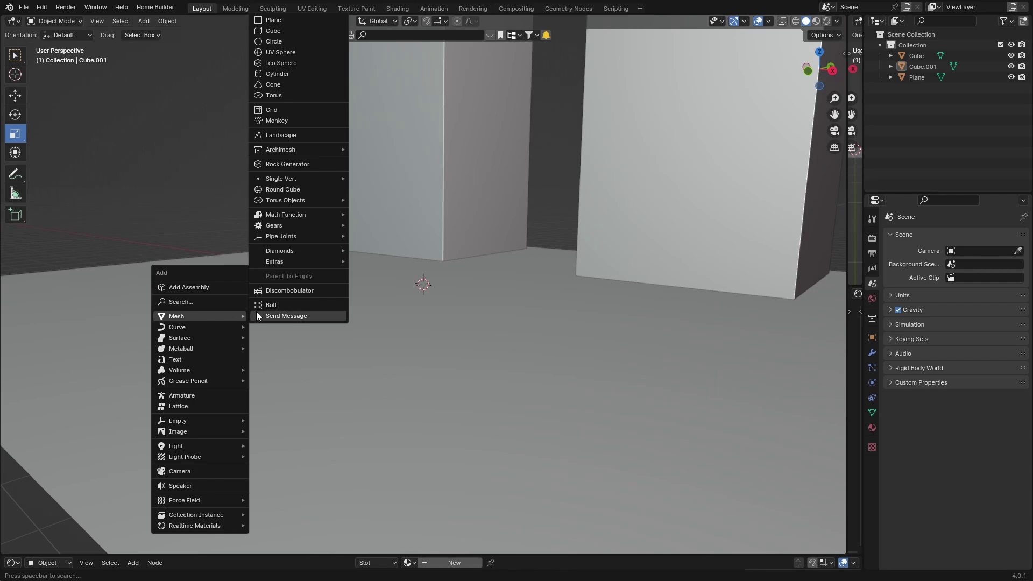
{"action": "left_click", "coordinate": [192, 471]}
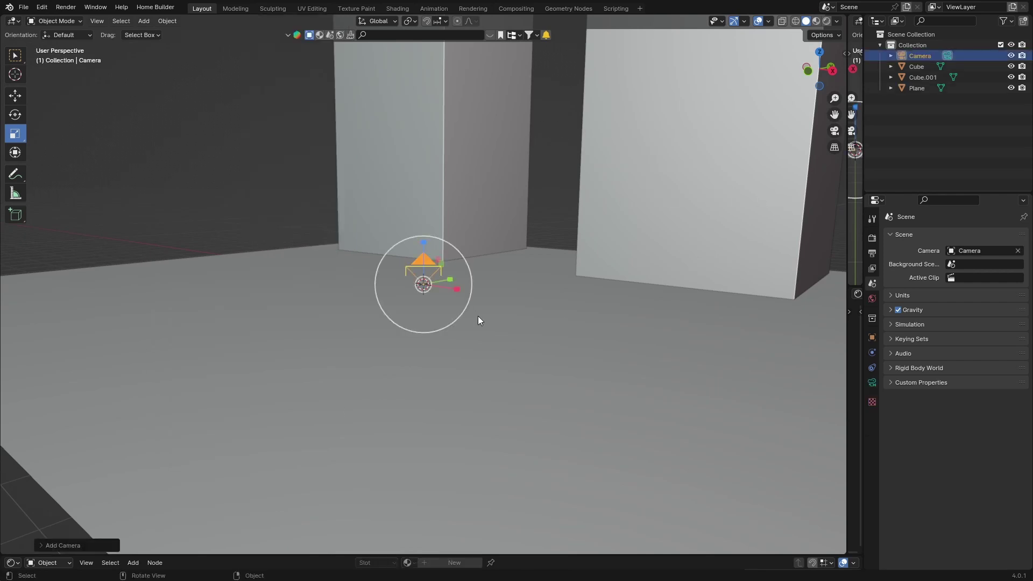
{"action": "key", "text": "ctrl+alt+KP_0"}
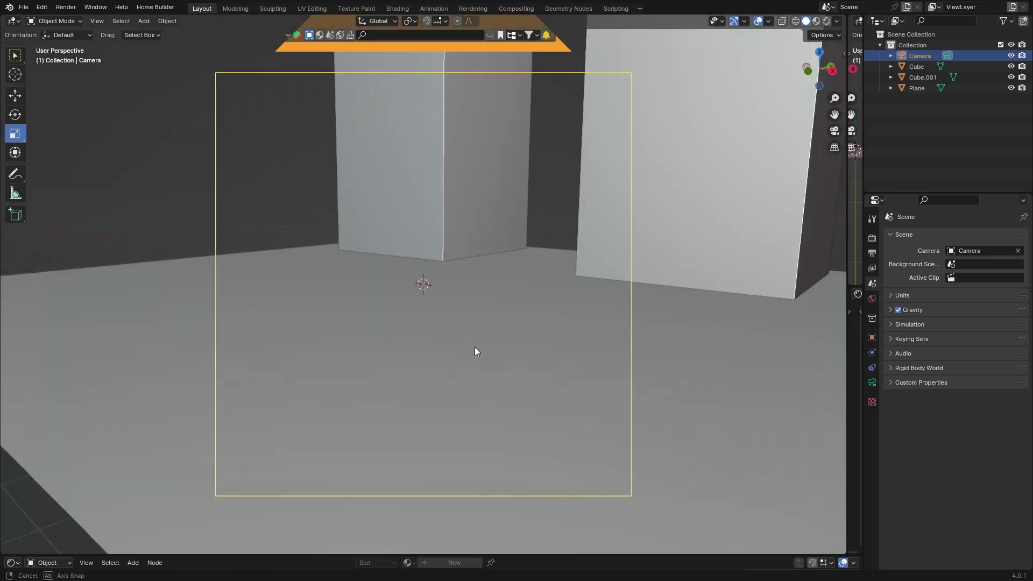
{"action": "mouse_move", "coordinate": [474, 347]}
{"action": "middle_mouse_down"}
{"action": "mouse_move", "coordinate": [463, 347]}
{"action": "mouse_move", "coordinate": [471, 351]}
{"action": "middle_mouse_up"}
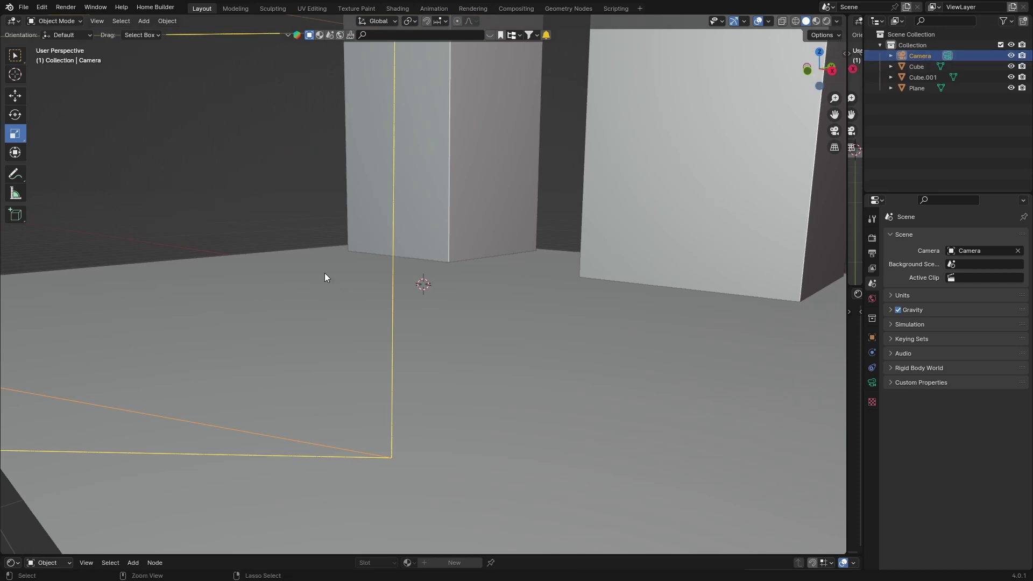
{"action": "key", "text": "ctrl+alt+KP_0"}
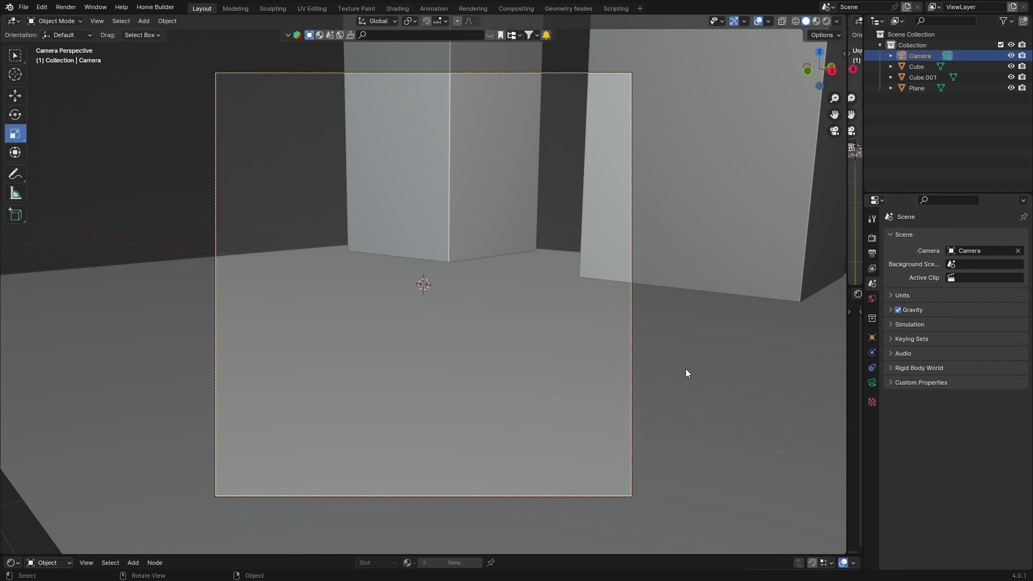
Set the output resolution to 1920 × 1080 px.
{"action": "left_click", "coordinate": [872, 253]}
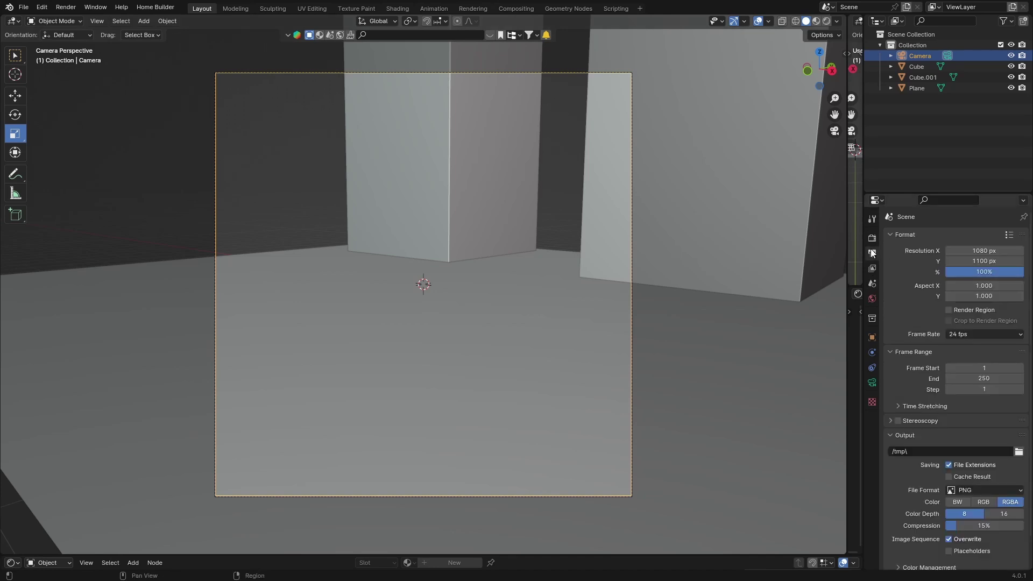
{"action": "left_click", "coordinate": [984, 251]}
{"action": "type", "text": "1"}
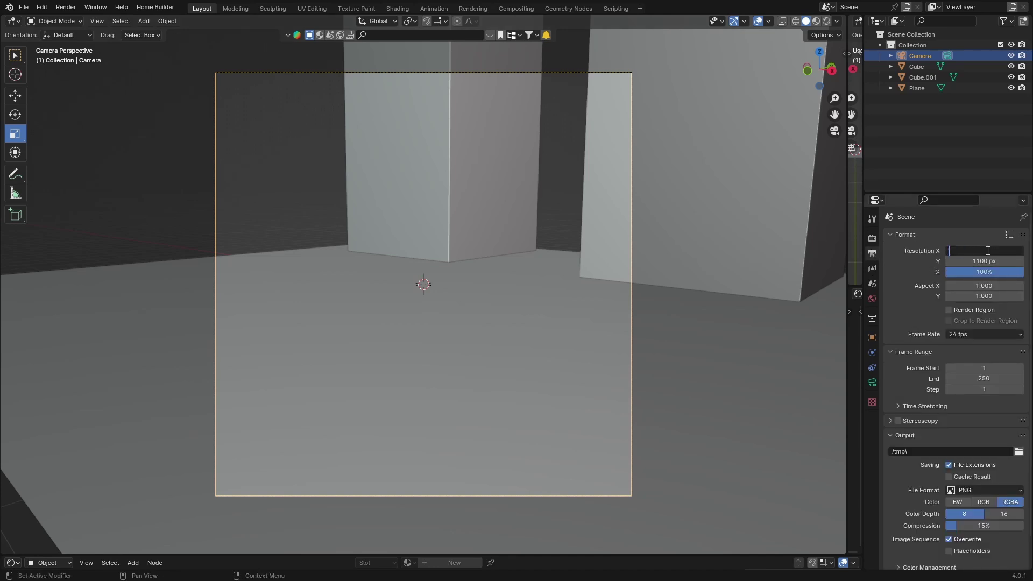
{"action": "type", "text": "920"}
{"action": "key", "text": "Return"}
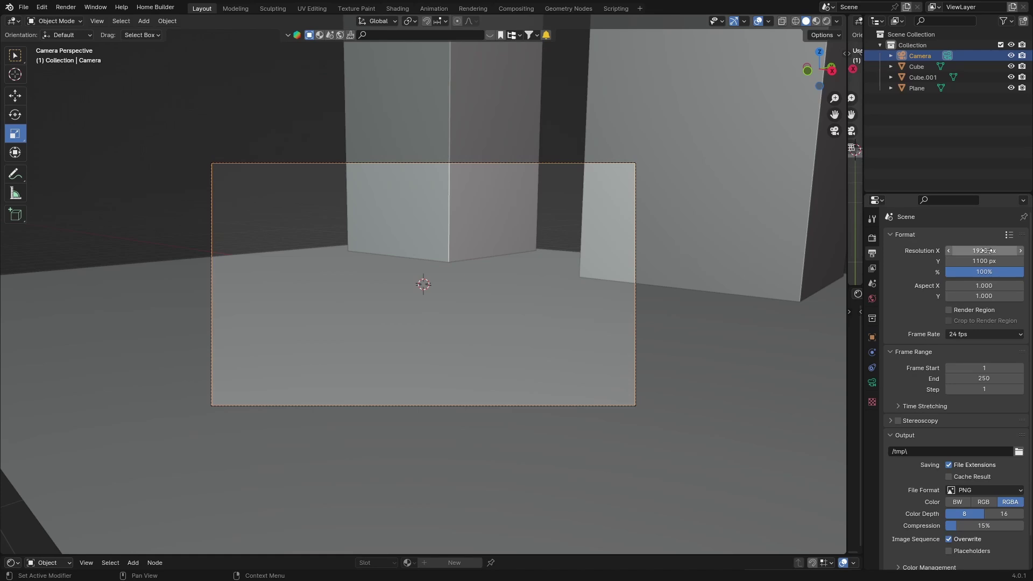
{"action": "left_click", "coordinate": [997, 262]}
{"action": "type", "text": "10"}
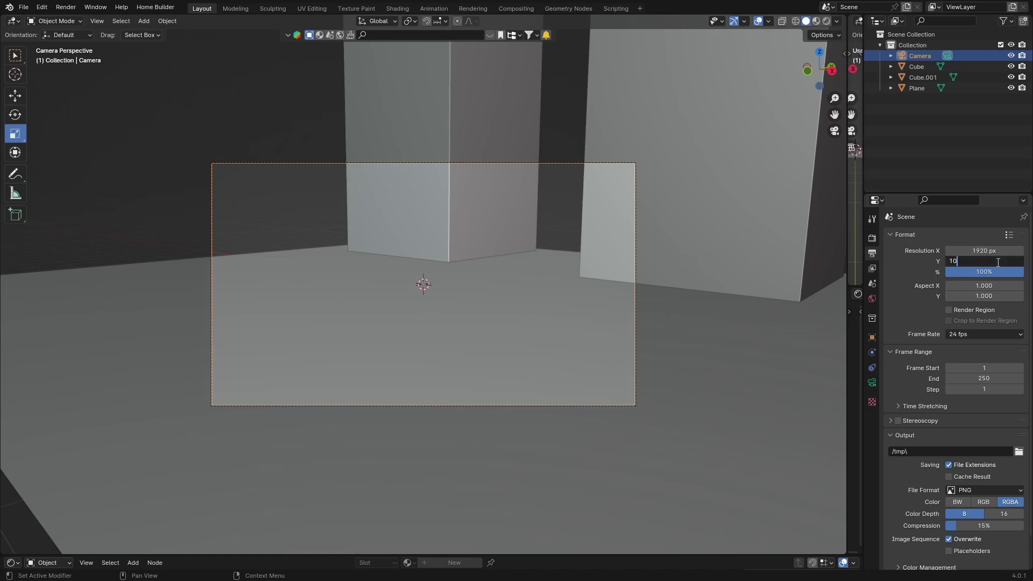
{"action": "type", "text": "80"}
{"action": "key", "text": "Return"}
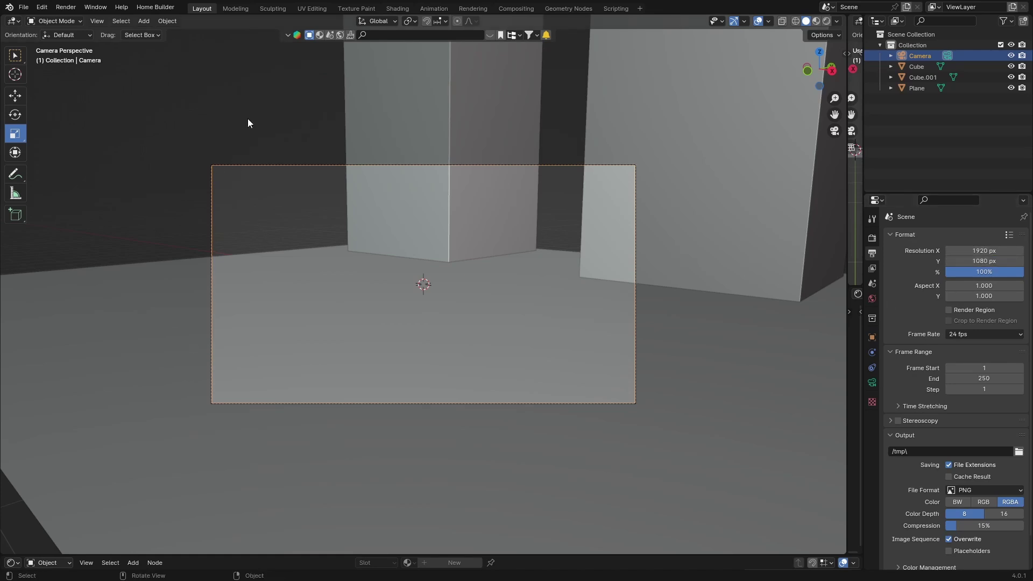
Set the camera's focal length to 40 mm and its lens shift to 0.210 in X and 0.110 in Y.
{"action": "left_click", "coordinate": [872, 382]}
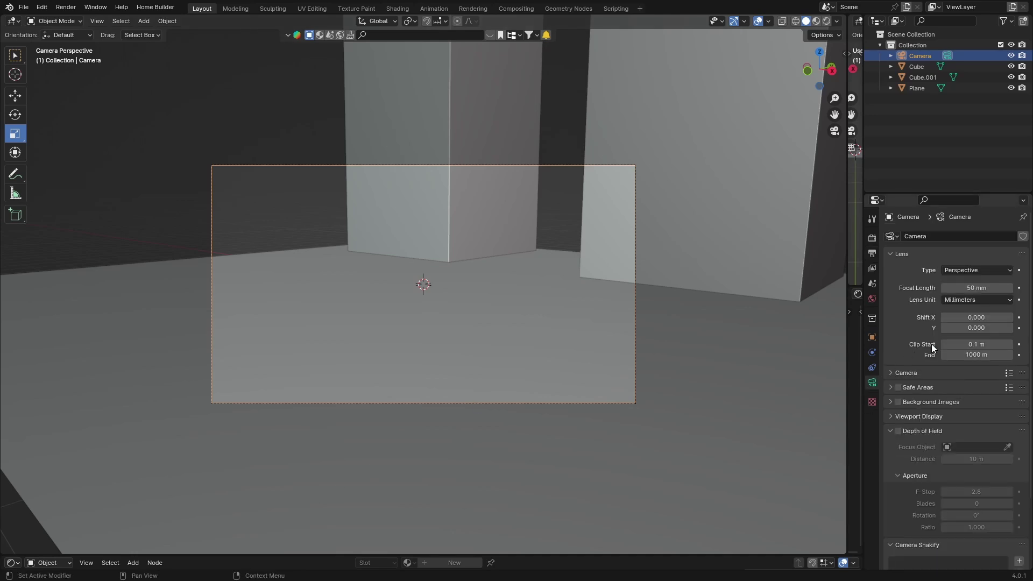
{"action": "left_click_drag", "start_coordinate": [943, 319], "coordinate": [956, 287]}
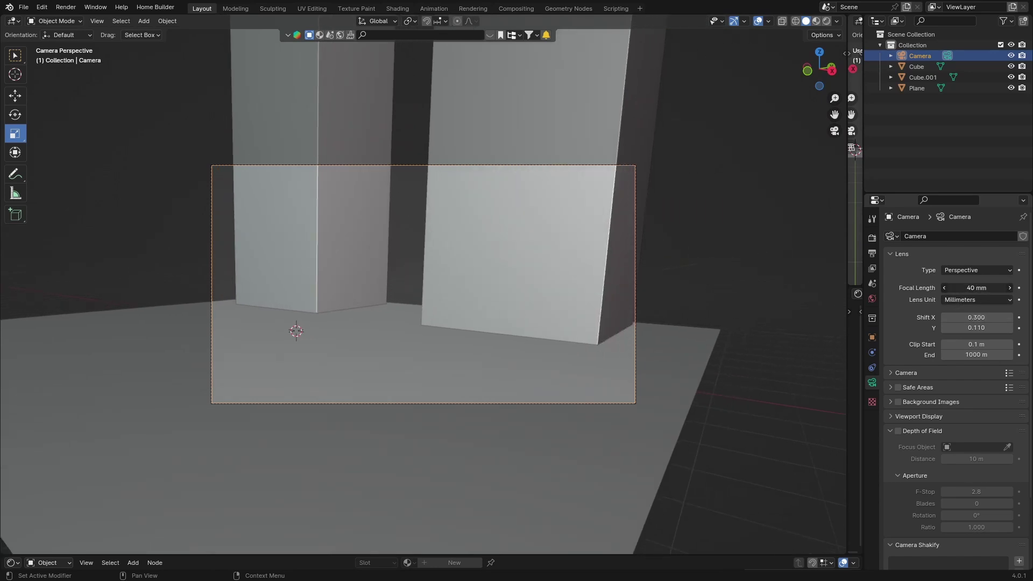
{"action": "left_click_drag", "start_coordinate": [966, 317], "coordinate": [940, 318]}
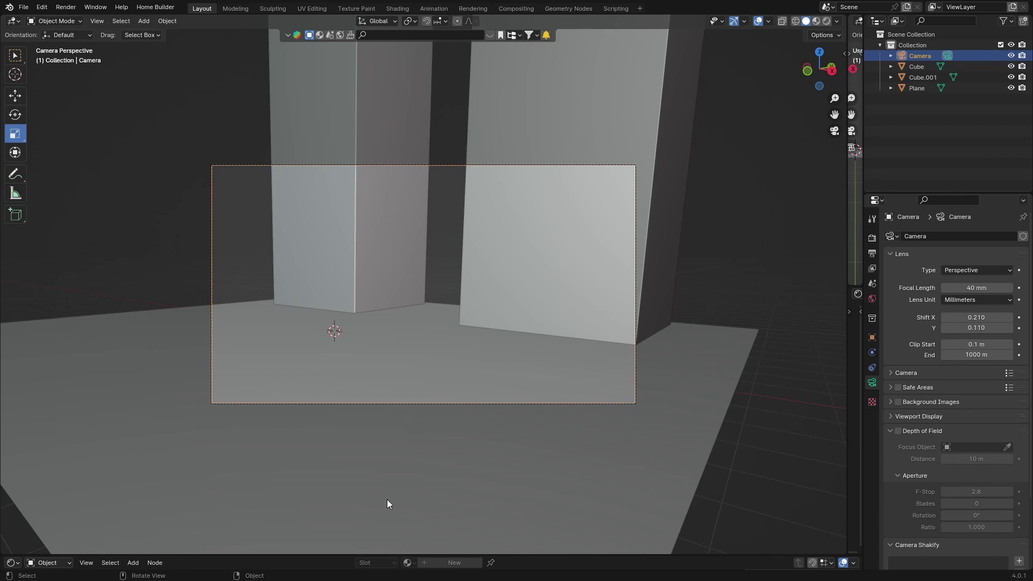
Realign the camera to a lower view from the other side of the columns and set its Shift X to -0.270.
{"action": "middle_click_drag", "start_coordinate": [608, 352], "coordinate": [422, 305]}
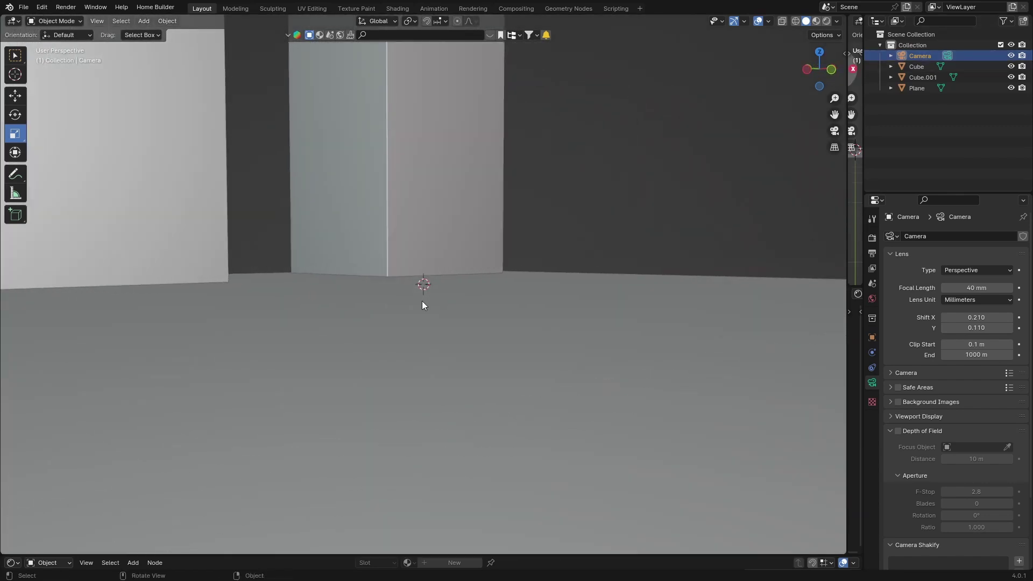
{"action": "key", "text": "KP_0"}
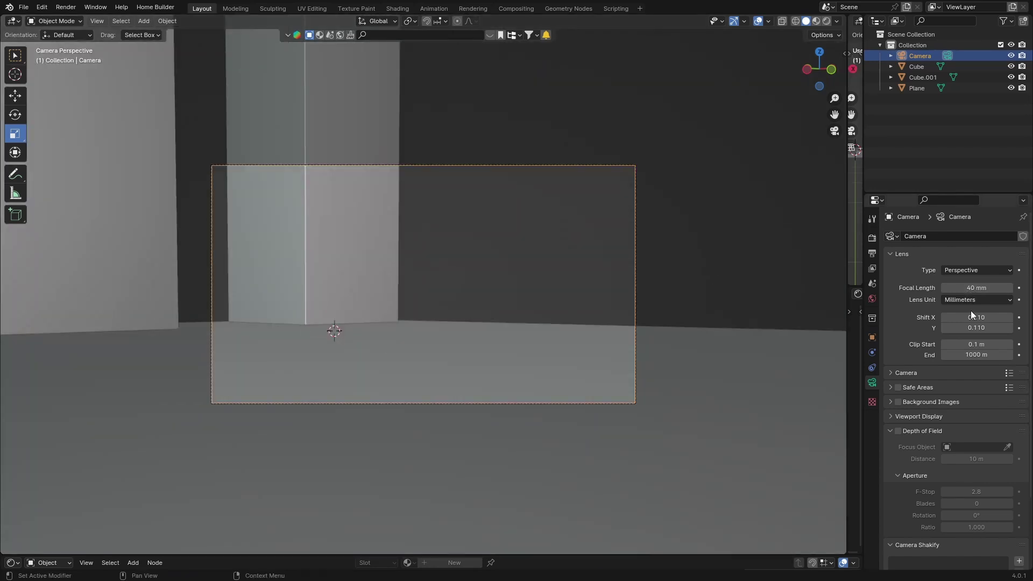
{"action": "left_click_drag", "start_coordinate": [977, 317], "coordinate": [898, 318]}
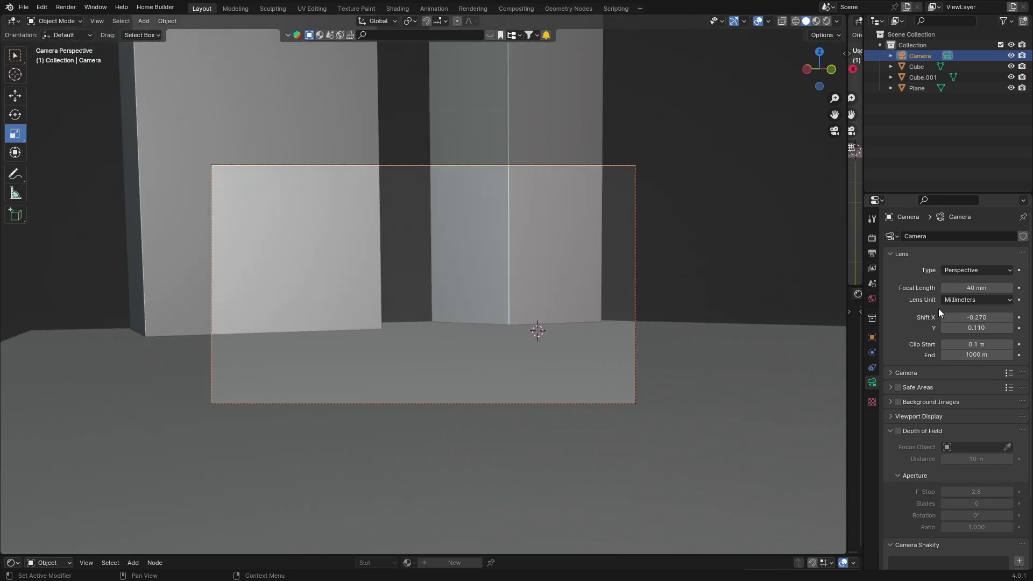
{"action": "scroll", "coordinate": [582, 322], "scroll_direction": "up", "scroll_amount": 2}
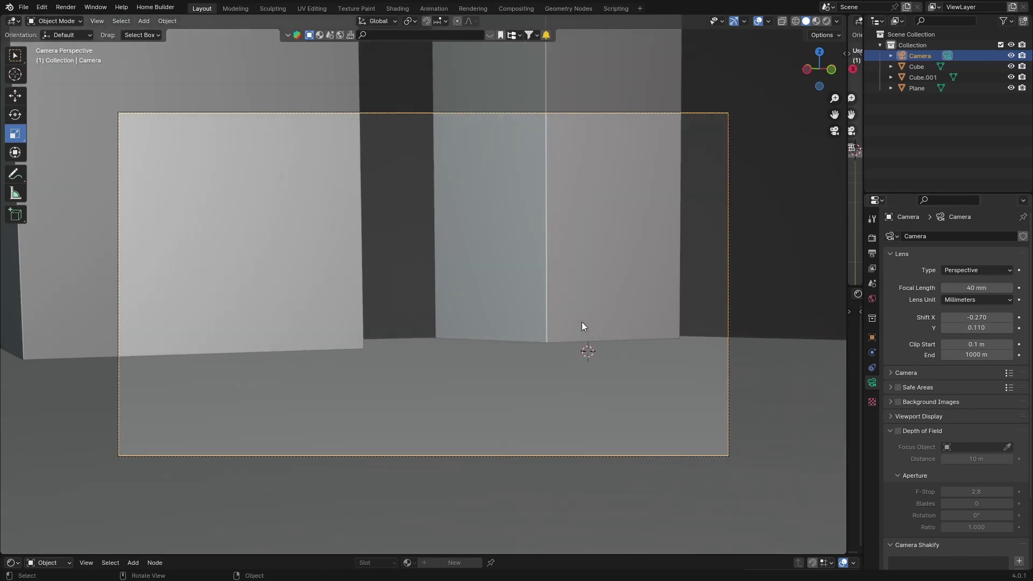
Leave the camera view and choose Cycles as the render engine.
{"action": "key", "text": "KP_0"}
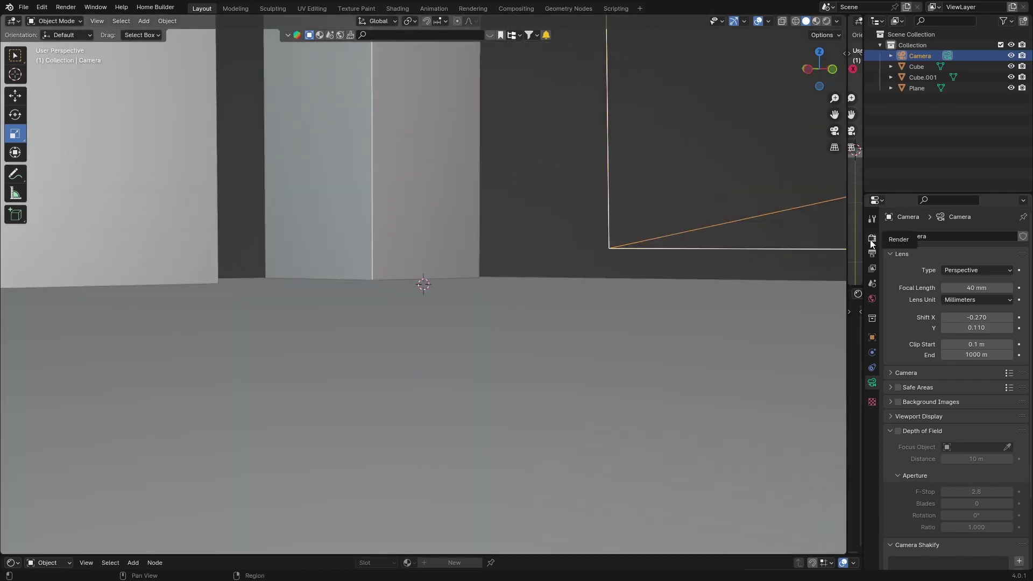
{"action": "left_click", "coordinate": [872, 237]}
{"action": "left_click", "coordinate": [953, 236]}
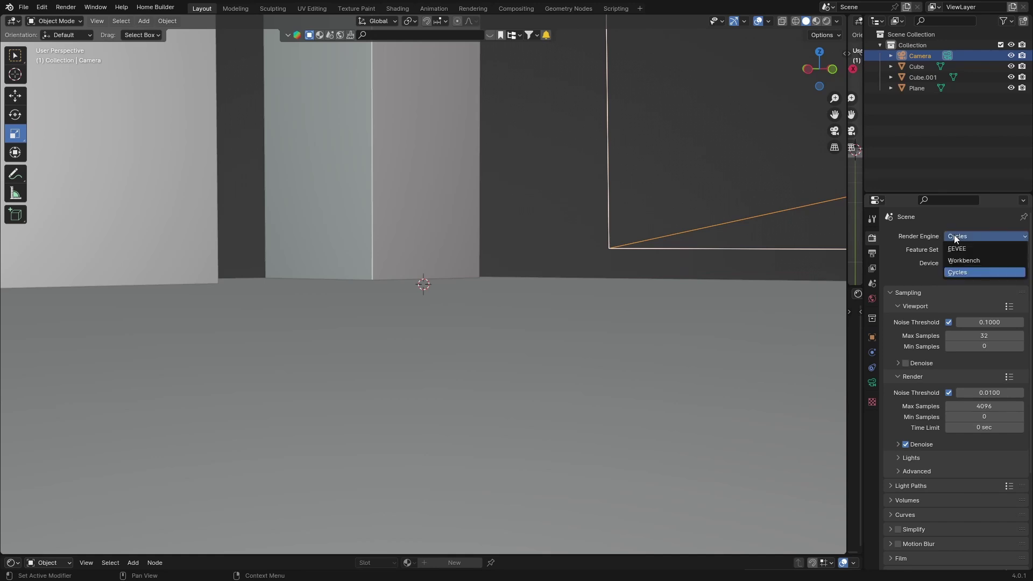
{"action": "left_click", "coordinate": [960, 273]}
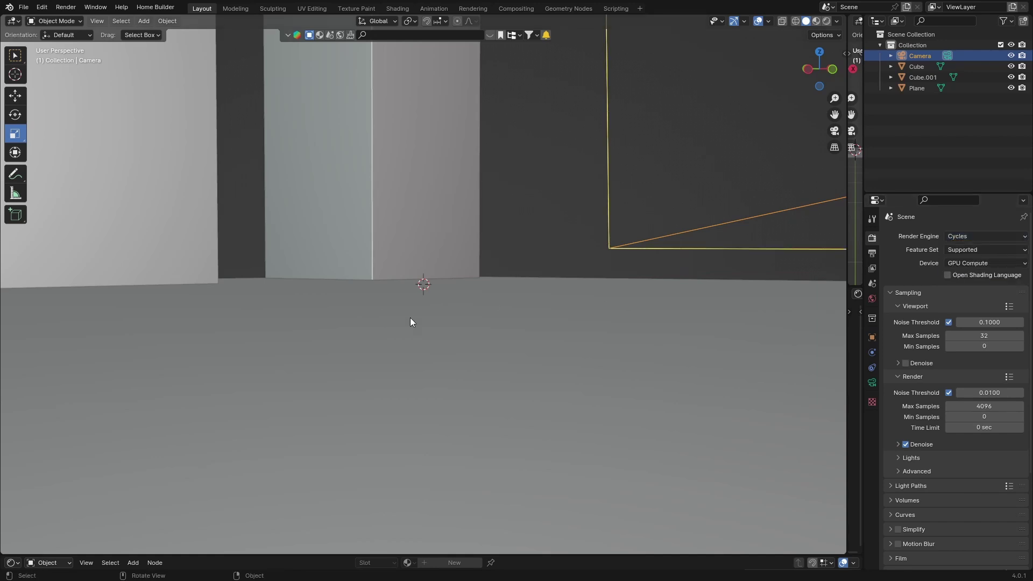
Set the world background colour to black.
{"action": "left_click", "coordinate": [834, 131]}
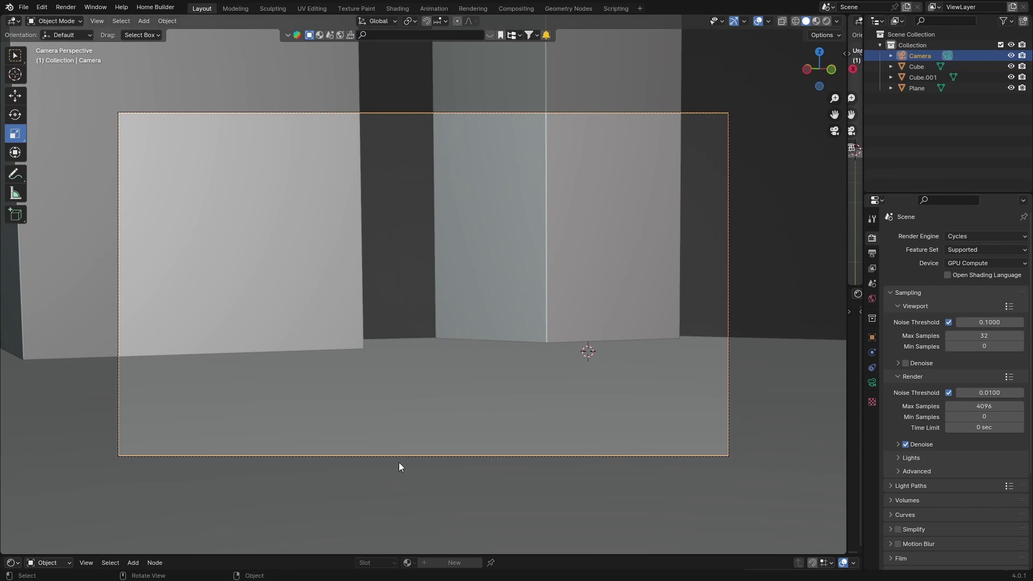
{"action": "middle_click_drag", "start_coordinate": [527, 482], "coordinate": [337, 439]}
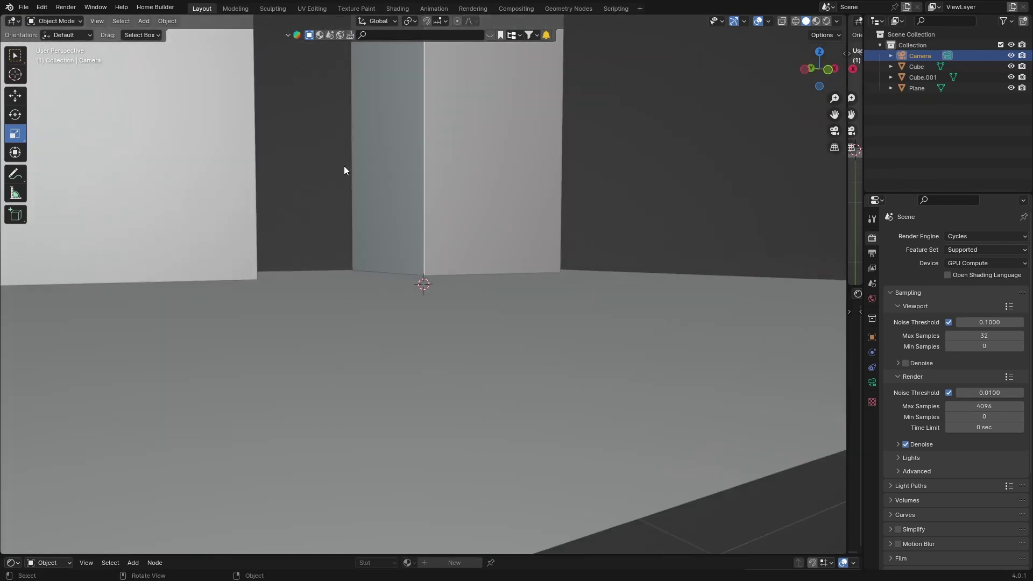
{"action": "left_click", "coordinate": [872, 299]}
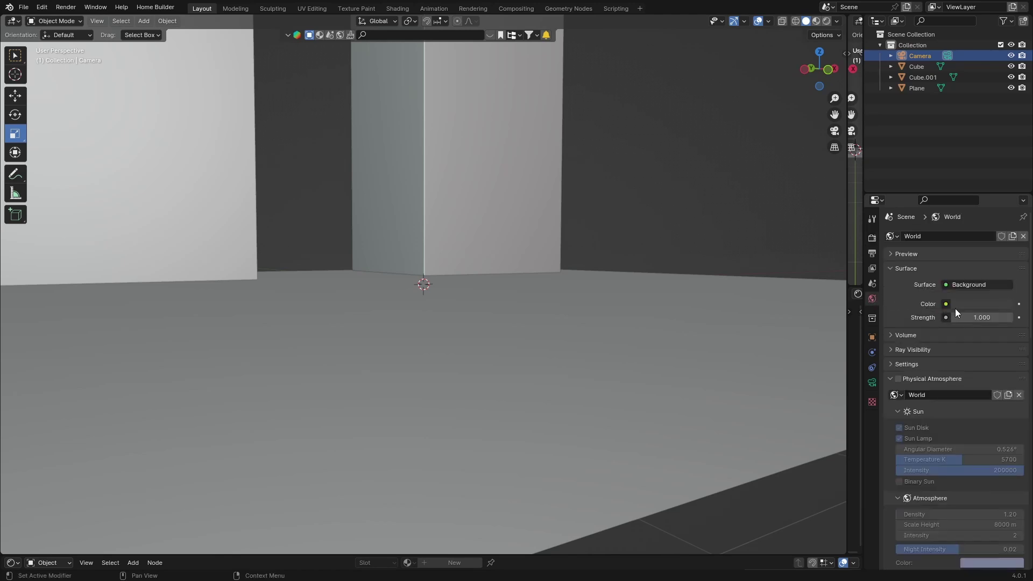
{"action": "left_click", "coordinate": [969, 304]}
{"action": "left_click_drag", "start_coordinate": [1003, 207], "coordinate": [1004, 230]}
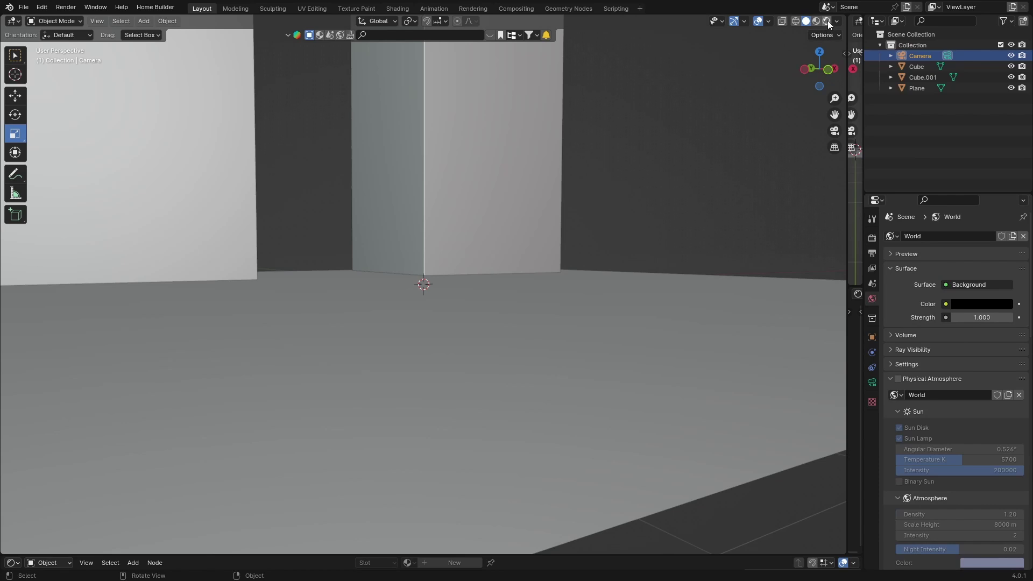
Check the darkened scene in rendered shading, then restore solid shading.
{"action": "key", "text": "z"}
{"action": "key", "text": "r"}
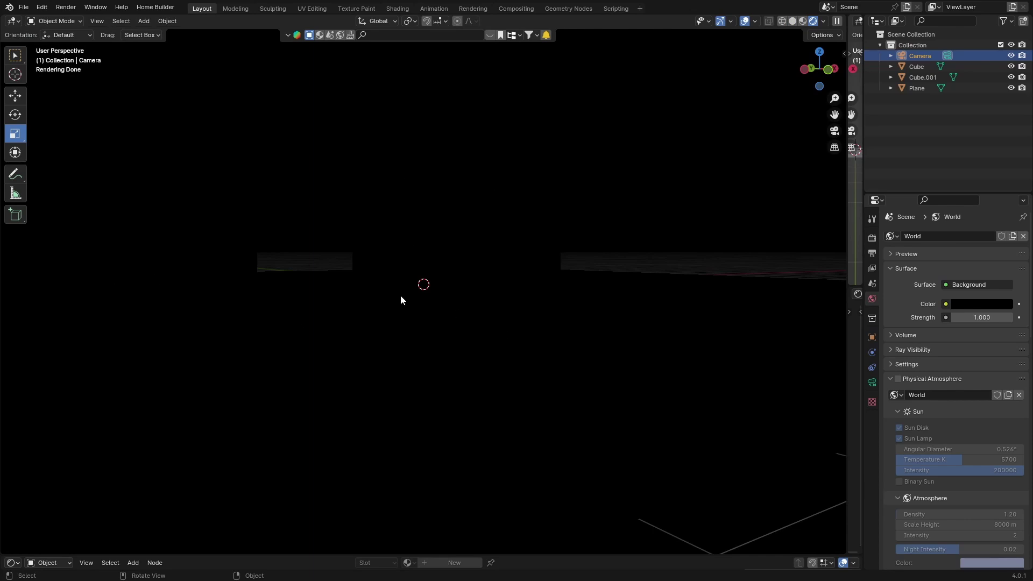
{"action": "left_click", "coordinate": [792, 21]}
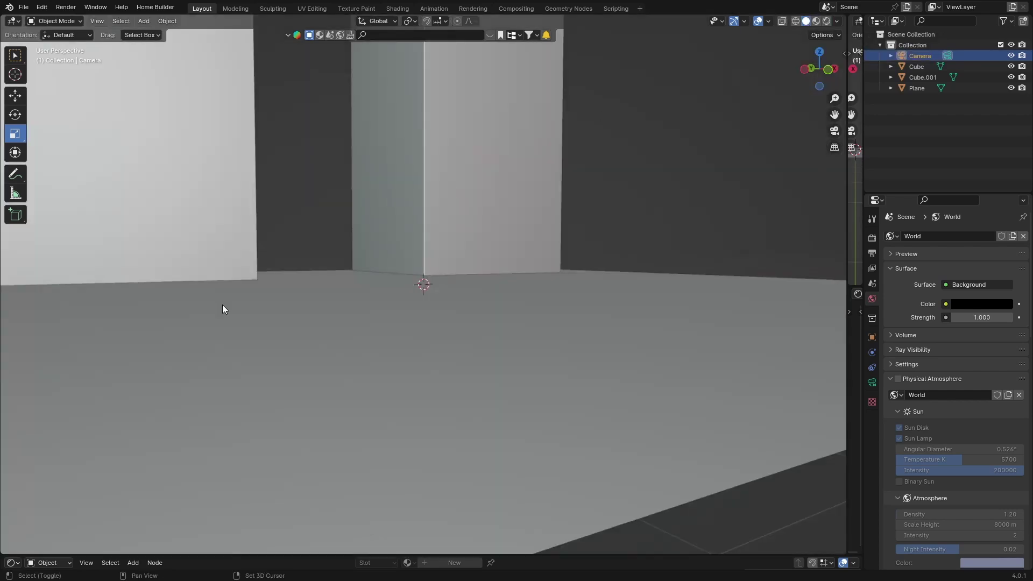
Add a point light and, from the top view, move it along the Y axis into the gap between the two columns.
{"action": "key", "text": "shift+a"}
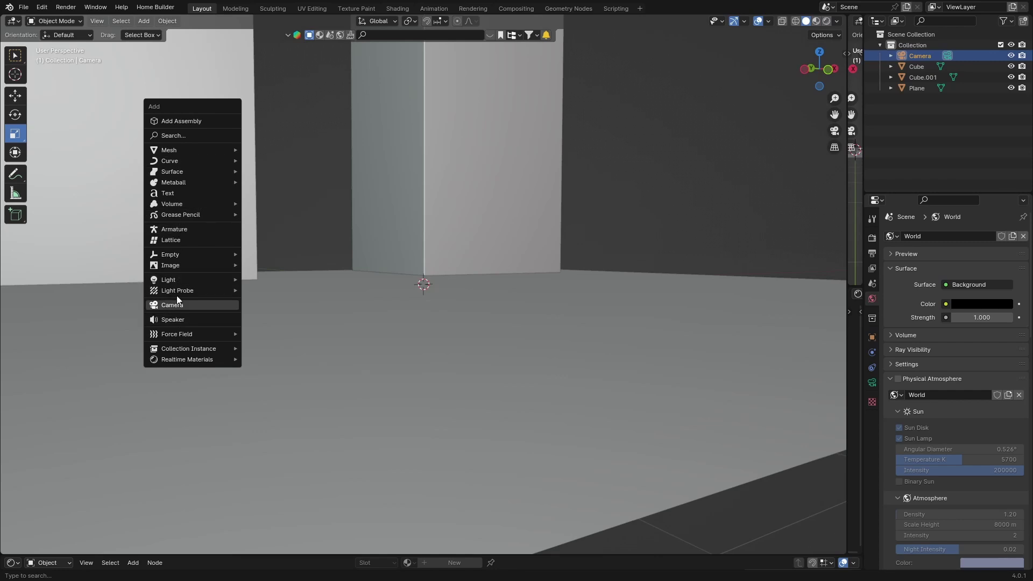
{"action": "mouse_move", "coordinate": [180, 281]}
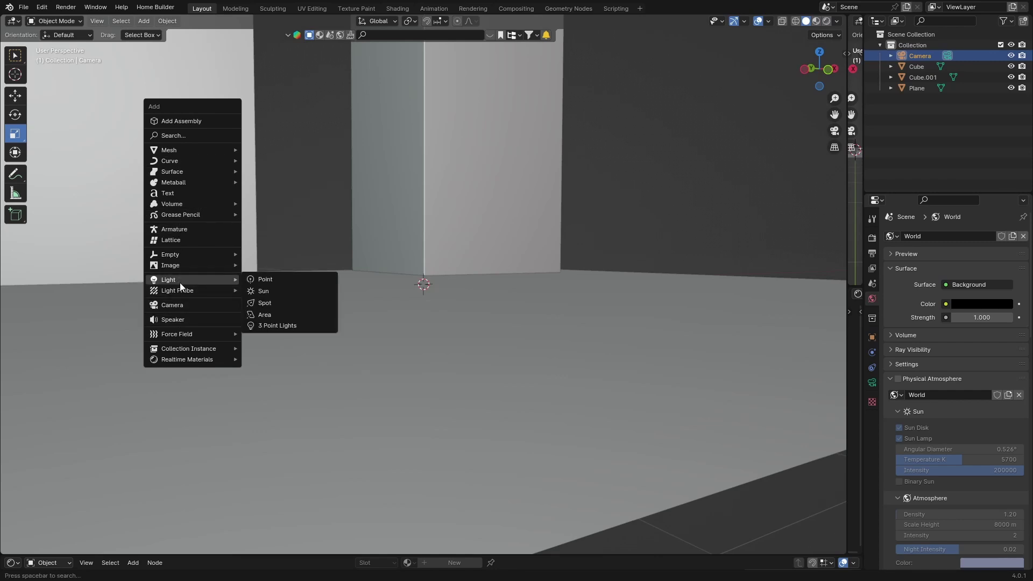
{"action": "left_click", "coordinate": [277, 279]}
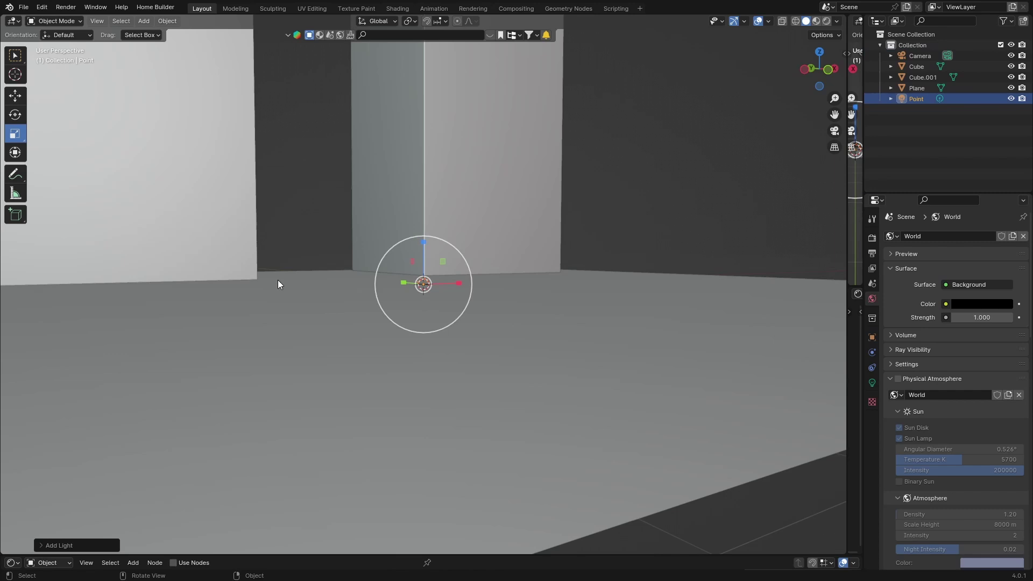
{"action": "left_click", "coordinate": [820, 53]}
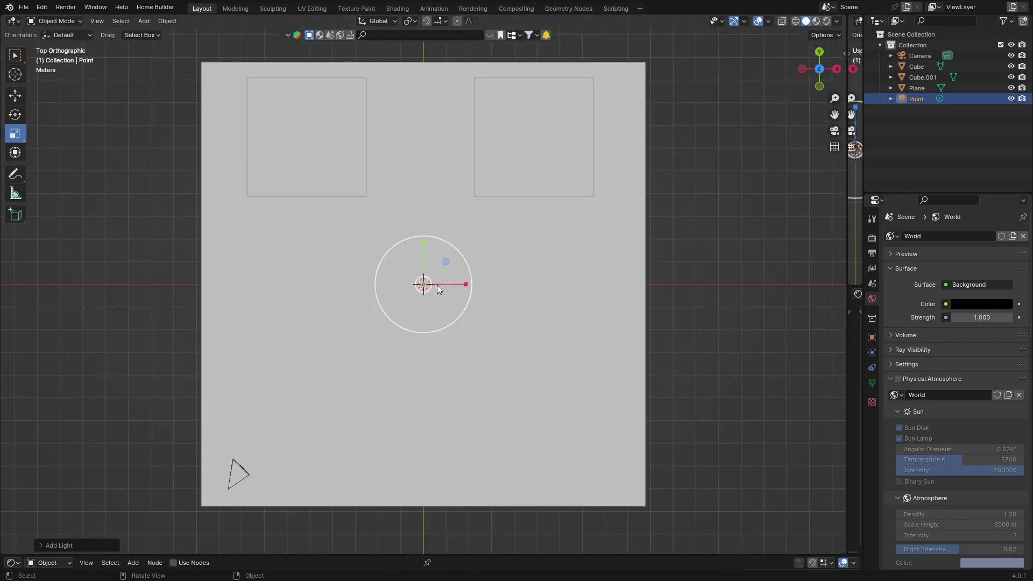
{"action": "key", "text": "g"}
{"action": "key", "text": "x"}
{"action": "key", "text": "y"}
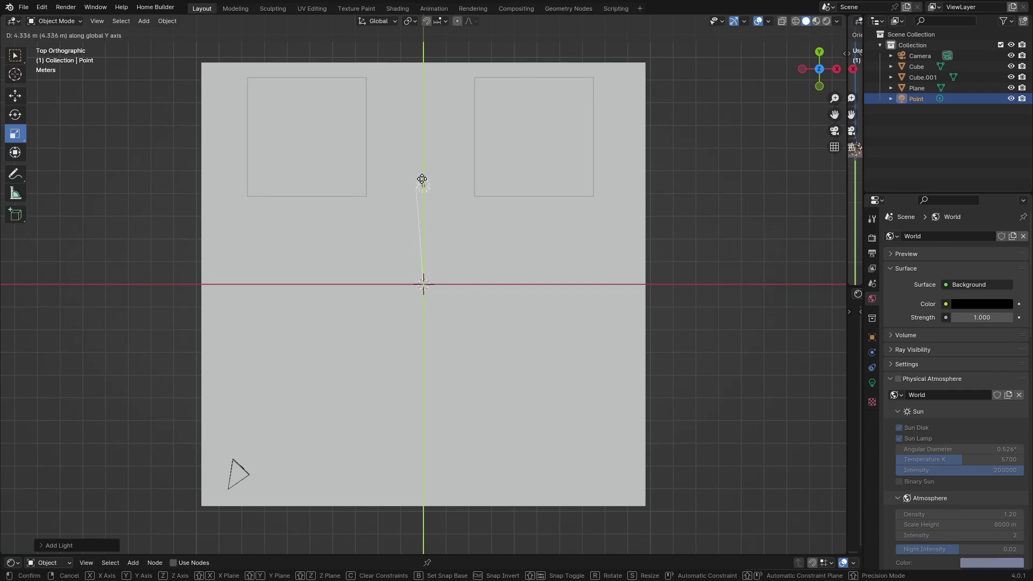
{"action": "left_click", "coordinate": [423, 100]}
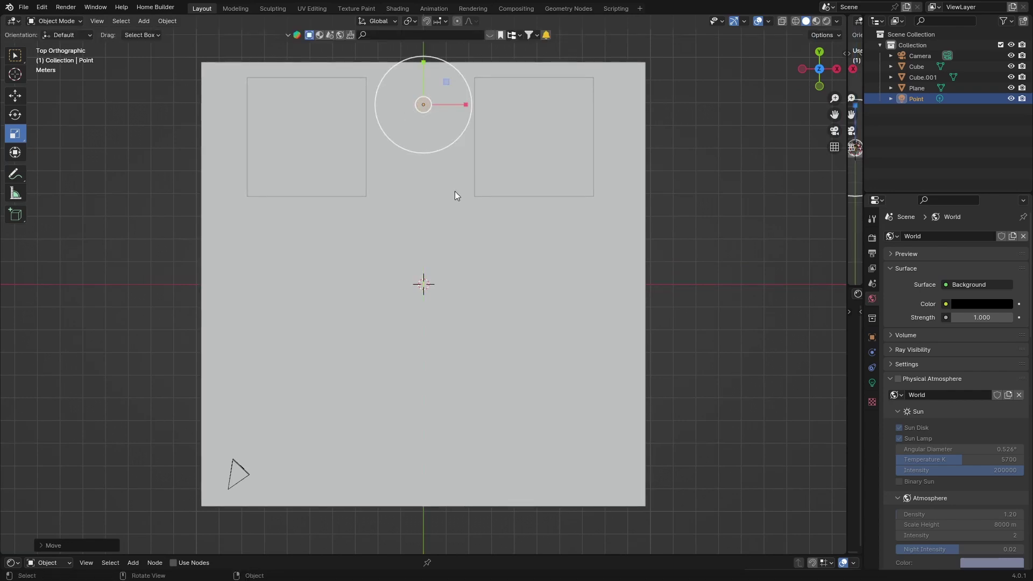
From the right side view, raise the point light above the ground and nudge it slightly towards the camera, centring it on the columns' depth.
{"action": "left_click", "coordinate": [837, 70]}
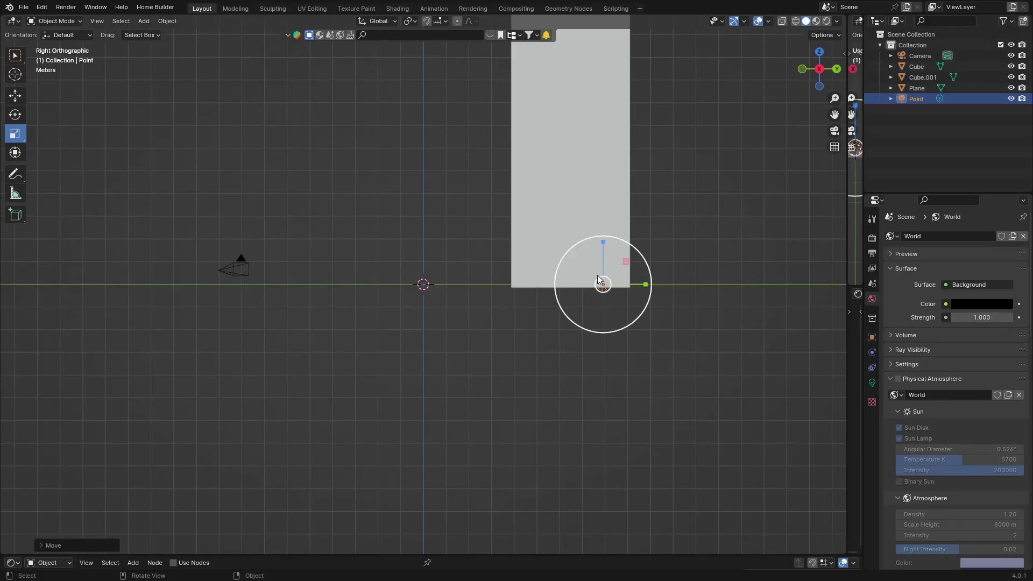
{"action": "left_click_drag", "start_coordinate": [601, 282], "coordinate": [588, 226]}
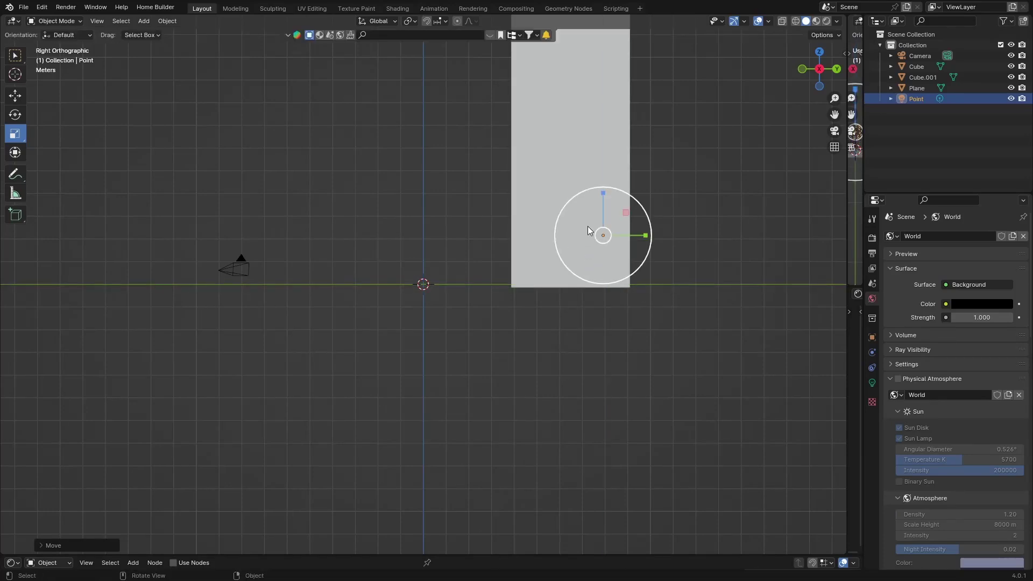
{"action": "left_click", "coordinate": [795, 21]}
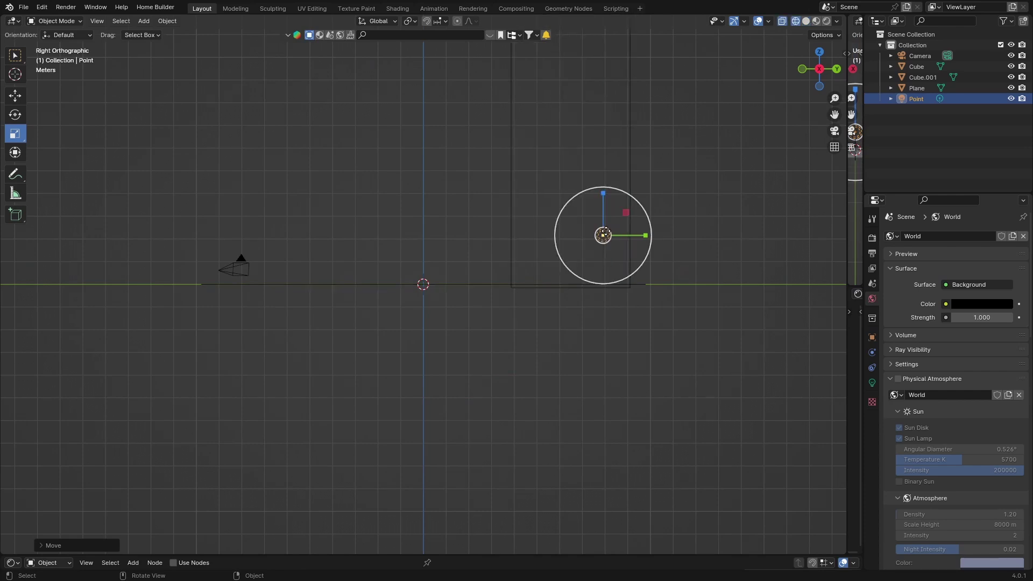
{"action": "left_click_drag", "start_coordinate": [605, 232], "coordinate": [585, 233]}
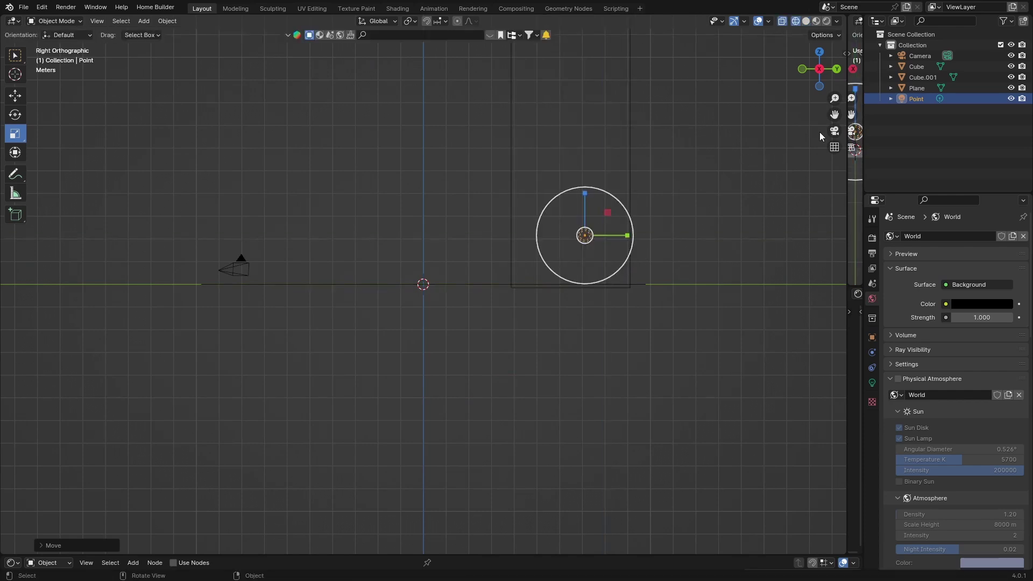
Look through the camera and preview the point light's effect on the columns in rendered shading.
{"action": "left_click", "coordinate": [834, 131]}
{"action": "left_click", "coordinate": [602, 323]}
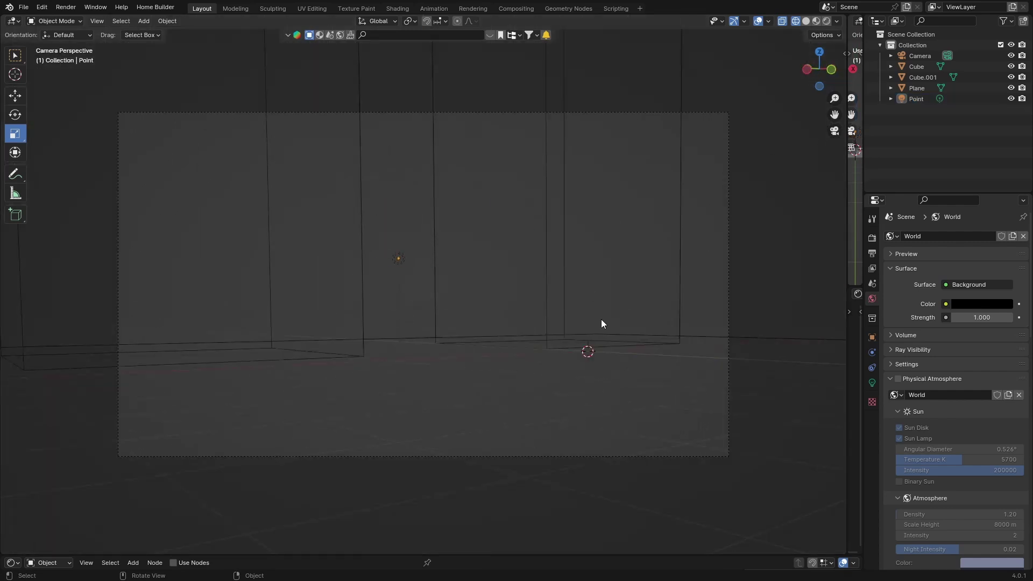
{"action": "left_click", "coordinate": [805, 21]}
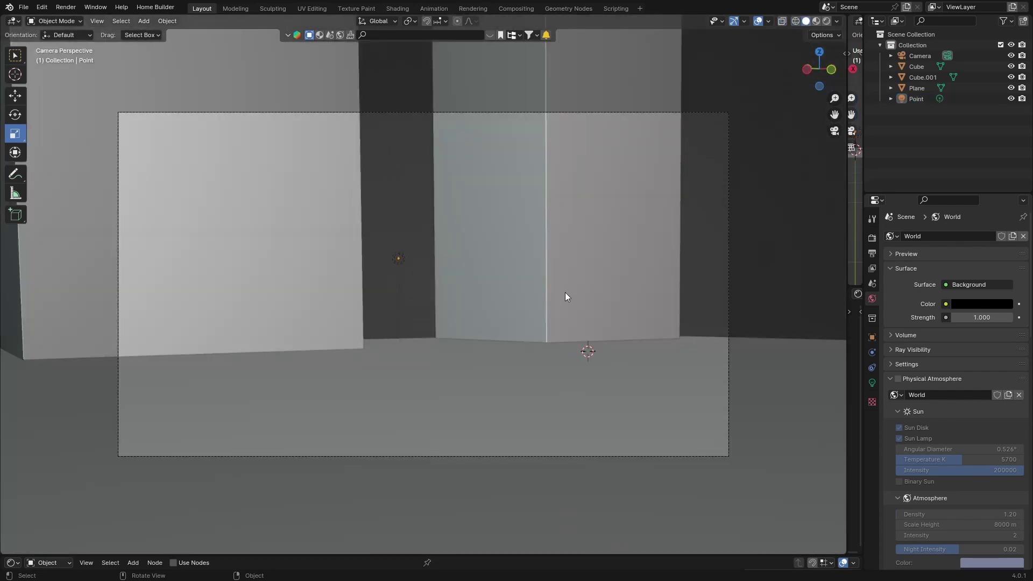
{"action": "left_click", "coordinate": [827, 21]}
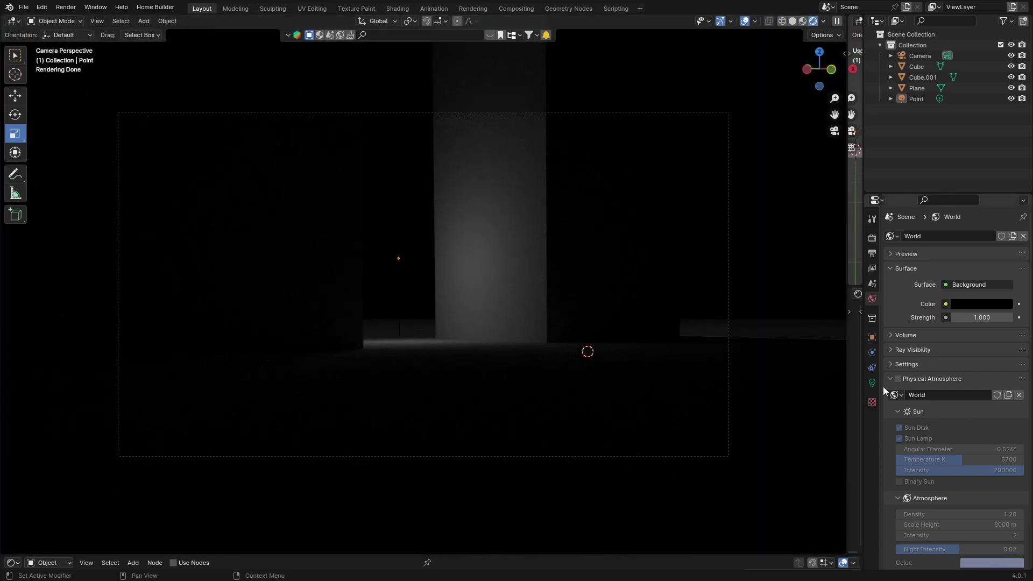
Increase the point light's power, trying 100 W before settling on 250 W.
{"action": "left_click", "coordinate": [915, 99]}
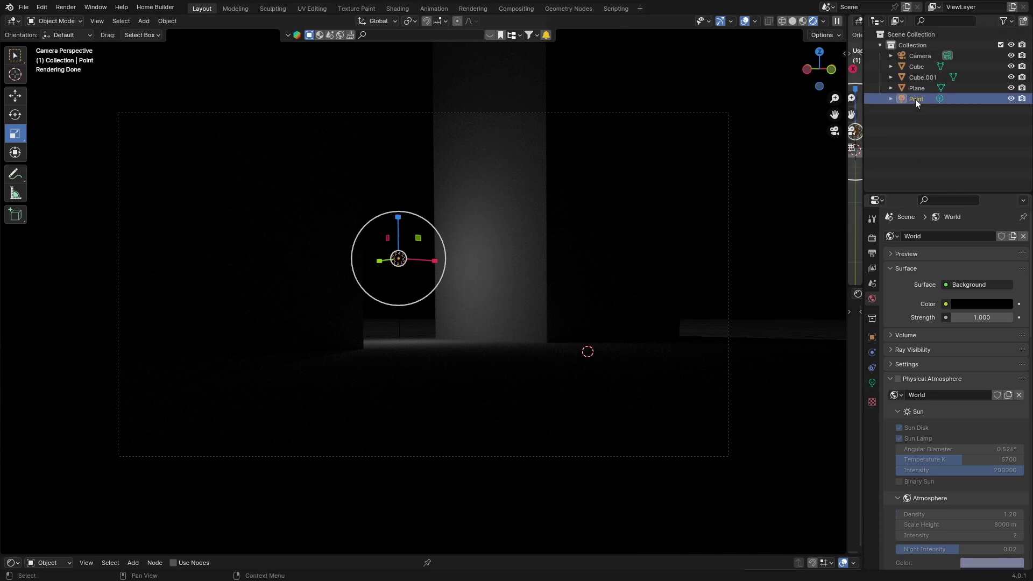
{"action": "left_click", "coordinate": [872, 382]}
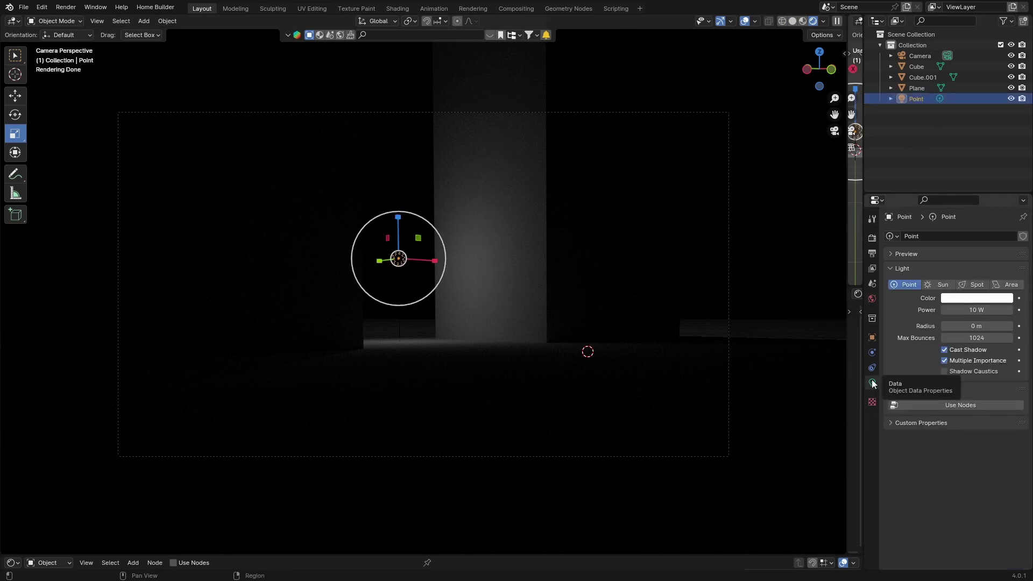
{"action": "left_click", "coordinate": [975, 310]}
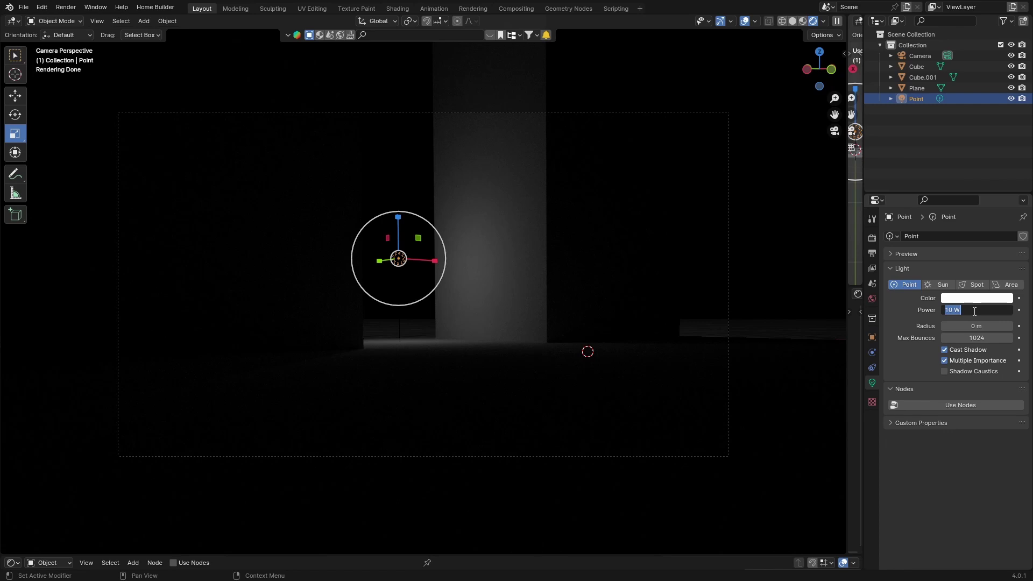
{"action": "key", "text": "BackSpace"}
{"action": "type", "text": "100"}
{"action": "key", "text": "Return"}
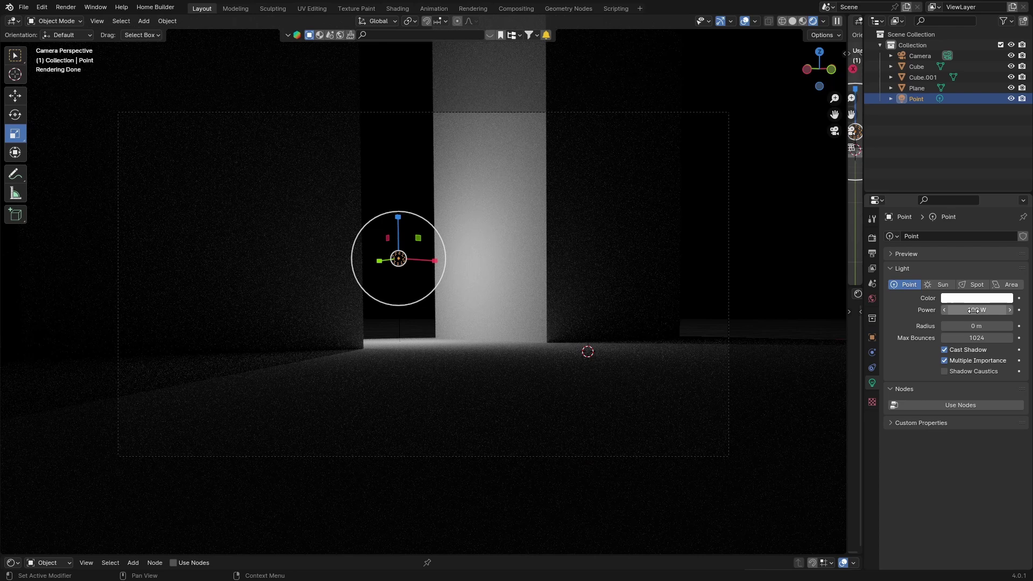
{"action": "left_click", "coordinate": [973, 311]}
{"action": "key", "text": "BackSpace"}
{"action": "type", "text": "250"}
{"action": "key", "text": "Return"}
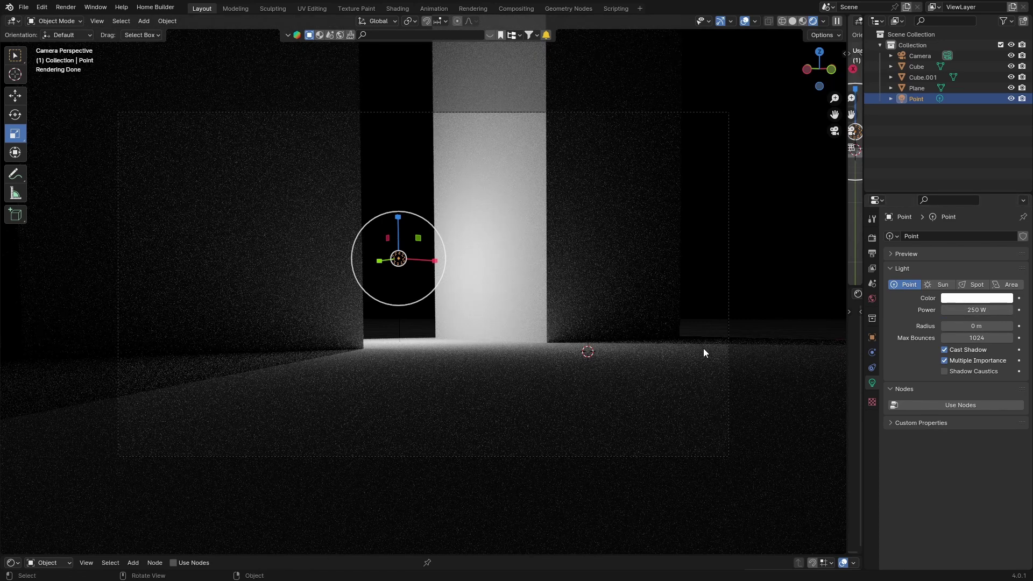
Compare the rendered camera view with the viewport overlays hidden and shown.
{"action": "left_click", "coordinate": [745, 22]}
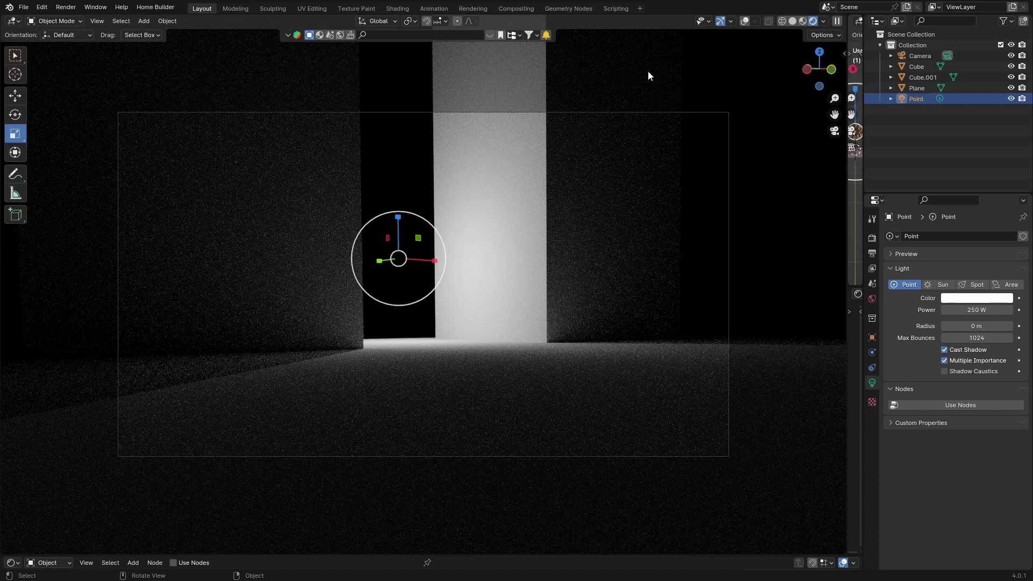
{"action": "left_click", "coordinate": [743, 22]}
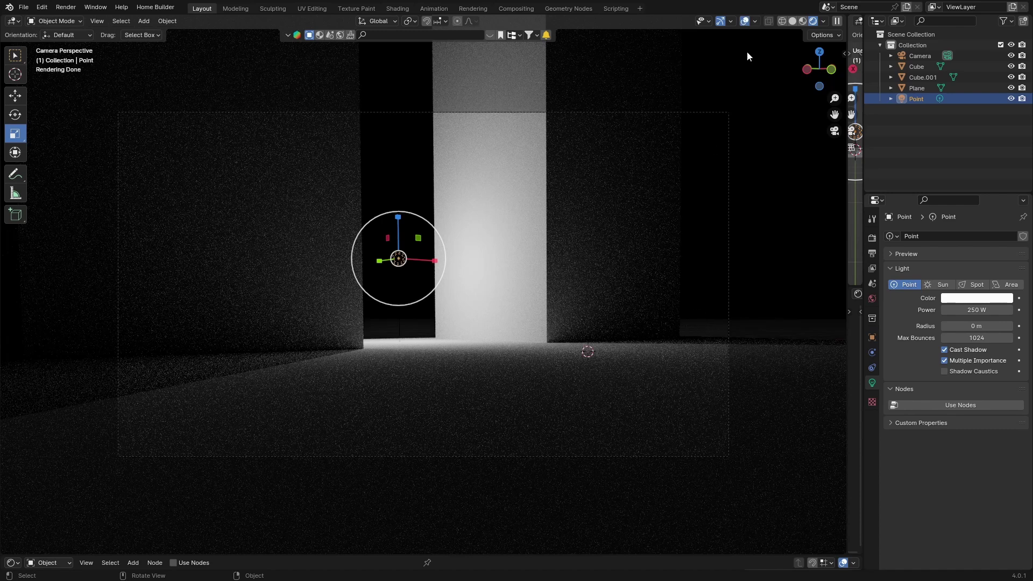
{"action": "left_click", "coordinate": [745, 22]}
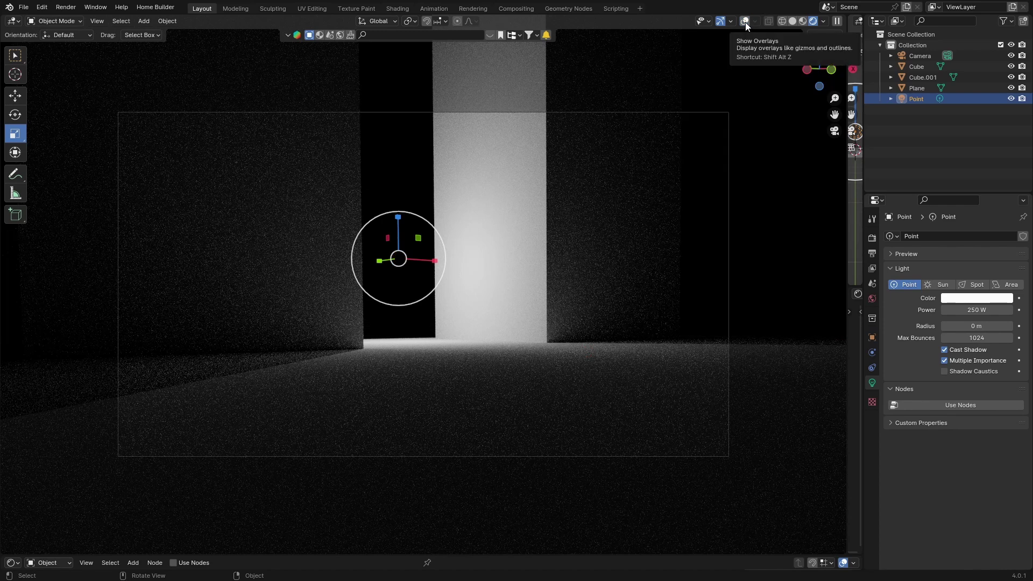
{"action": "left_click", "coordinate": [744, 21]}
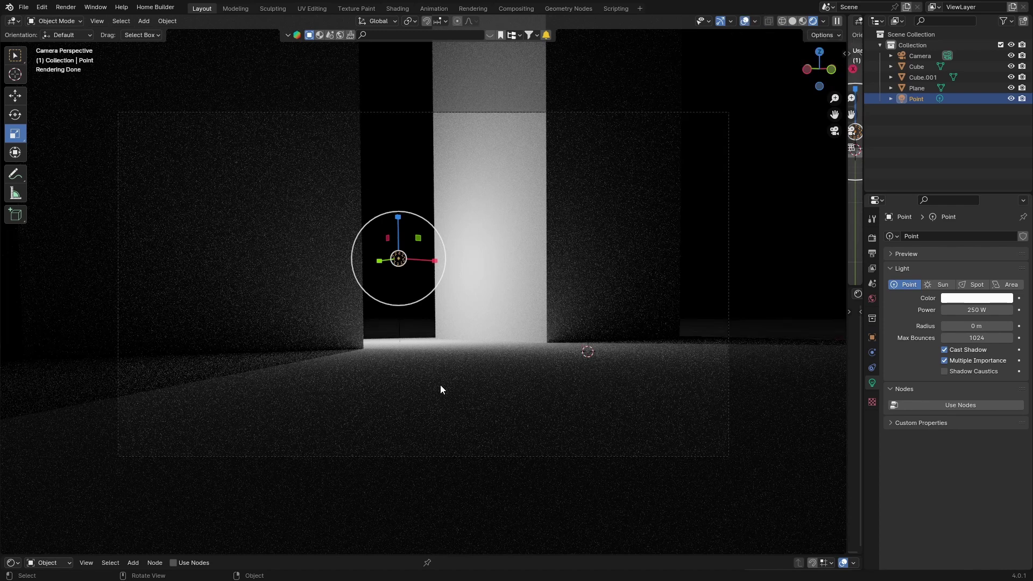
Leave the camera view and return the viewport to solid shading.
{"action": "middle_click_drag", "start_coordinate": [441, 389], "coordinate": [361, 395]}
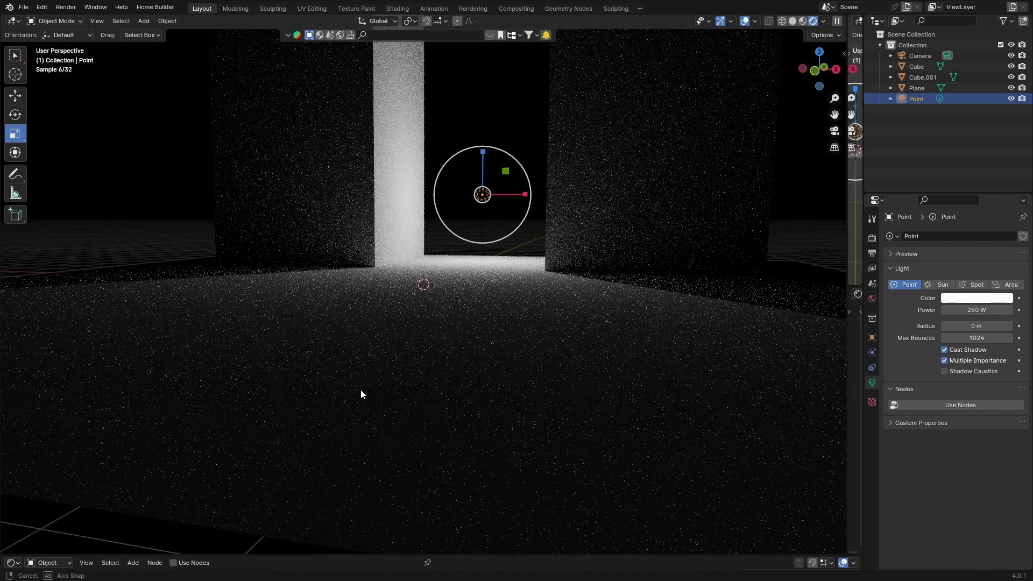
{"action": "left_click", "coordinate": [791, 21]}
{"action": "middle_click_drag", "start_coordinate": [120, 436], "coordinate": [314, 369]}
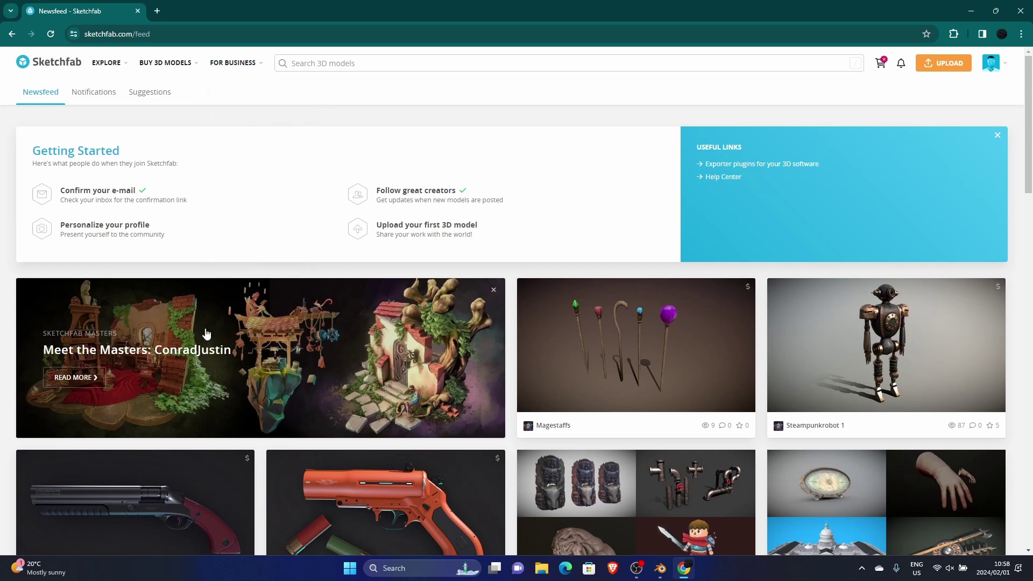
On Sketchfab in the browser, open the model search and limit it to downloadable models.
{"action": "scroll", "coordinate": [324, 334], "scroll_direction": "down", "scroll_amount": 4}
{"action": "scroll", "coordinate": [325, 332], "scroll_direction": "down", "scroll_amount": 3}
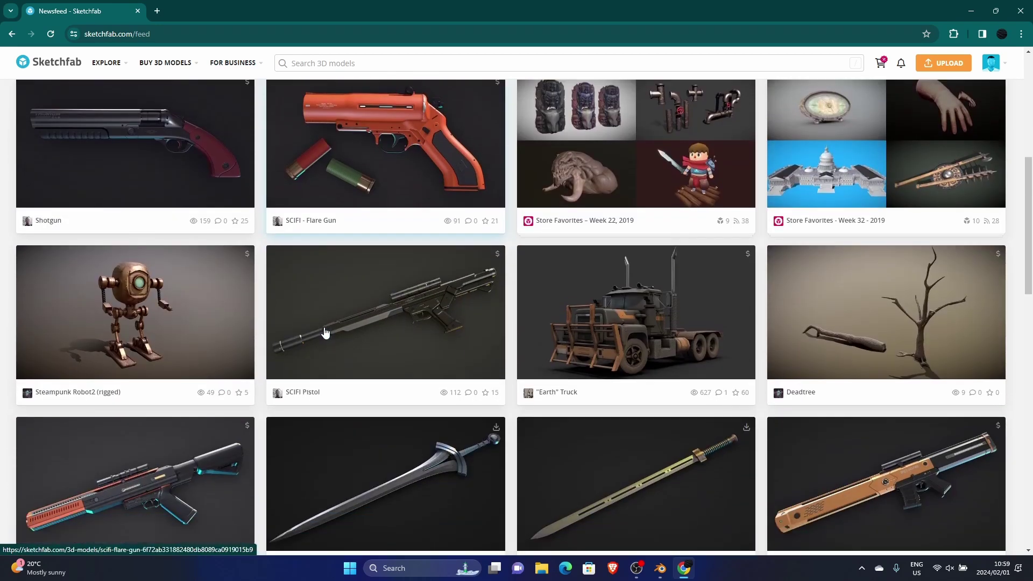
{"action": "scroll", "coordinate": [324, 333], "scroll_direction": "up", "scroll_amount": 7}
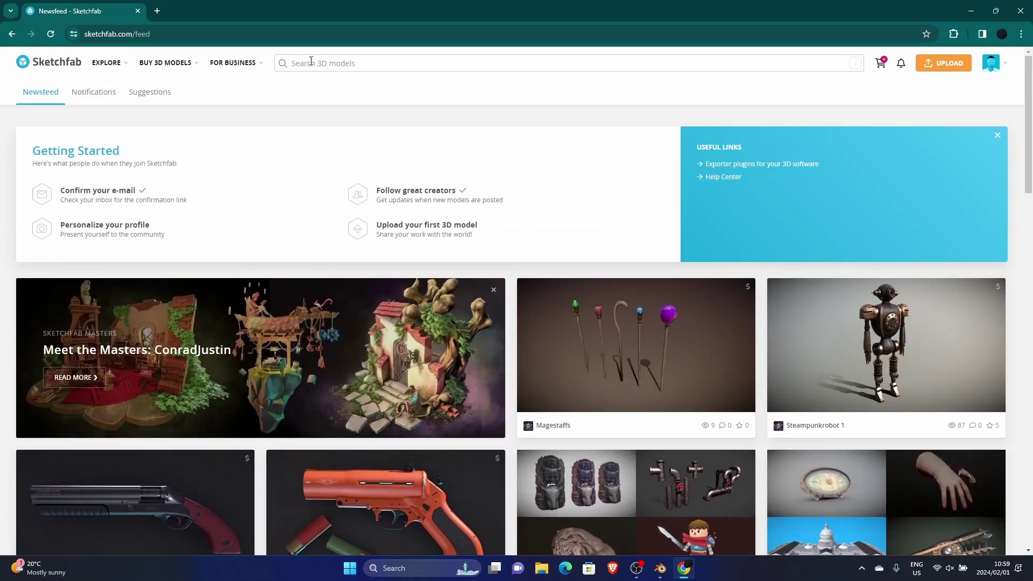
{"action": "left_click", "coordinate": [311, 63]}
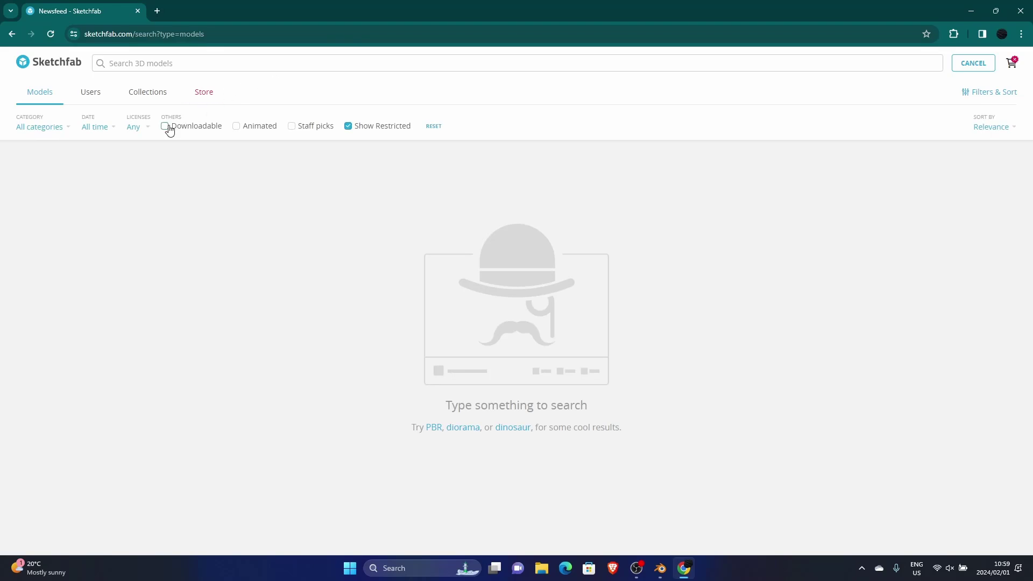
{"action": "left_click", "coordinate": [165, 128]}
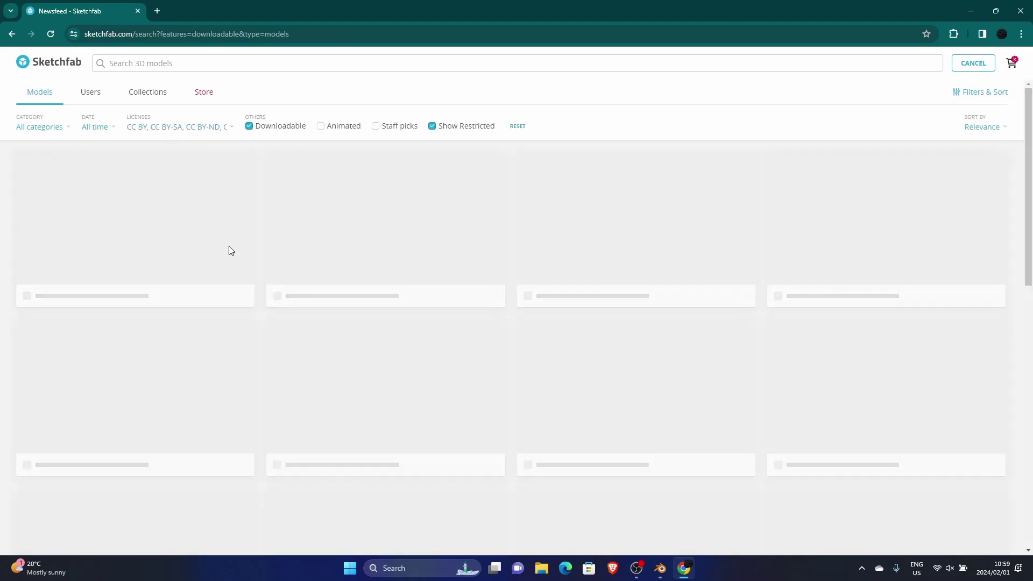
Download the free Scifi Girl v.01 model in glTF format and check the browser's downloads.
{"action": "scroll", "coordinate": [64, 380], "scroll_direction": "down", "scroll_amount": 3}
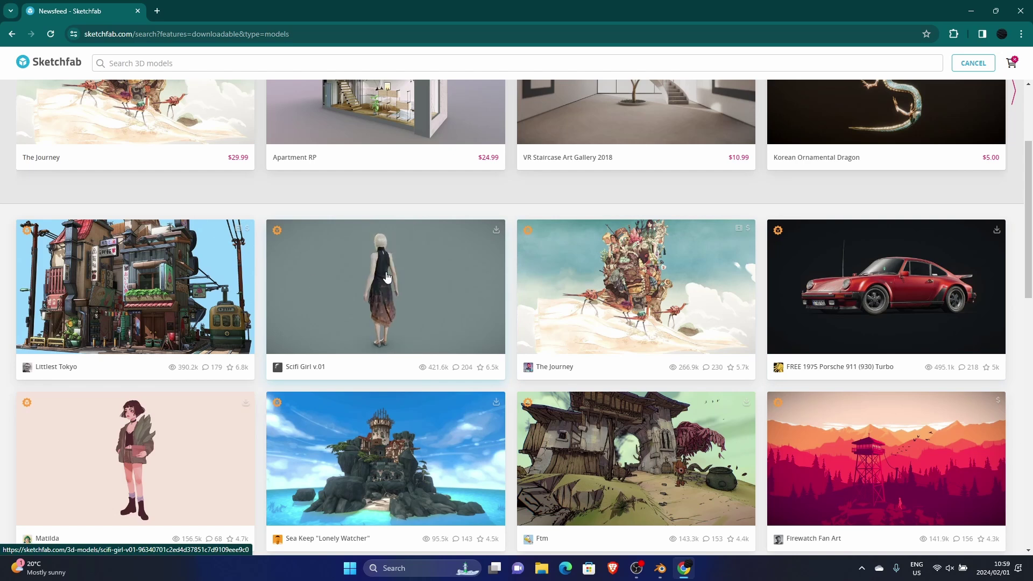
{"action": "left_click", "coordinate": [497, 234]}
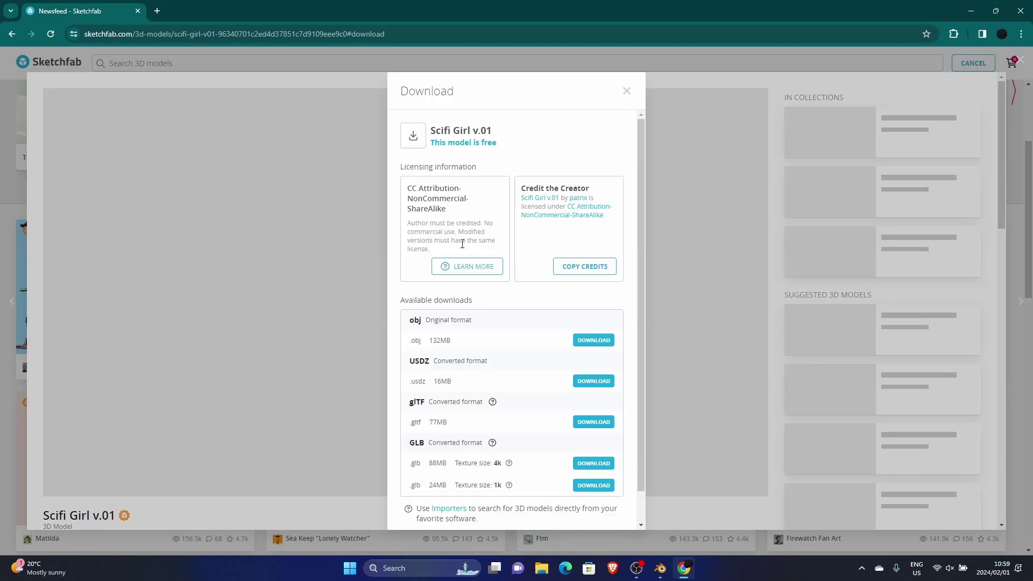
{"action": "scroll", "coordinate": [458, 417], "scroll_direction": "down", "scroll_amount": 1}
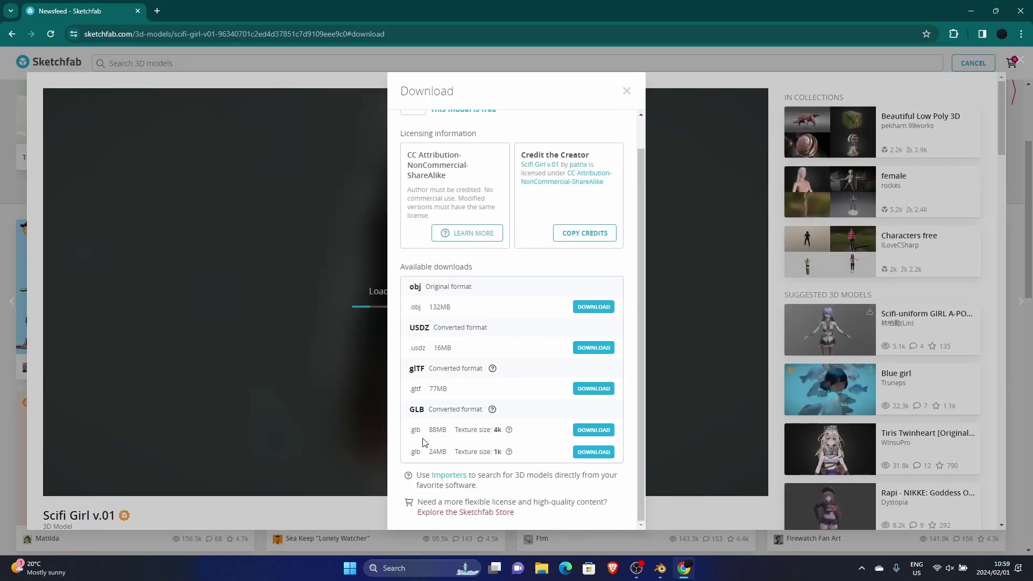
{"action": "left_click", "coordinate": [590, 390]}
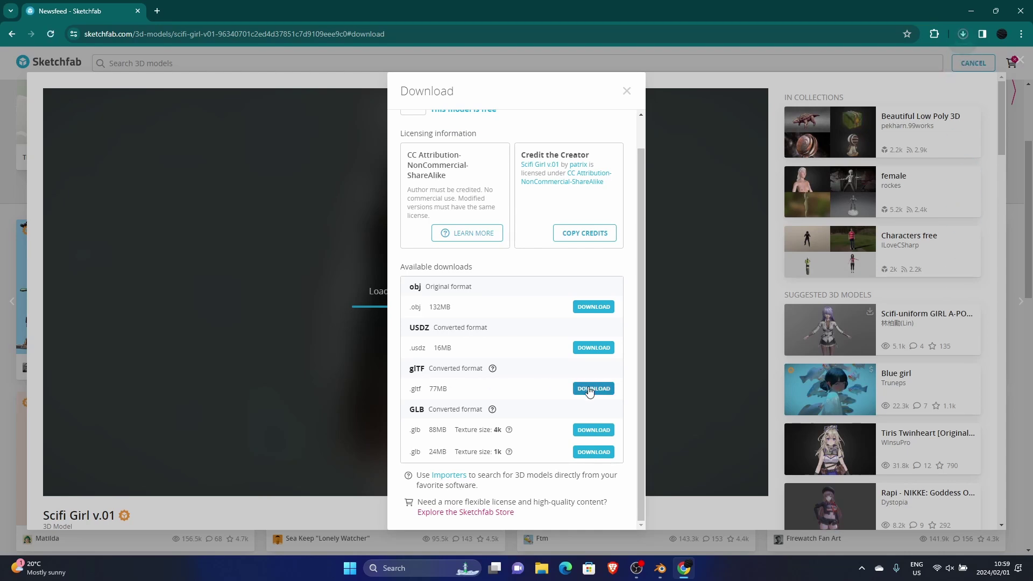
{"action": "left_click", "coordinate": [965, 37]}
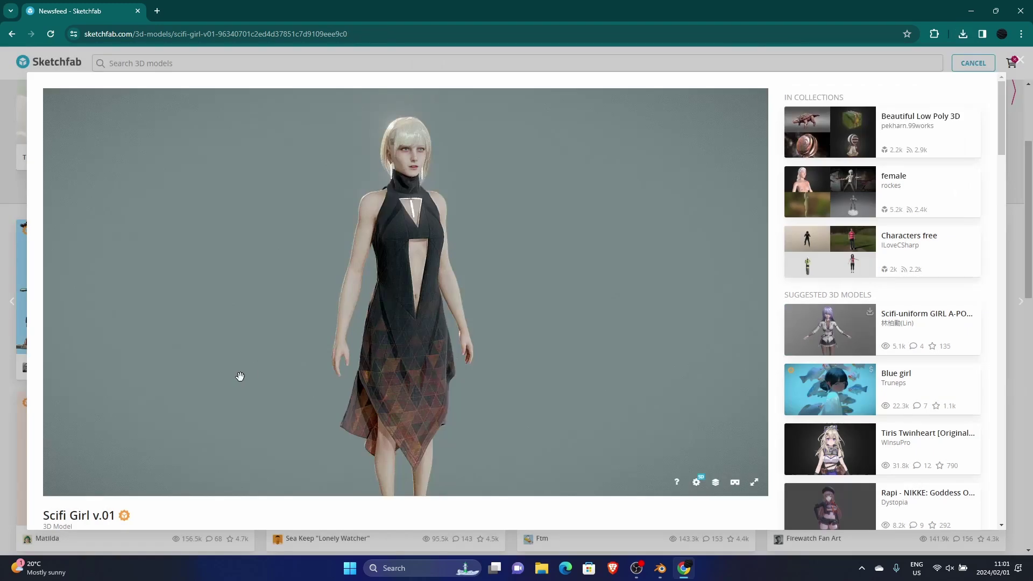
In File Explorer, extract the scifi_girl_v.01 zip archive within the Downloads folder.
{"action": "left_click", "coordinate": [544, 569]}
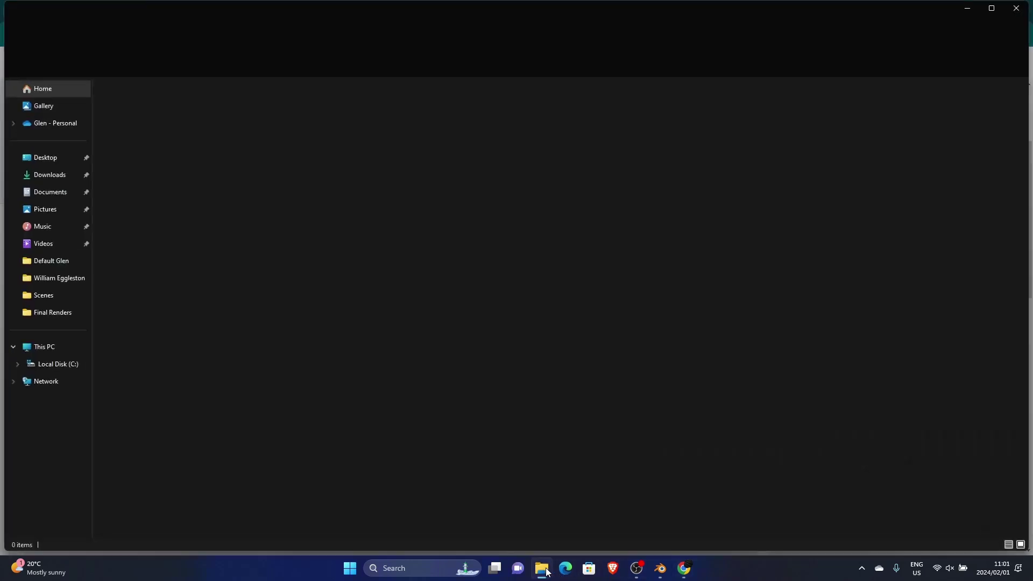
{"action": "left_click", "coordinate": [51, 180]}
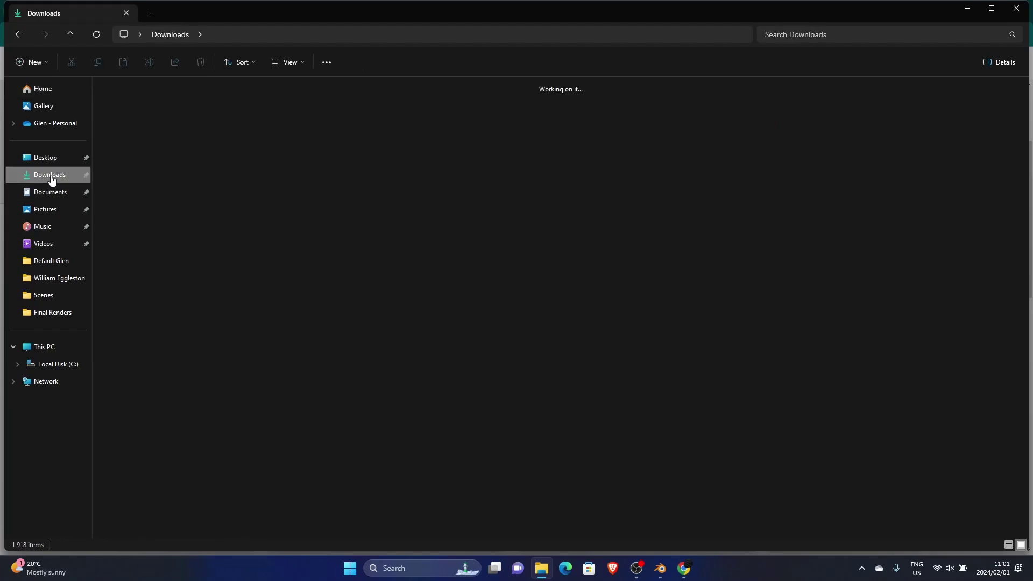
{"action": "left_click", "coordinate": [129, 130]}
{"action": "right_click", "coordinate": [129, 131]}
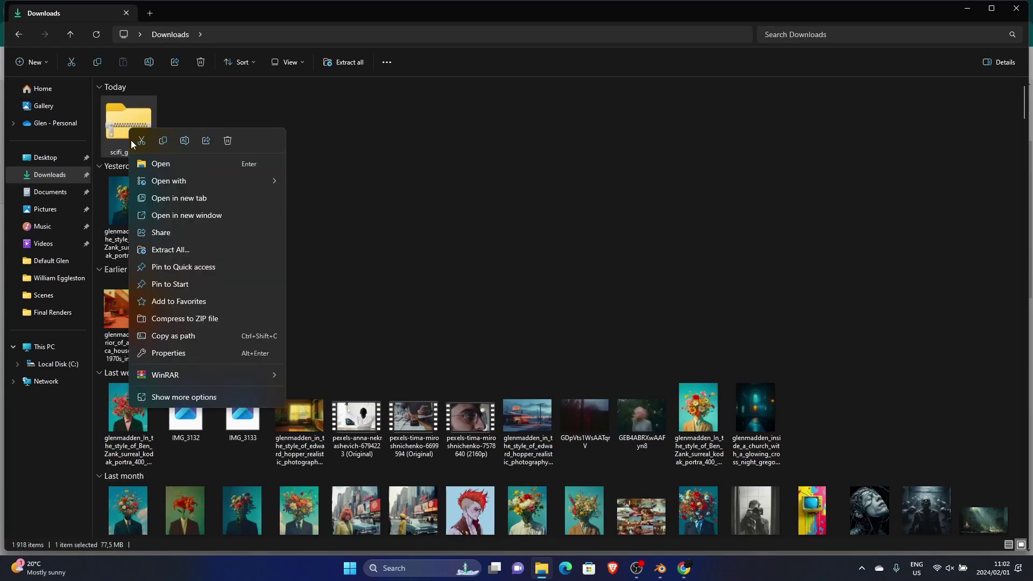
{"action": "left_click", "coordinate": [172, 250]}
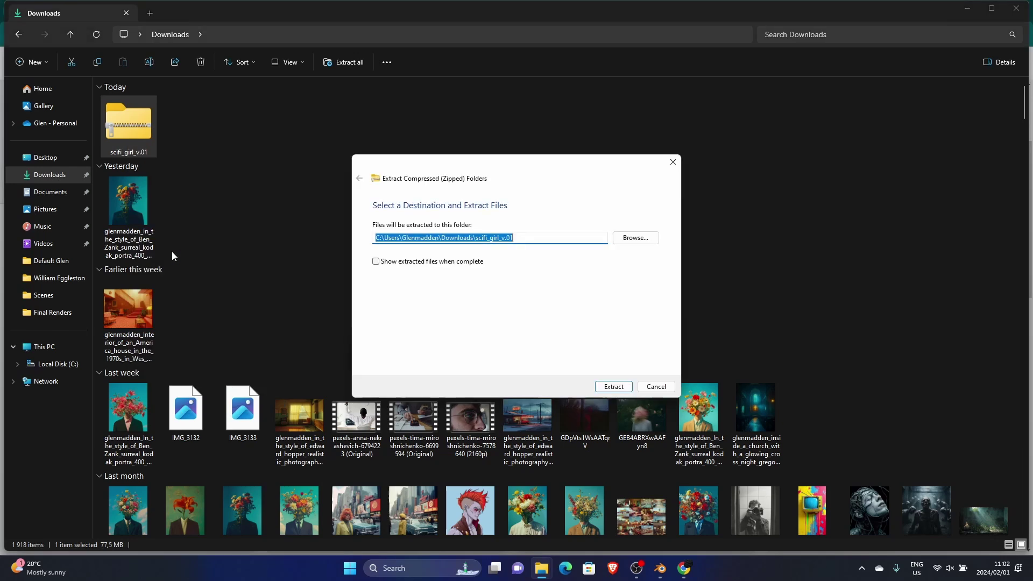
{"action": "left_click", "coordinate": [611, 388]}
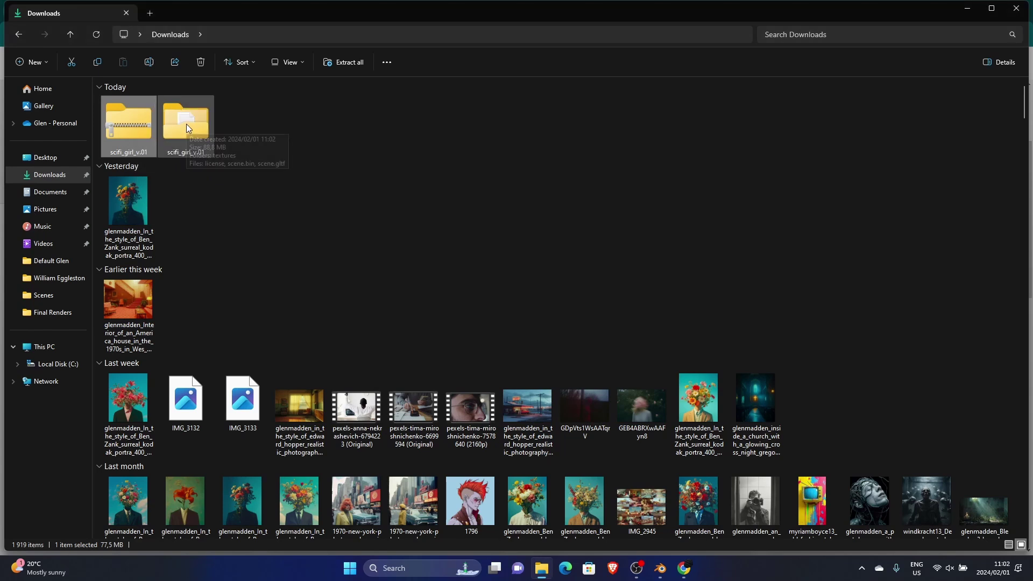
Move the extracted scifi_girl_v.01 folder to Documents, and close File Explorer and the browser.
{"action": "left_click_drag", "start_coordinate": [185, 135], "coordinate": [47, 198]}
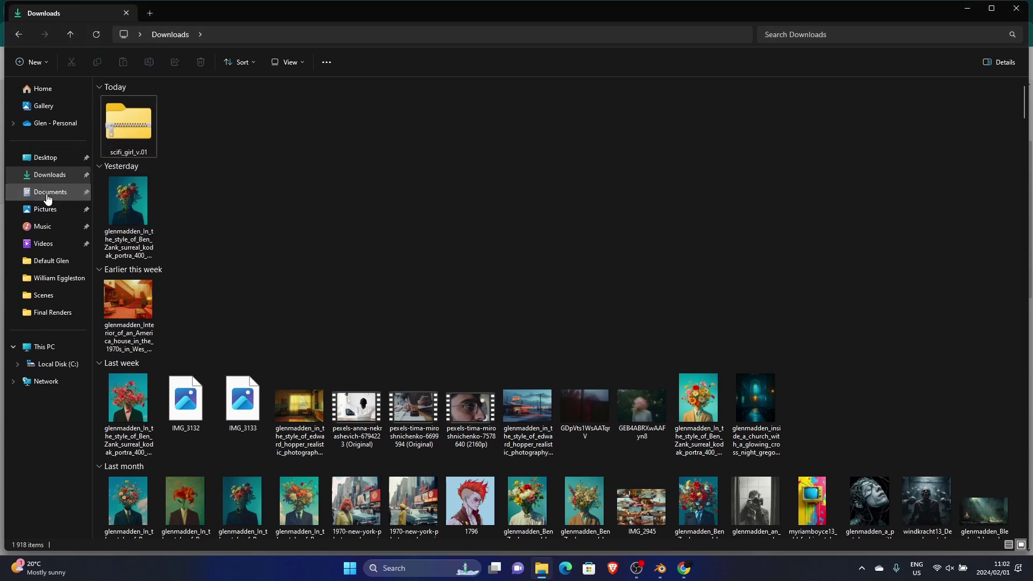
{"action": "left_click", "coordinate": [1022, 11]}
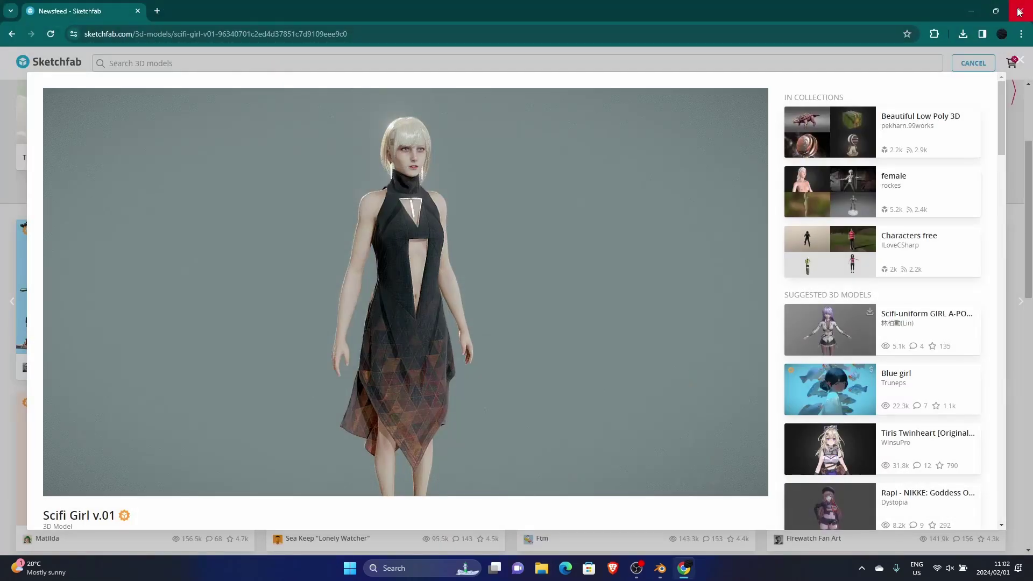
{"action": "left_click", "coordinate": [1018, 11]}
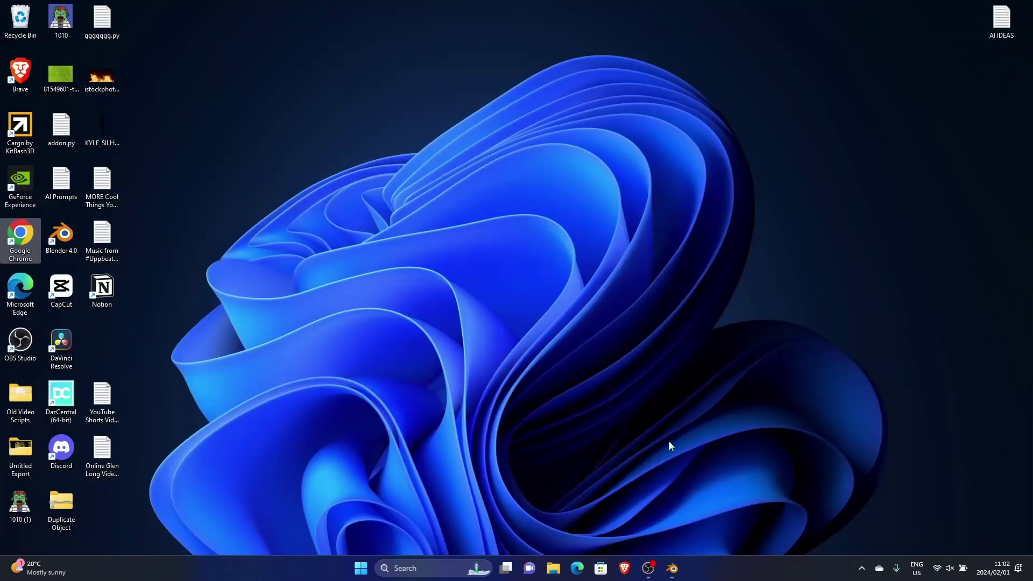
Switch to Blender in full screen and import the glTF 2.0 scene from the scifi_girl_v.01 folder in Documents.
{"action": "left_click", "coordinate": [672, 568]}
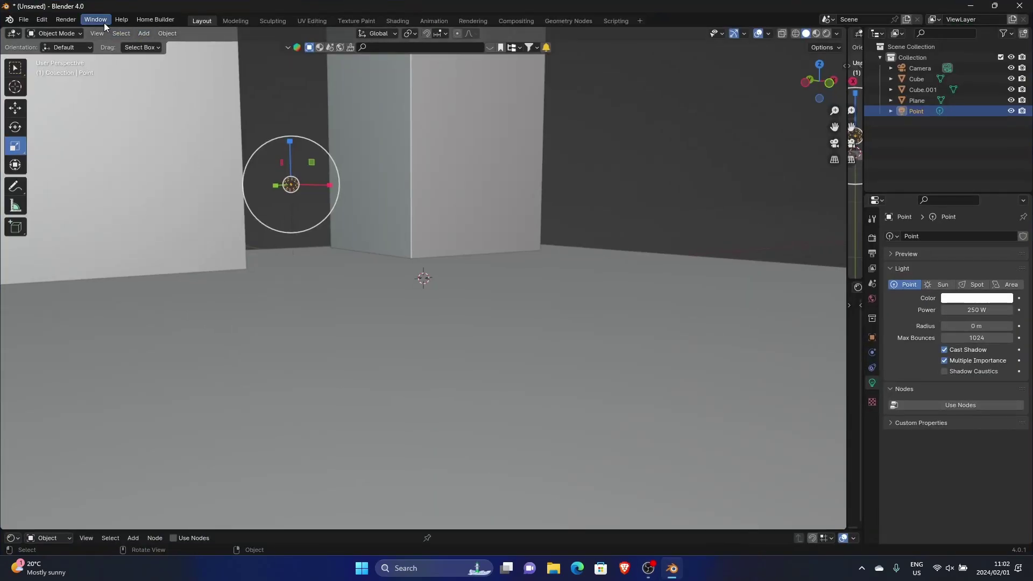
{"action": "left_click", "coordinate": [96, 19]}
{"action": "left_click", "coordinate": [127, 54]}
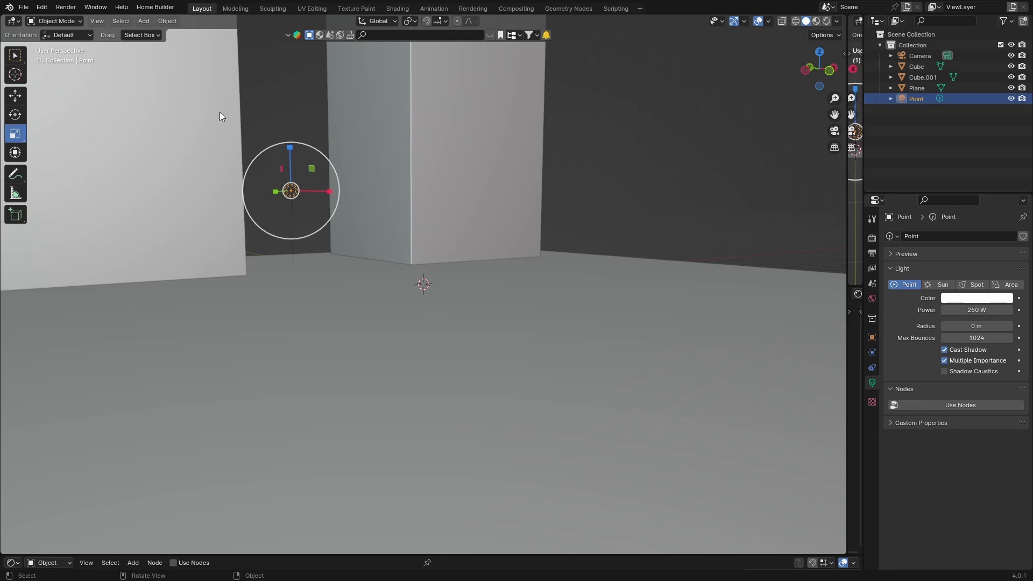
{"action": "left_click", "coordinate": [24, 7]}
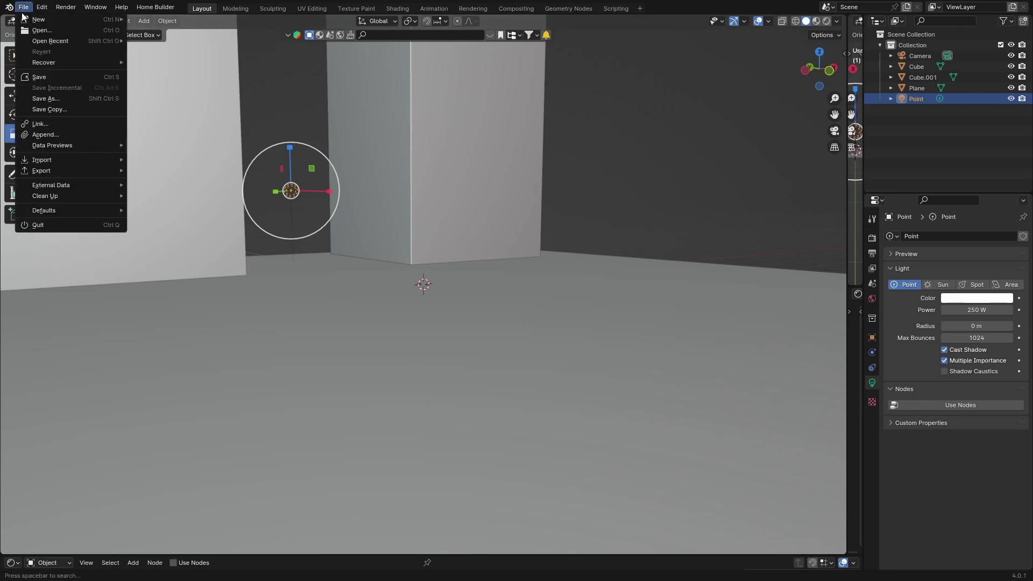
{"action": "mouse_move", "coordinate": [57, 156]}
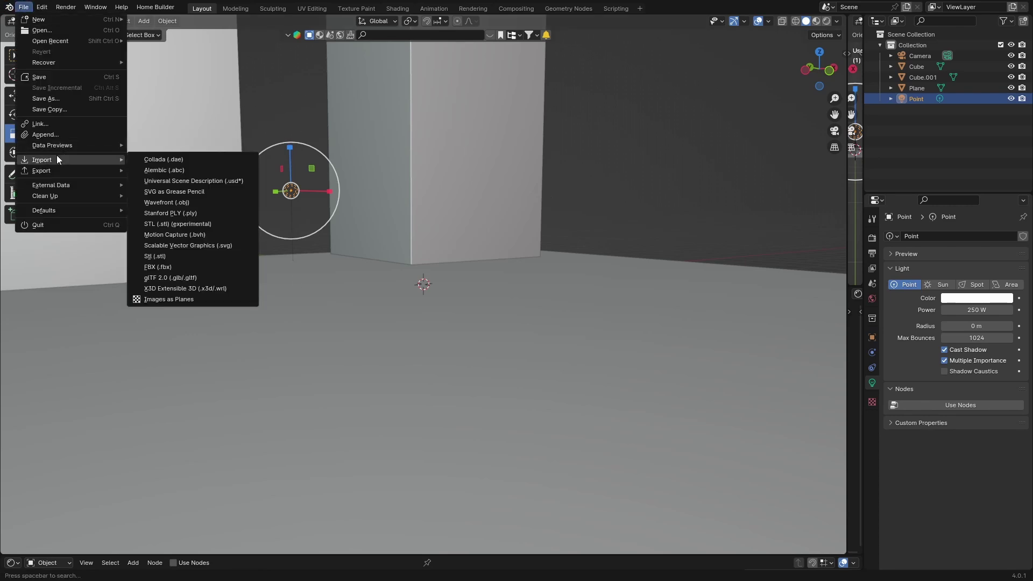
{"action": "left_click", "coordinate": [179, 277]}
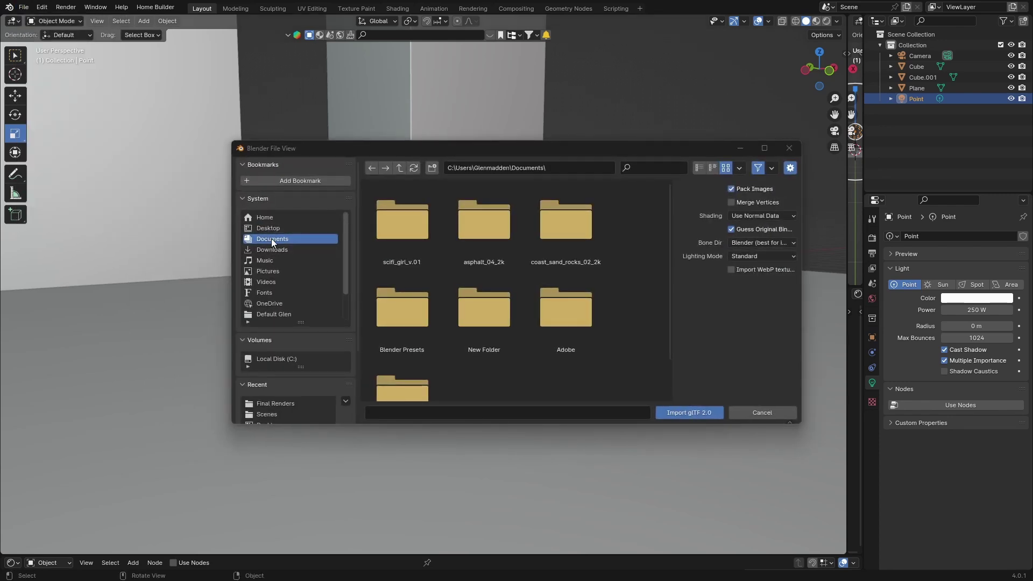
{"action": "double_click", "coordinate": [402, 230]}
{"action": "double_click", "coordinate": [488, 229]}
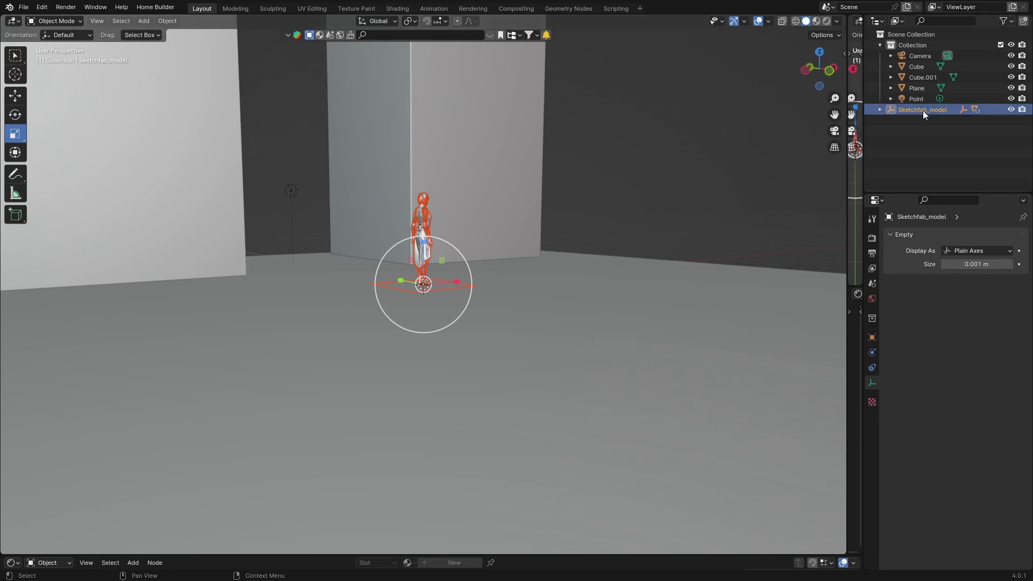
In top view, move the imported Sketchfab model along the Y axis towards the columns, to about 2.84 m.
{"action": "left_click", "coordinate": [820, 53]}
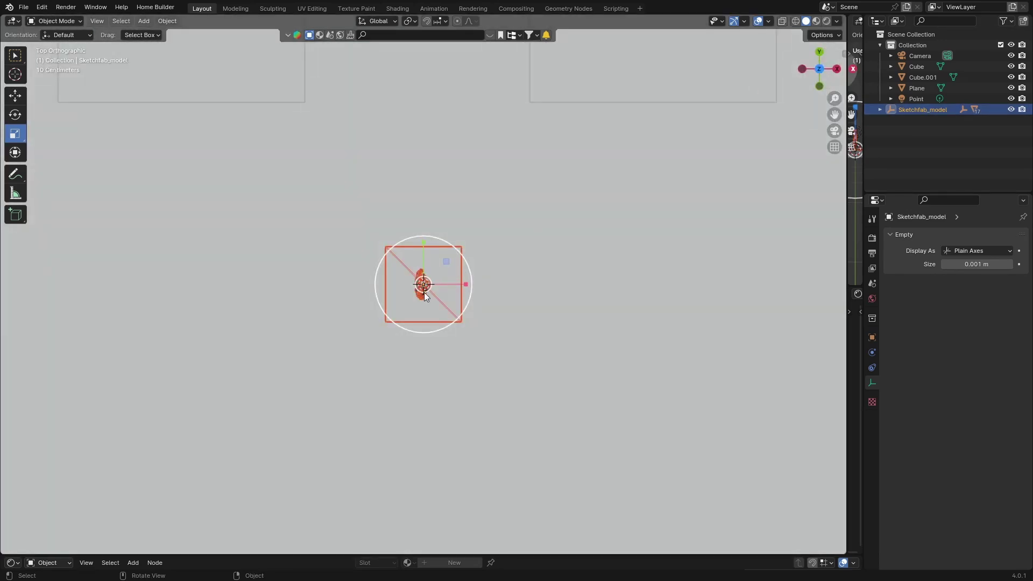
{"action": "key", "text": "g"}
{"action": "key", "text": "y"}
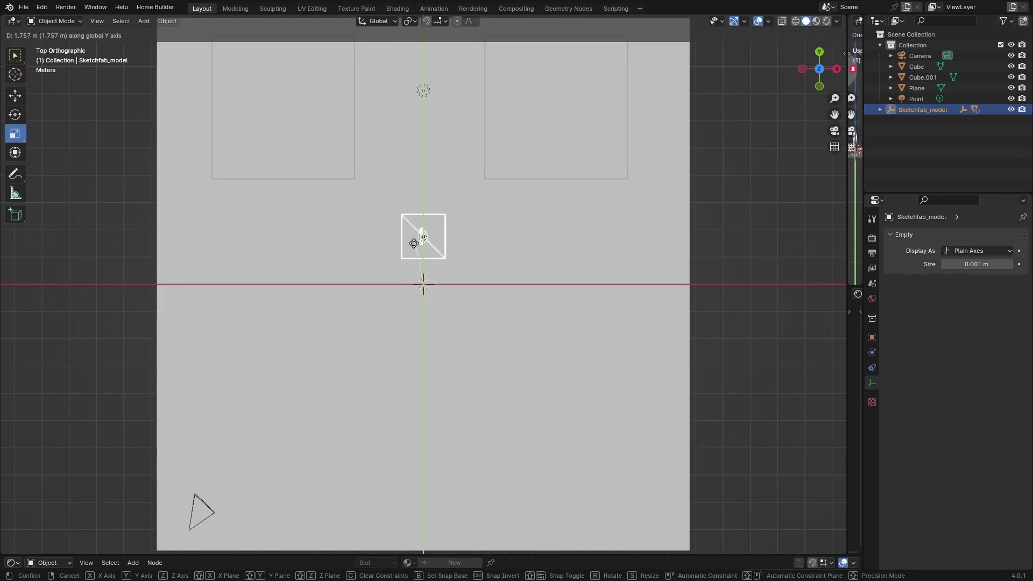
{"action": "left_click", "coordinate": [403, 213]}
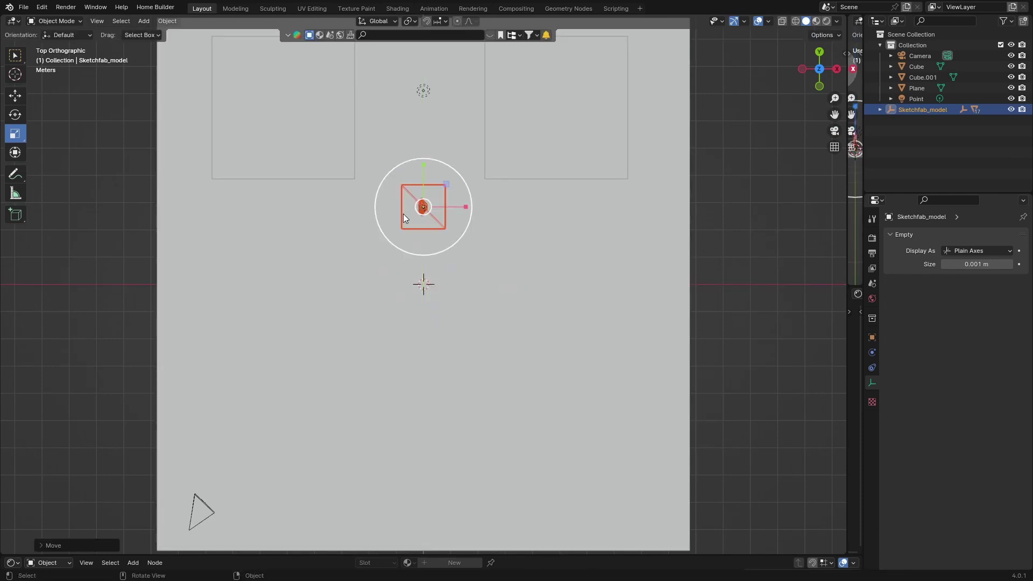
Rotate the Sketchfab model a quarter turn about the vertical axis, show its object transforms and deselect it.
{"action": "left_click", "coordinate": [17, 116]}
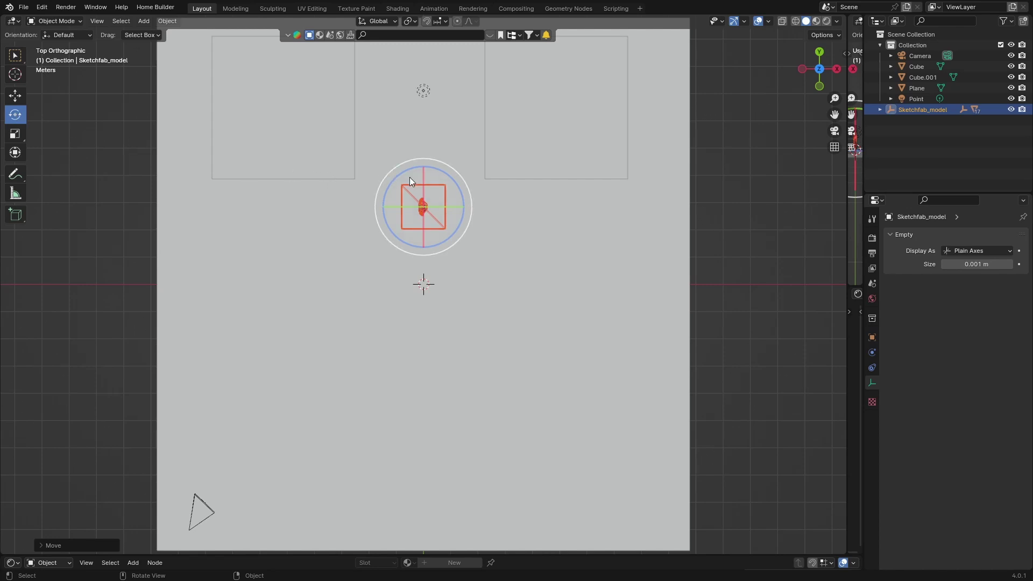
{"action": "left_click_drag", "start_coordinate": [404, 172], "coordinate": [391, 225]}
{"action": "left_click", "coordinate": [872, 338]}
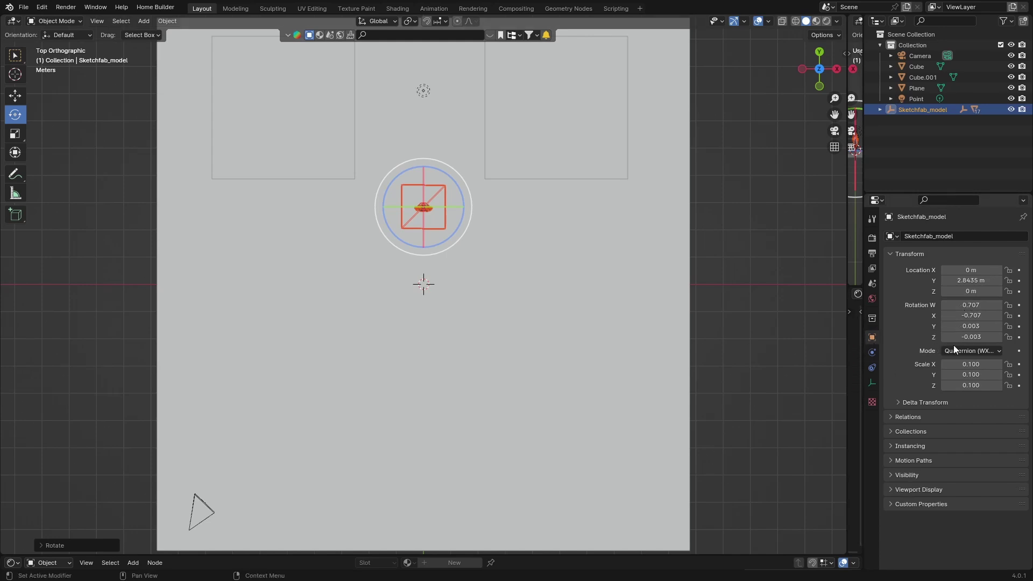
{"action": "left_click", "coordinate": [117, 334]}
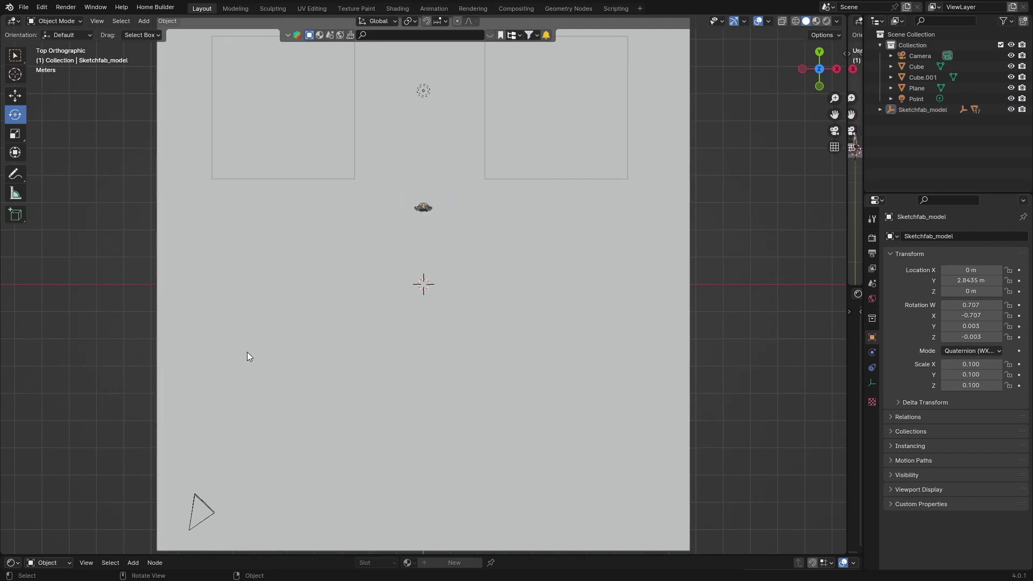
Examine the character's placement through the camera in rendered shading and select the point light.
{"action": "mouse_move", "coordinate": [247, 352]}
{"action": "middle_mouse_down"}
{"action": "mouse_move", "coordinate": [296, 304]}
{"action": "mouse_move", "coordinate": [316, 263]}
{"action": "middle_mouse_up"}
{"action": "scroll", "coordinate": [314, 263], "scroll_direction": "up", "scroll_amount": 2}
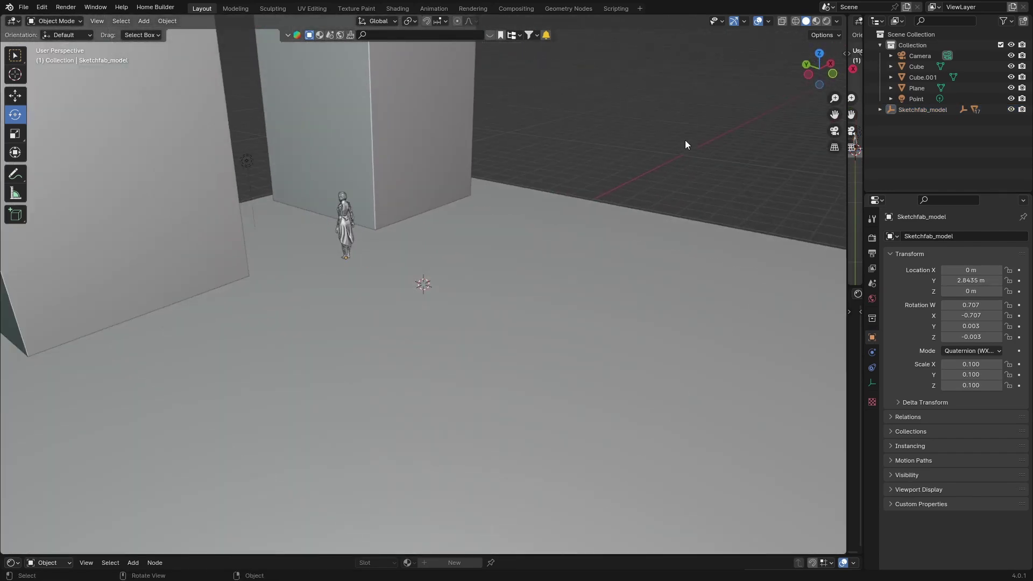
{"action": "left_click", "coordinate": [834, 131]}
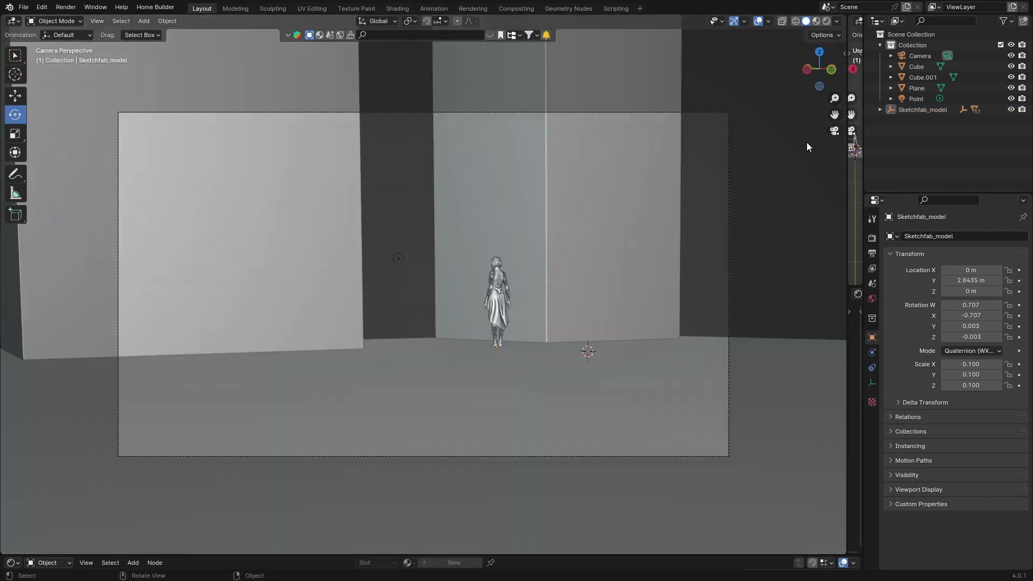
{"action": "left_click", "coordinate": [826, 21]}
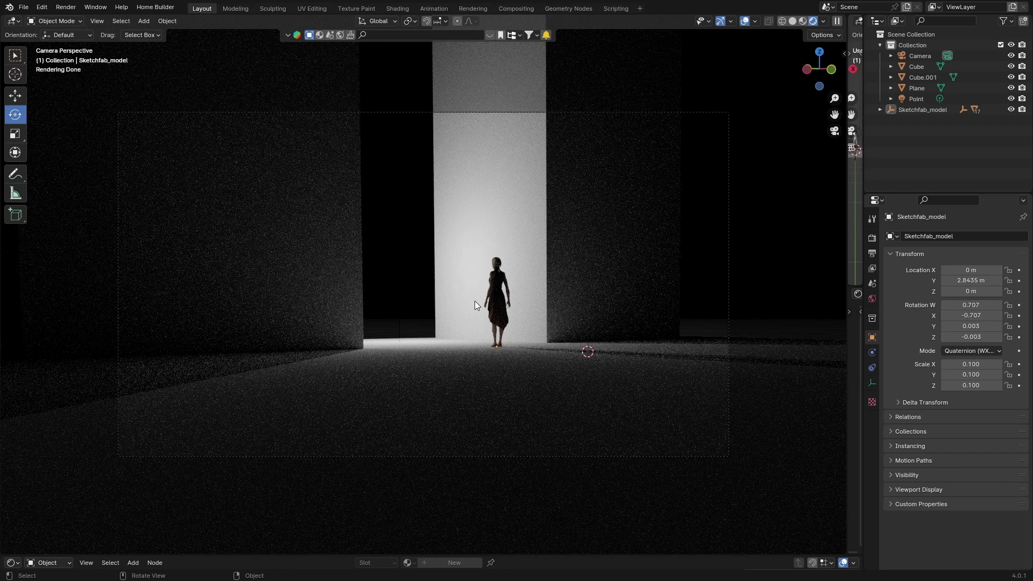
{"action": "left_click", "coordinate": [915, 98]}
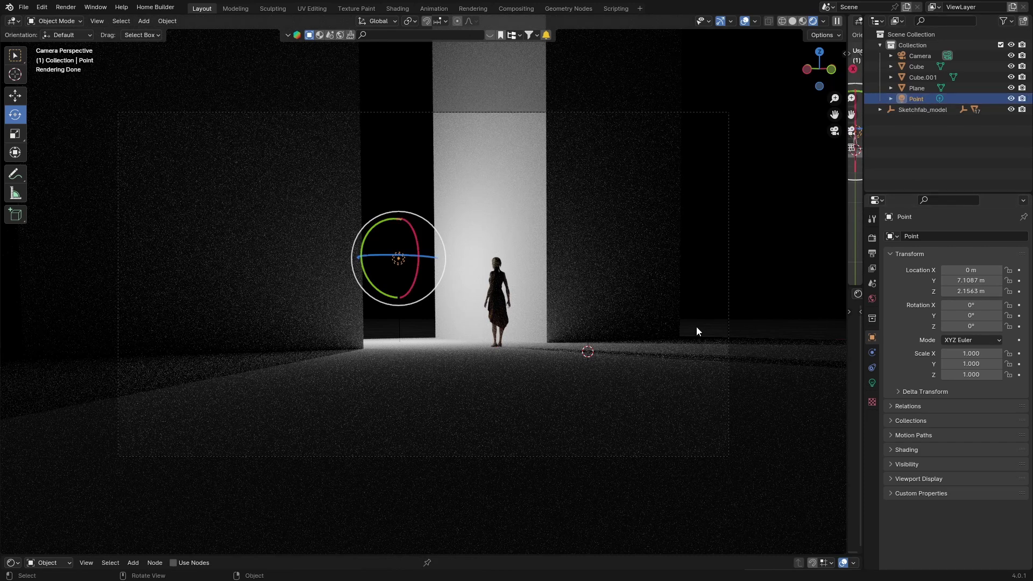
Set the camera's focal length to 61 mm and its horizontal shift (Shift X) to -0.240.
{"action": "left_click", "coordinate": [916, 57]}
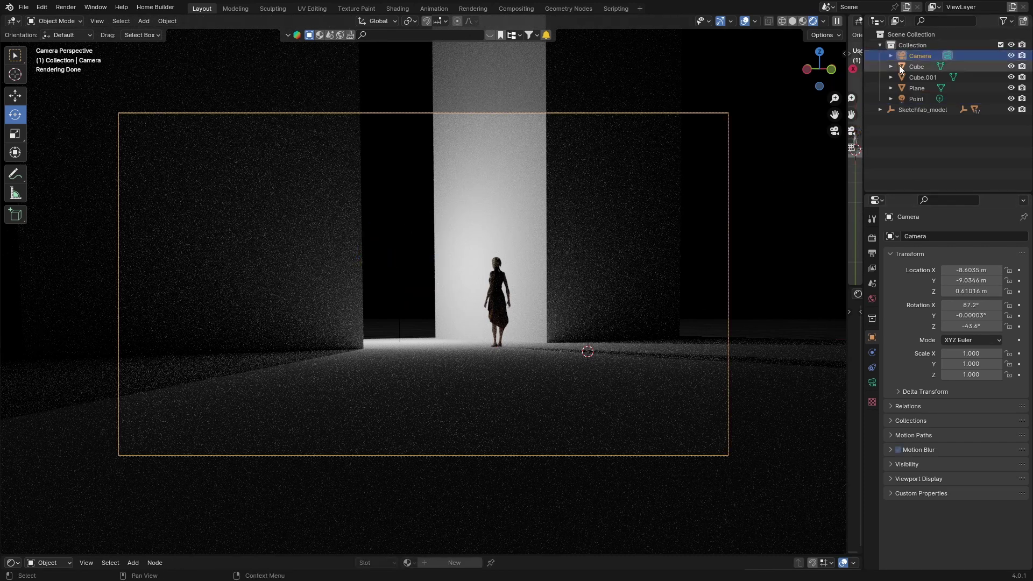
{"action": "left_click", "coordinate": [871, 382]}
{"action": "left_click_drag", "start_coordinate": [972, 289], "coordinate": [972, 289]}
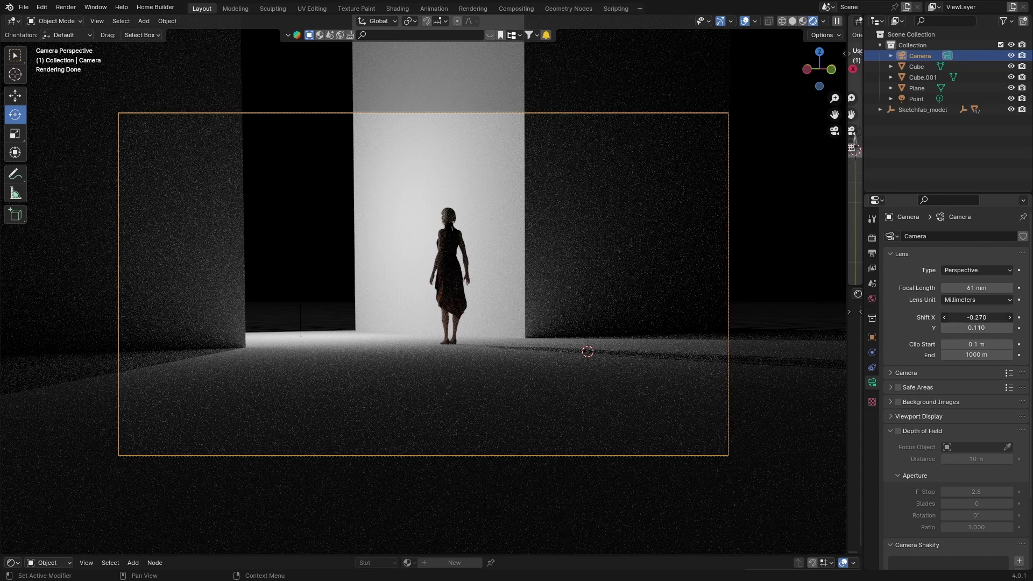
{"action": "left_click_drag", "start_coordinate": [976, 318], "coordinate": [988, 318]}
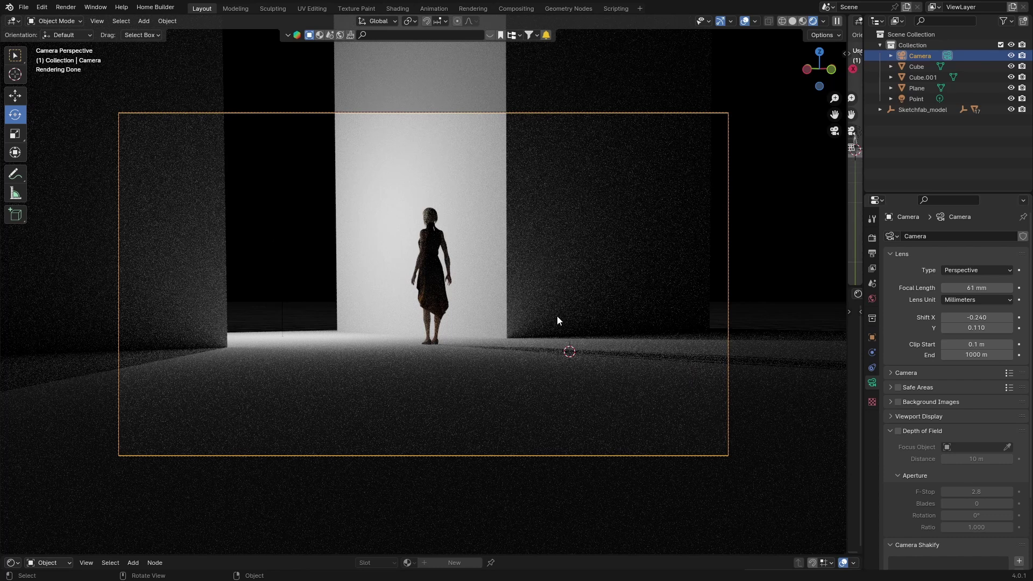
Change the point light's color to pure red and hide the viewport overlays to check the render.
{"action": "left_click", "coordinate": [914, 98]}
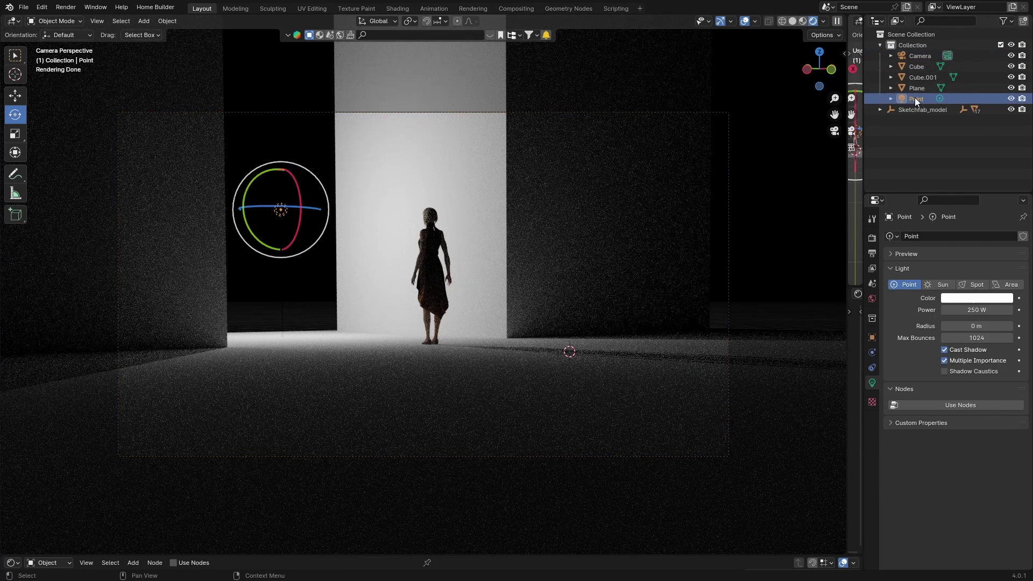
{"action": "left_click", "coordinate": [977, 299]}
{"action": "left_click_drag", "start_coordinate": [948, 193], "coordinate": [942, 233]}
{"action": "left_click", "coordinate": [953, 295]}
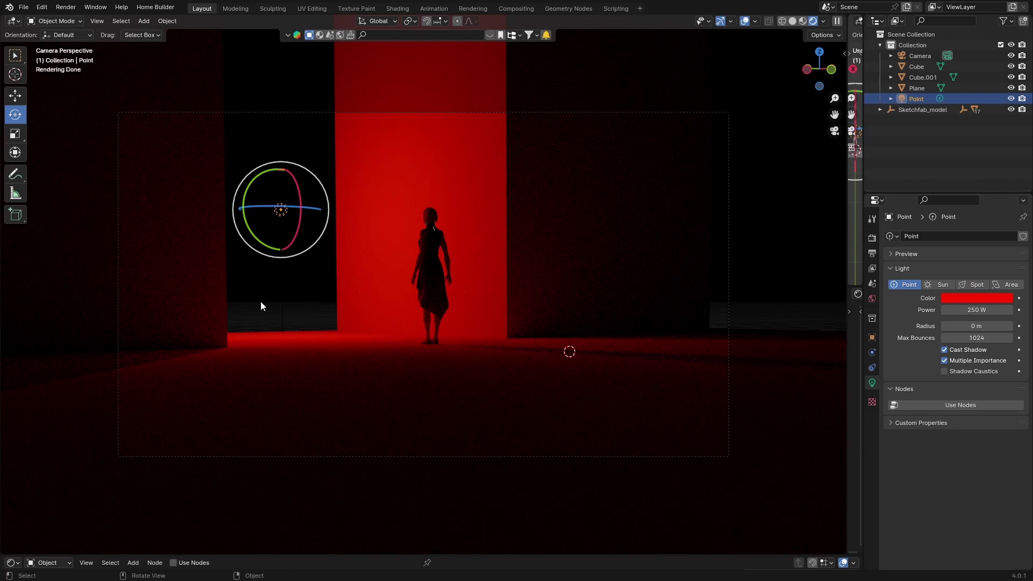
{"action": "left_click", "coordinate": [744, 22]}
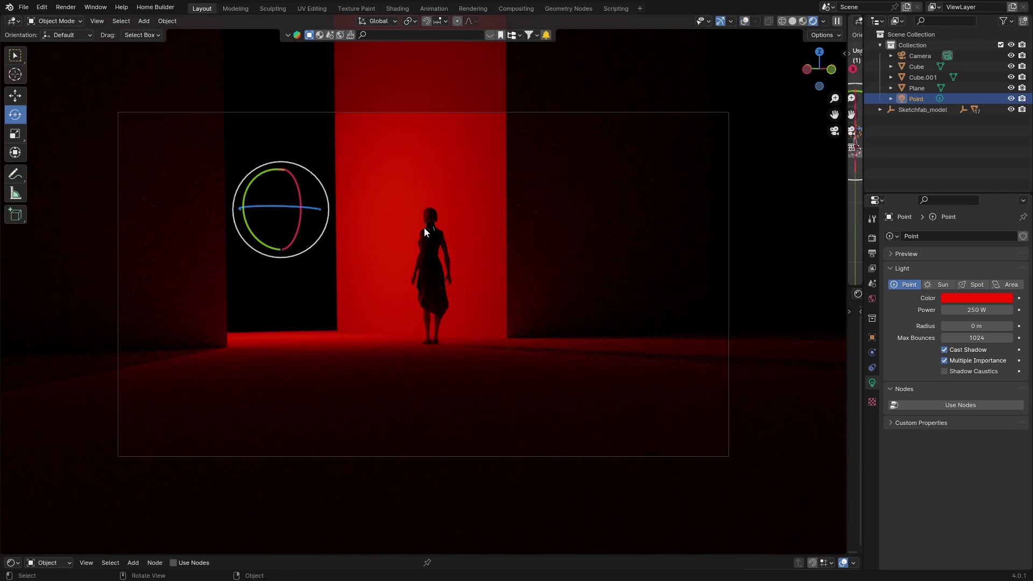
Return the viewport to solid shading, add a cube mesh at the 3D cursor and show the overlays again.
{"action": "key", "text": "z"}
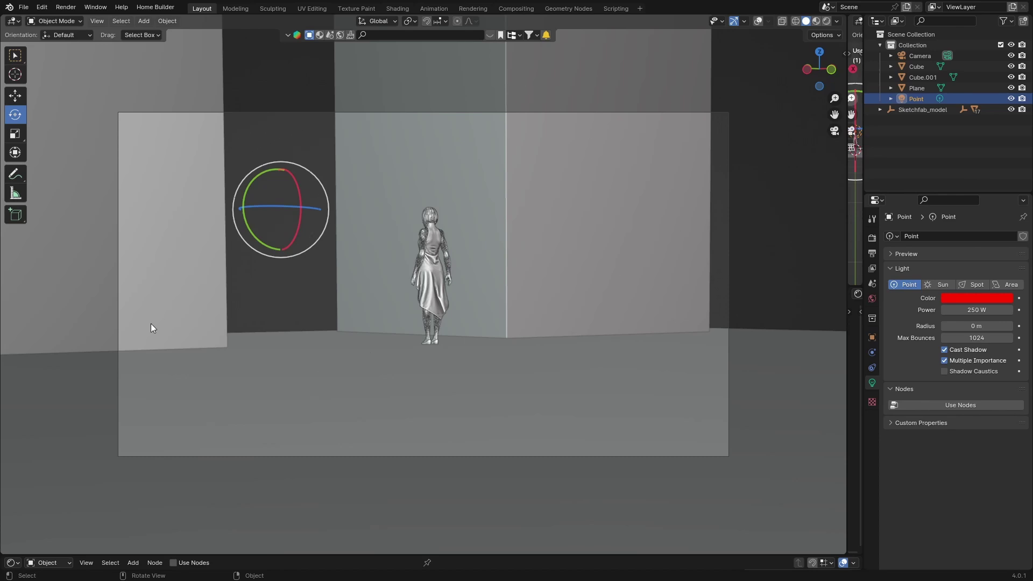
{"action": "key", "text": "shift+a"}
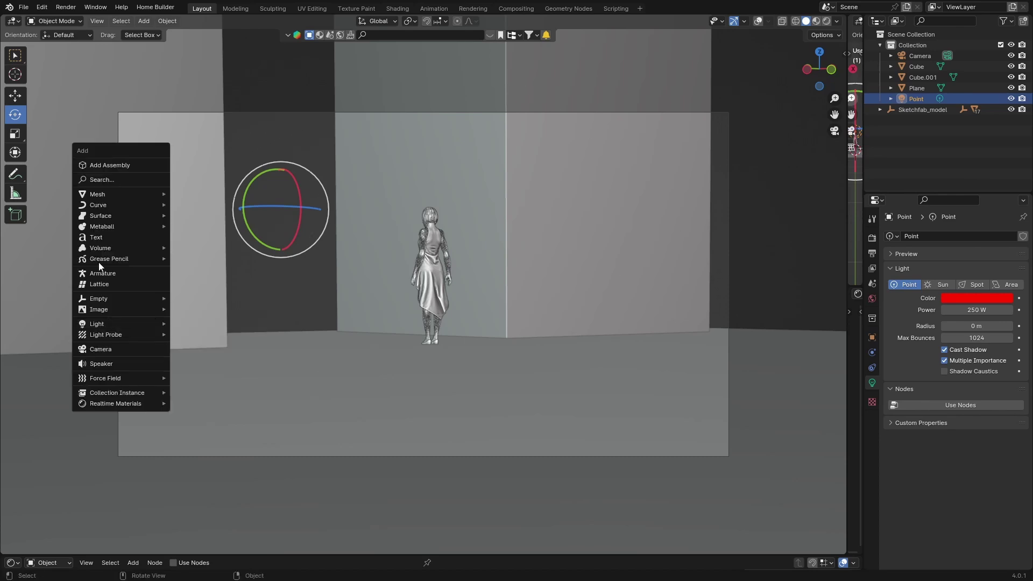
{"action": "mouse_move", "coordinate": [104, 203]}
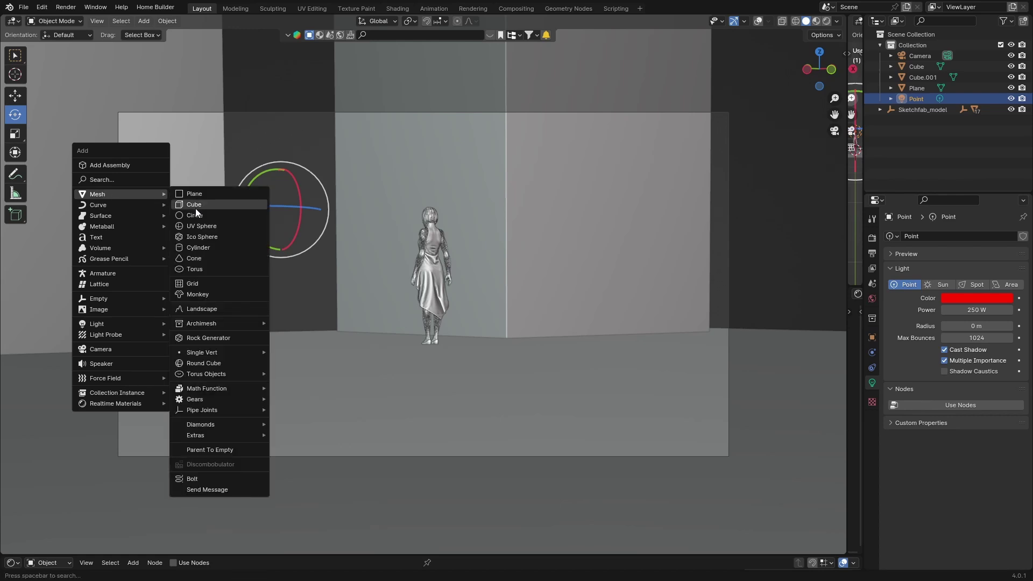
{"action": "left_click", "coordinate": [198, 203]}
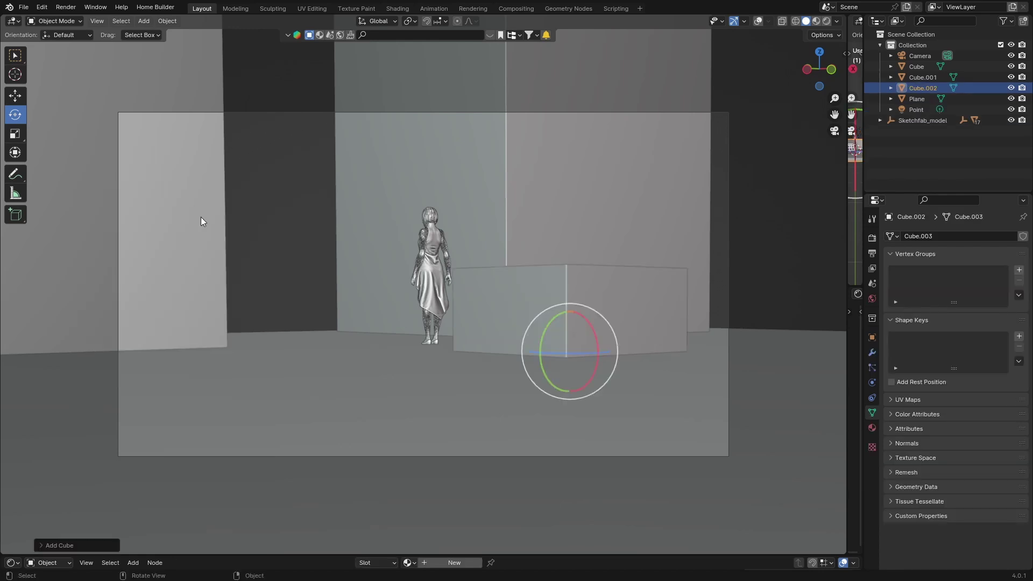
{"action": "left_click", "coordinate": [758, 22]}
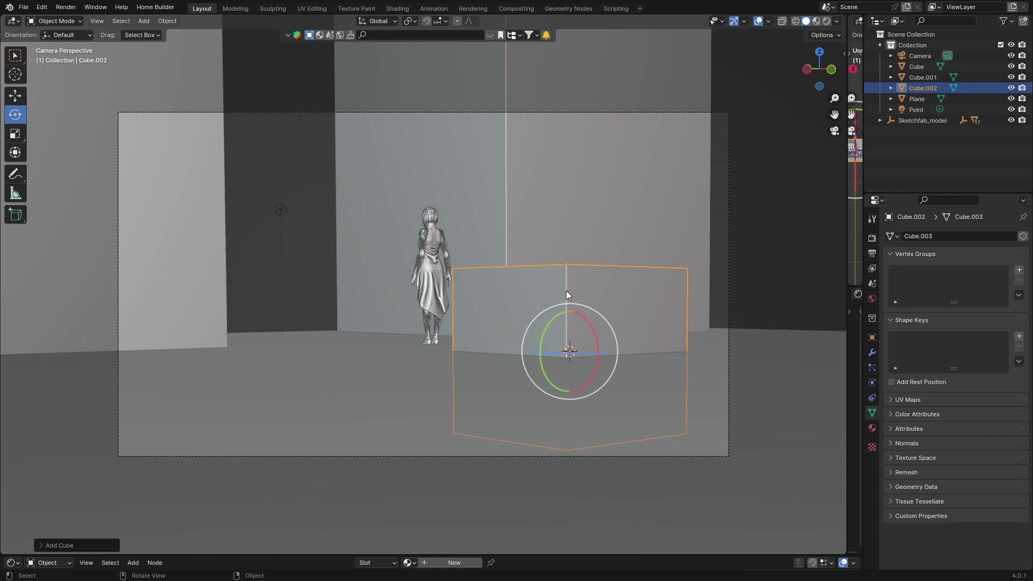
Scale up the new cube at the 3D cursor so it encloses the camera, the character and the lower part of both columns.
{"action": "key", "text": "s"}
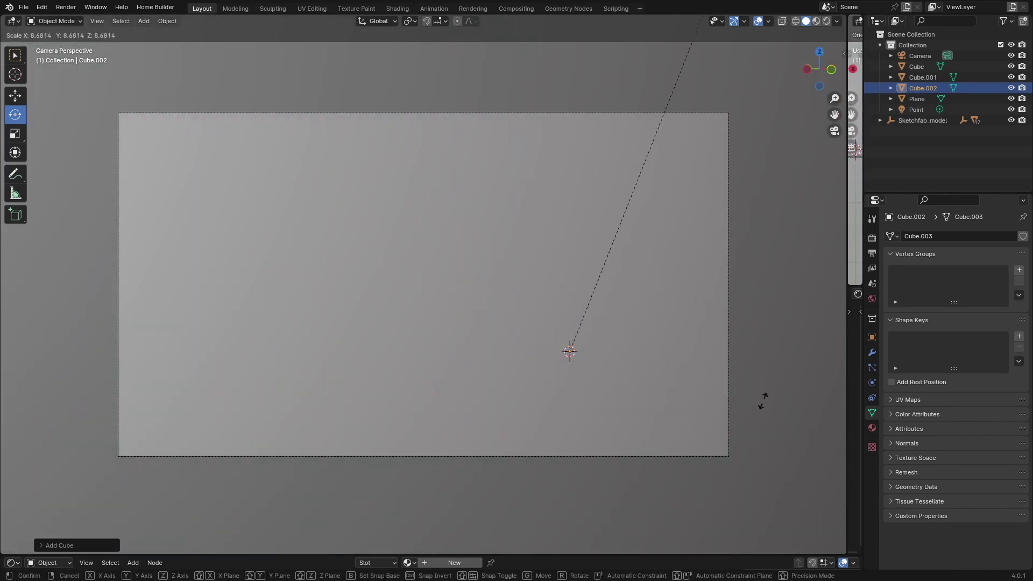
{"action": "left_click", "coordinate": [777, 387]}
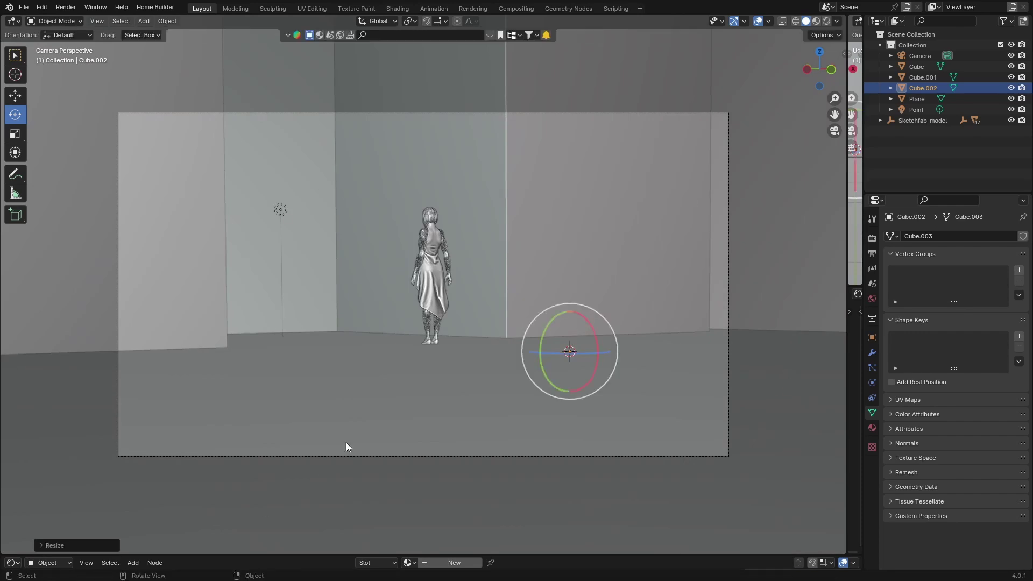
{"action": "middle_click_drag", "start_coordinate": [345, 445], "coordinate": [453, 279]}
{"action": "scroll", "coordinate": [453, 279], "scroll_direction": "down", "scroll_amount": 5}
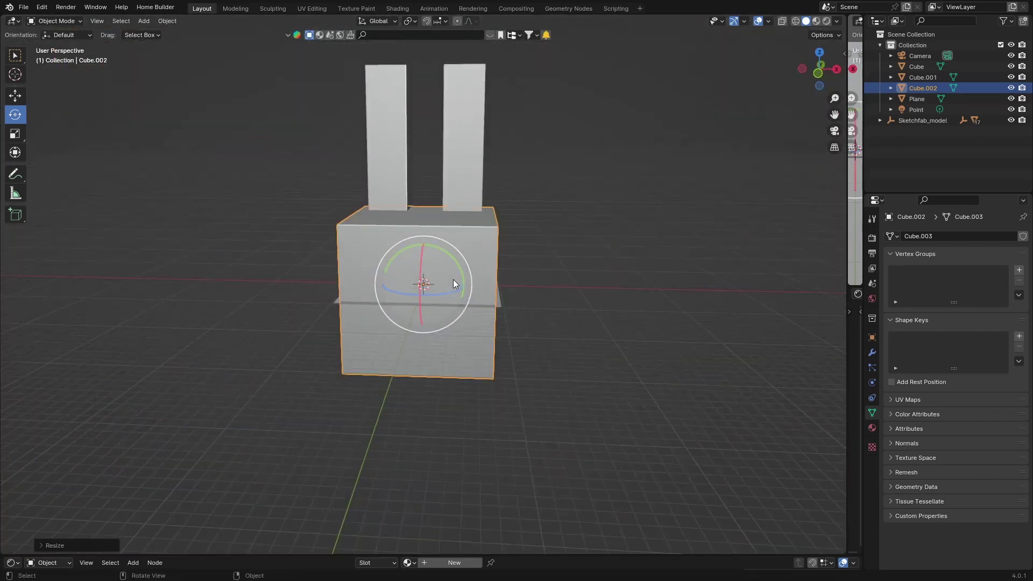
{"action": "left_click", "coordinate": [834, 131]}
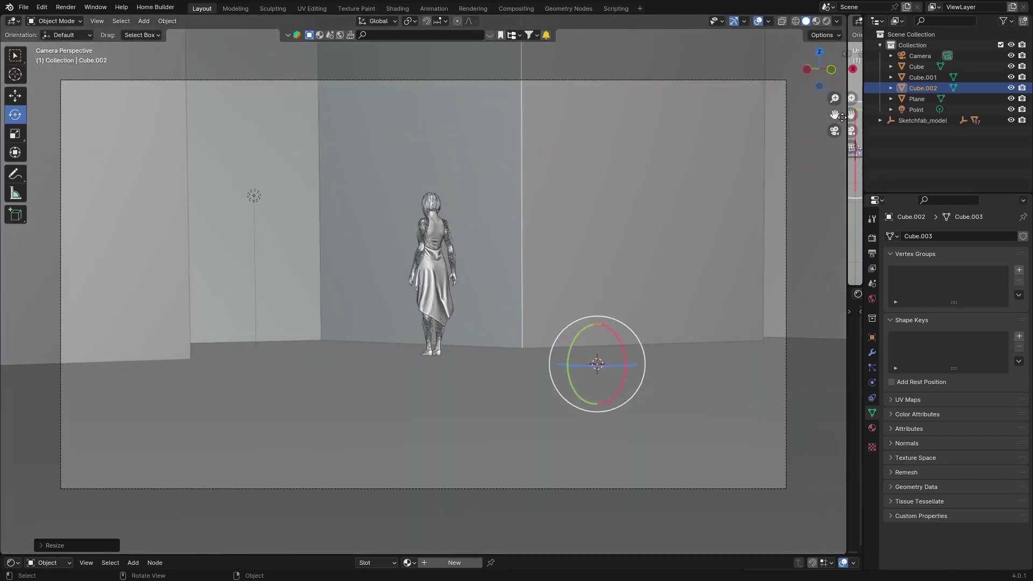
{"action": "key", "text": "s"}
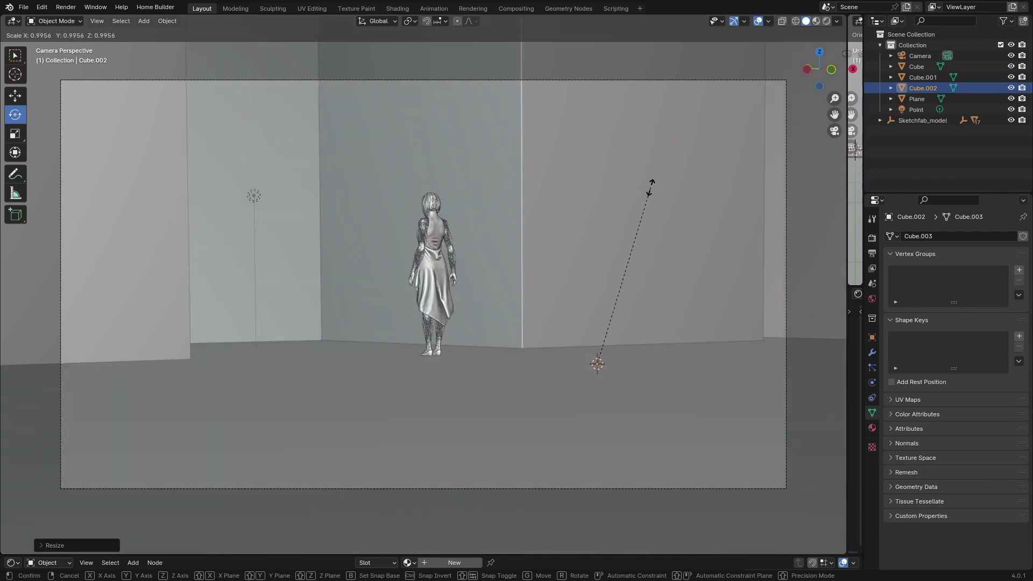
{"action": "left_click", "coordinate": [675, 135]}
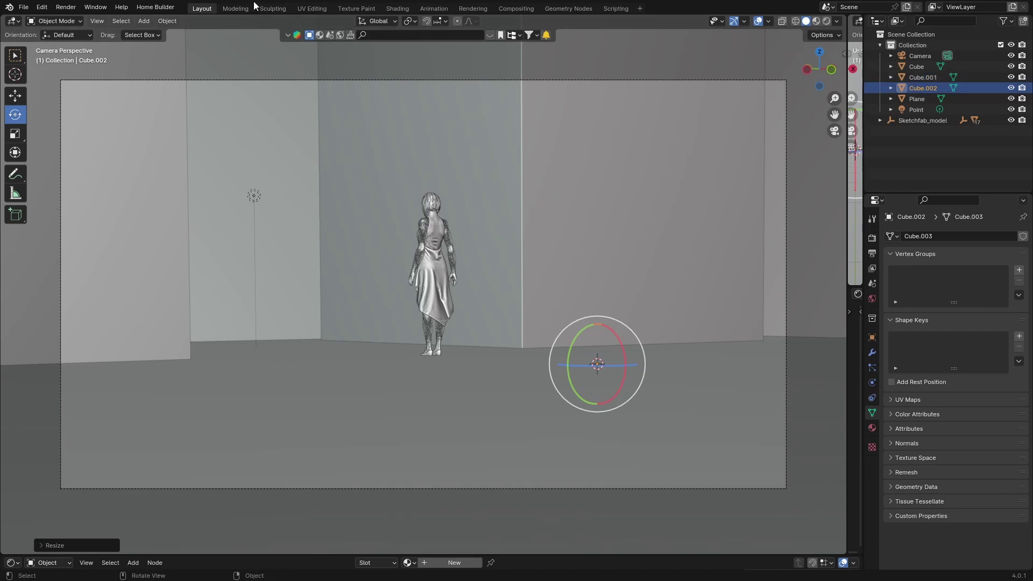
In the Shading workspace, create a new material for the enclosing cube and delete its Principled BSDF node.
{"action": "left_click", "coordinate": [397, 8]}
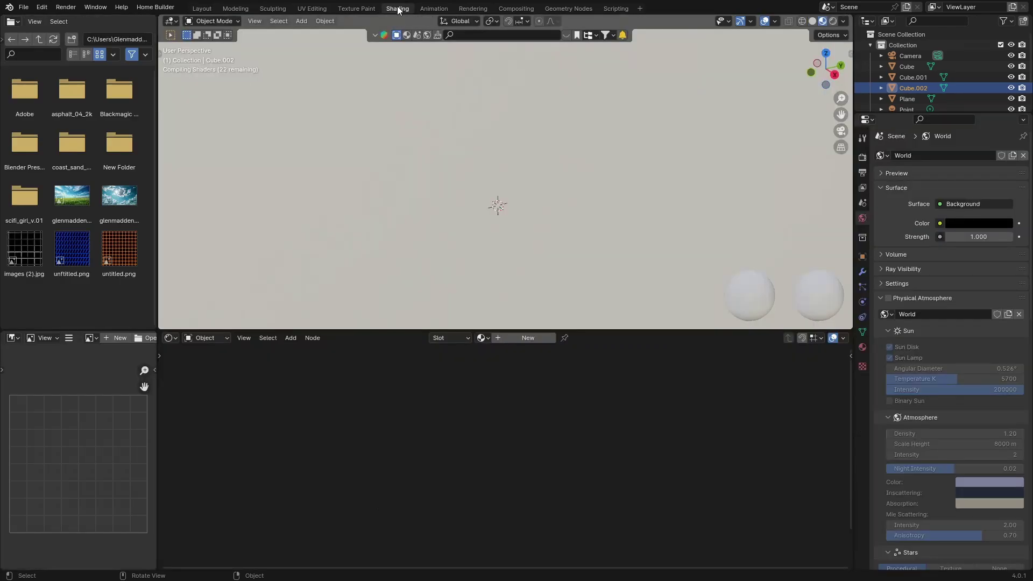
{"action": "left_click", "coordinate": [527, 338]}
{"action": "key", "text": "Home"}
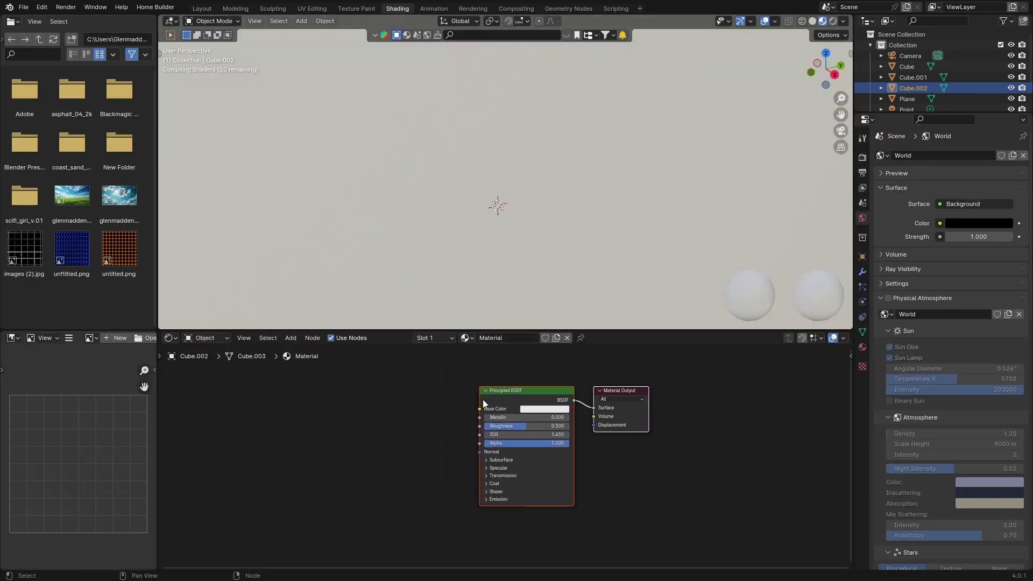
{"action": "left_click", "coordinate": [534, 361]}
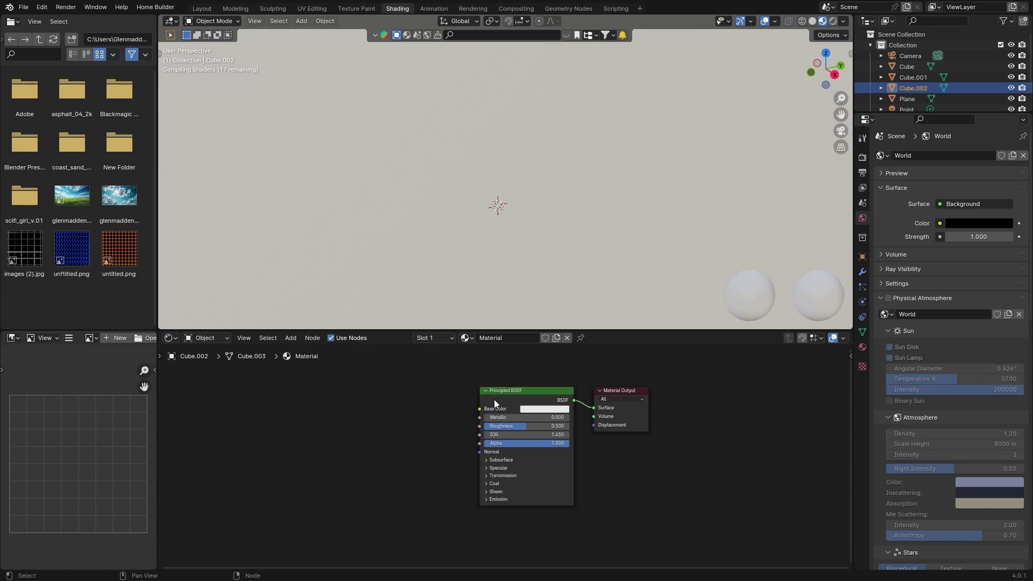
{"action": "left_click", "coordinate": [518, 391]}
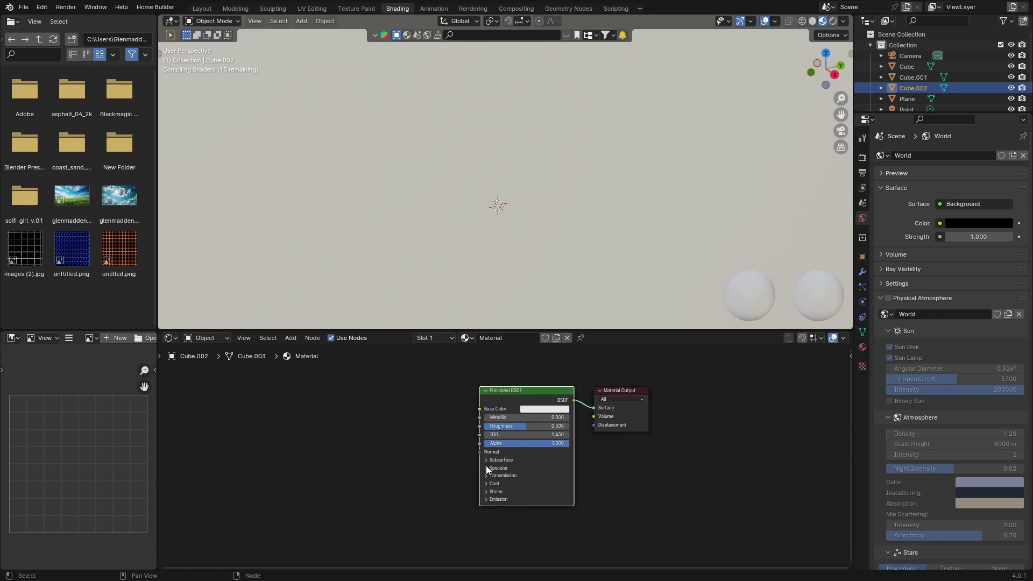
{"action": "key", "text": "x"}
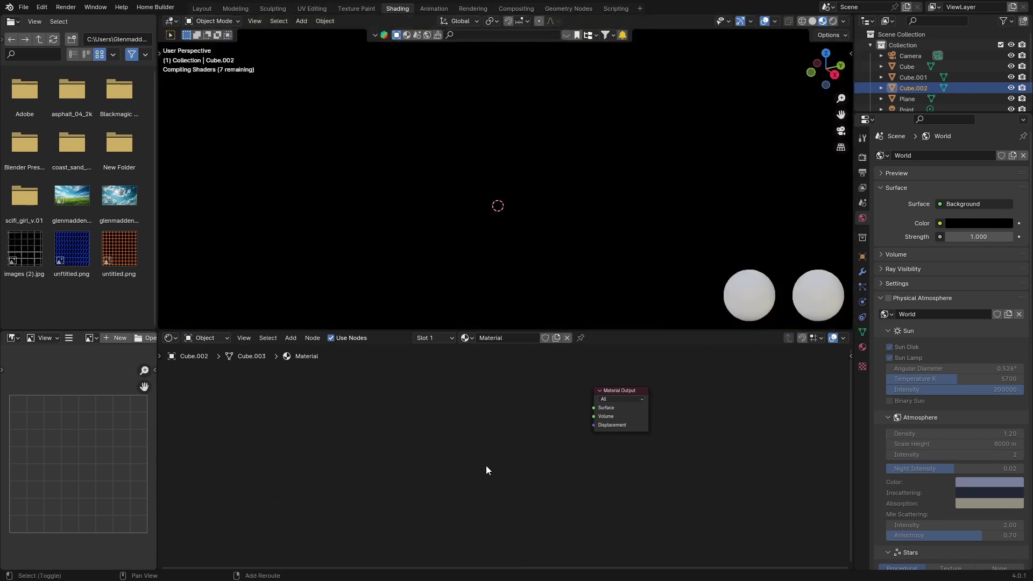
Add a Principled Volume node to the cube's material and place it beside the Material Output node.
{"action": "key", "text": "shift+a"}
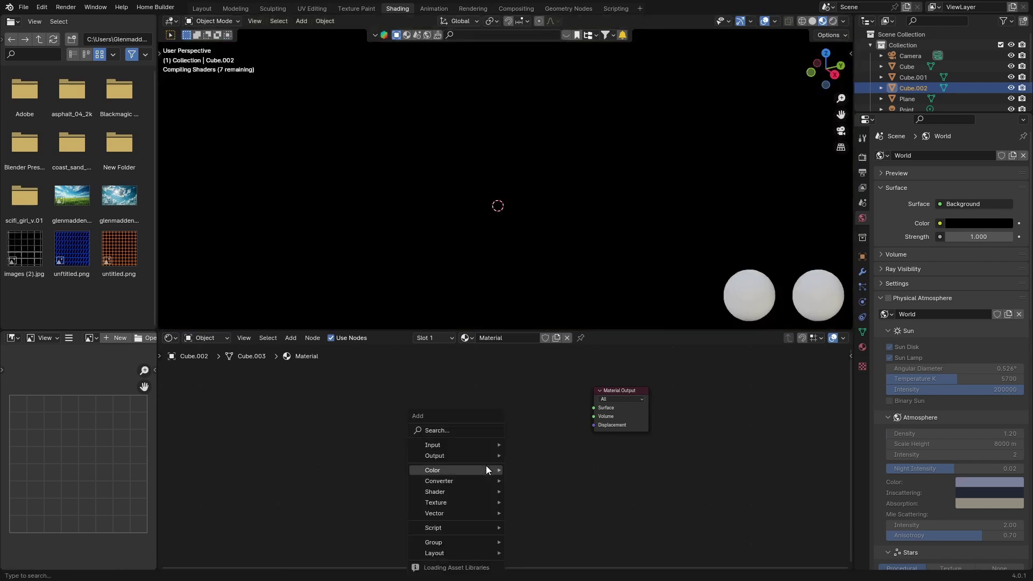
{"action": "left_click", "coordinate": [438, 431]}
{"action": "type", "text": "v"}
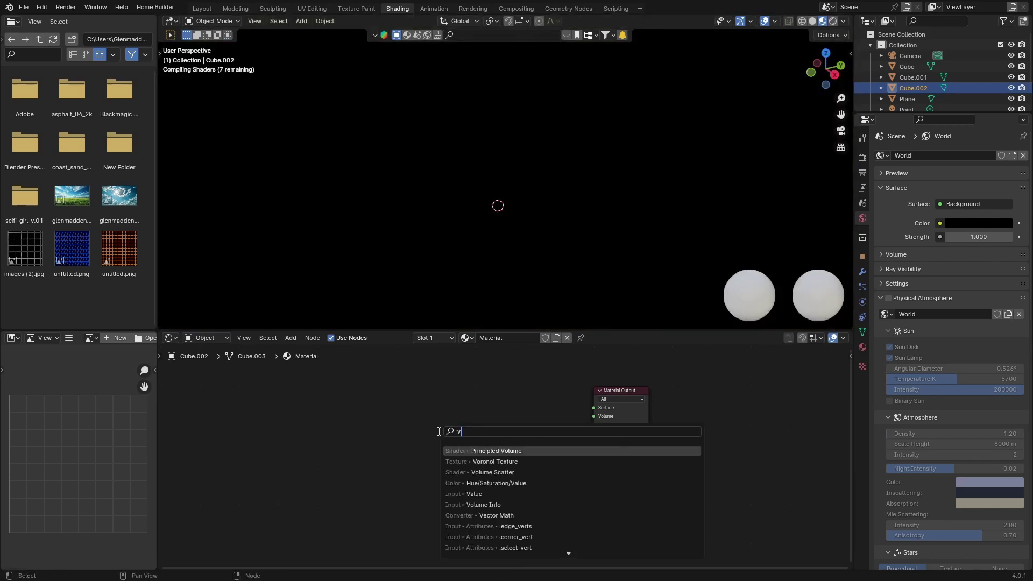
{"action": "type", "text": "olum"}
{"action": "key", "text": "Down"}
{"action": "key", "text": "Down"}
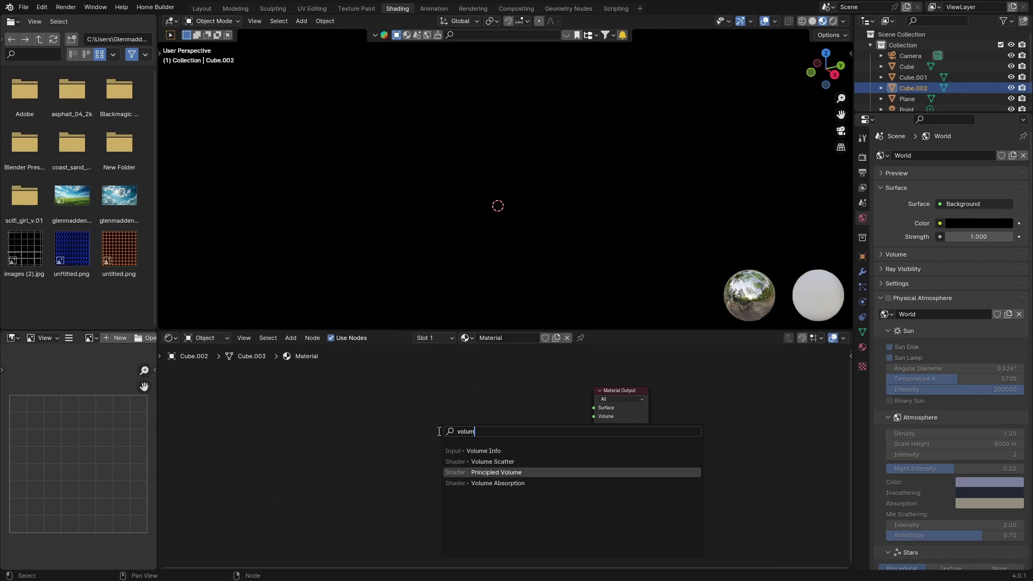
{"action": "key", "text": "Return"}
{"action": "left_click", "coordinate": [419, 385]}
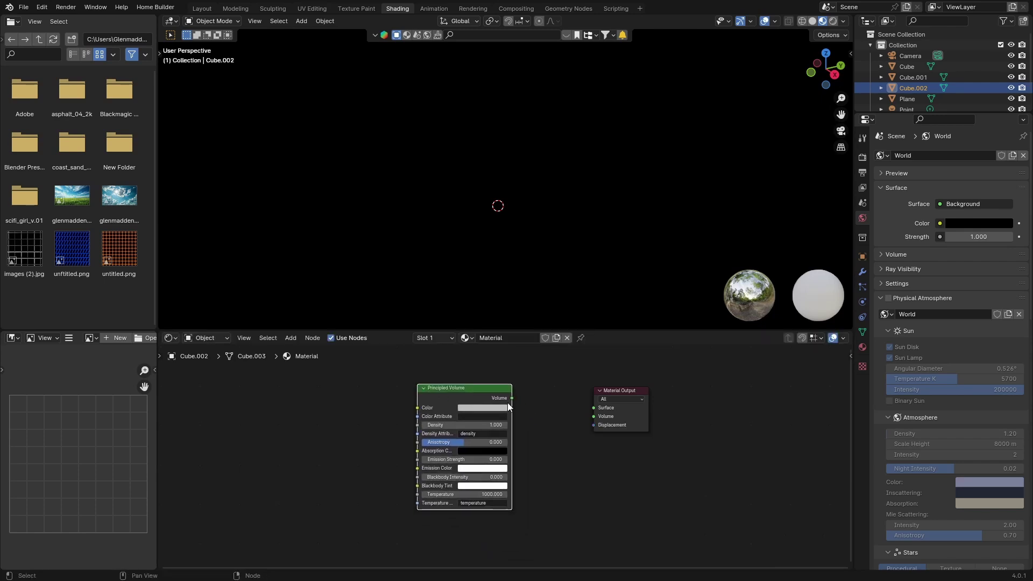
Connect the Principled Volume node to the Volume input of the Material Output and set its density to 0.05.
{"action": "left_click_drag", "start_coordinate": [513, 399], "coordinate": [598, 427]}
{"action": "left_click_drag", "start_coordinate": [511, 399], "coordinate": [515, 400]}
{"action": "left_click_drag", "start_coordinate": [591, 416], "coordinate": [593, 416]}
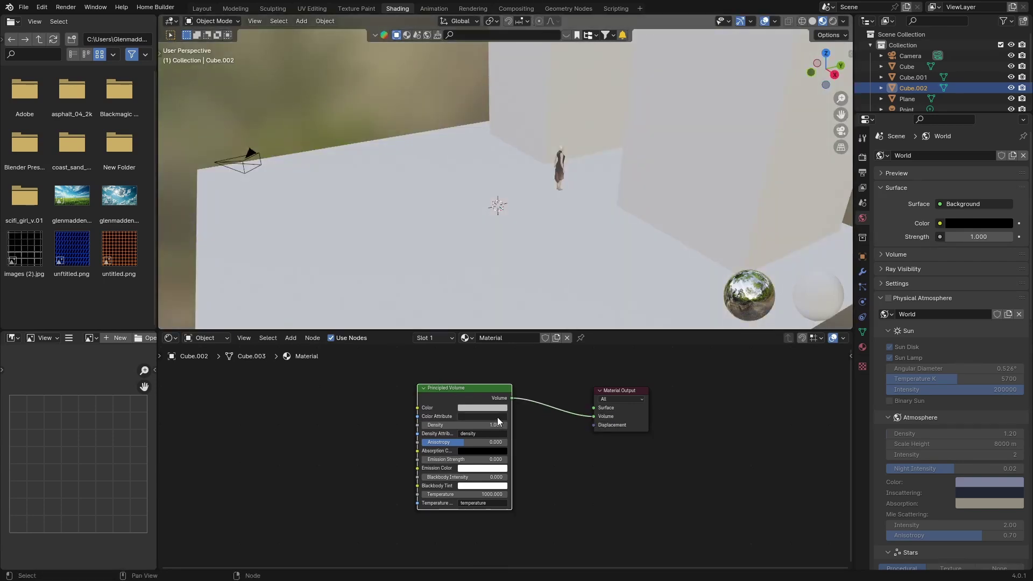
{"action": "left_click", "coordinate": [472, 424]}
{"action": "type", "text": "0.05"}
{"action": "key", "text": "Return"}
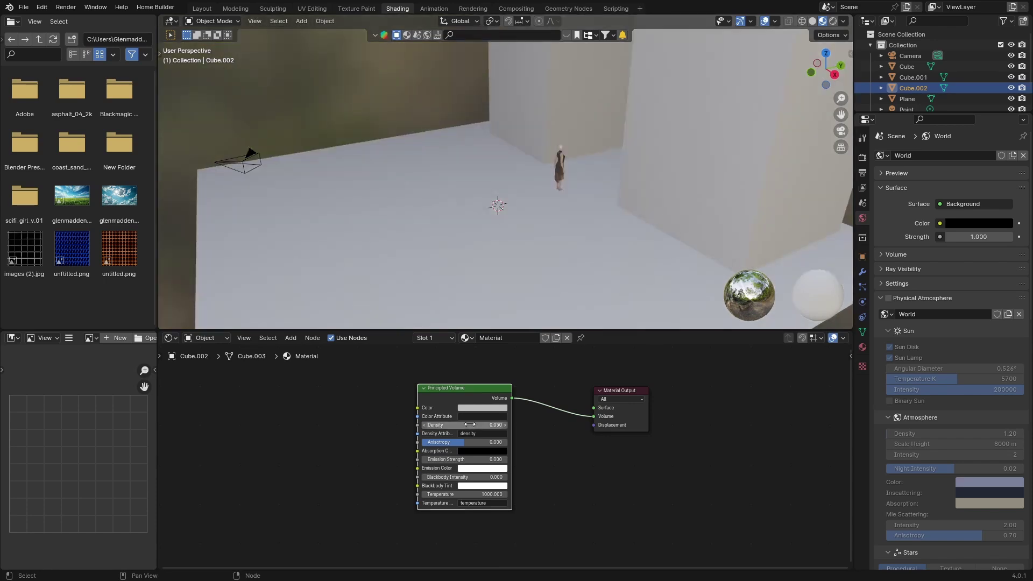
Return to the Layout workspace and examine the fog in rendered shading with the overlays hidden, then show the overlays again.
{"action": "left_click", "coordinate": [201, 8]}
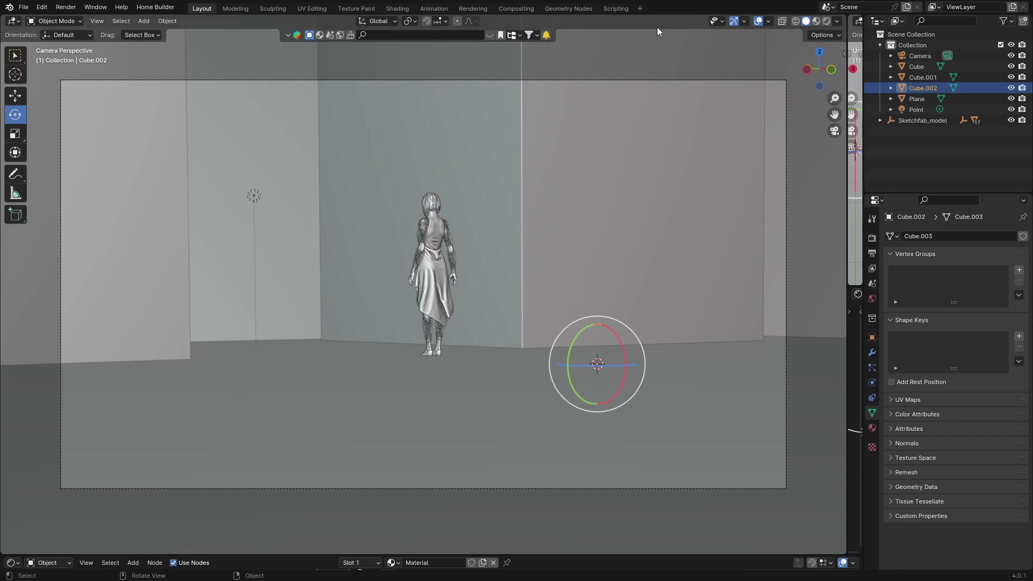
{"action": "left_click", "coordinate": [826, 21]}
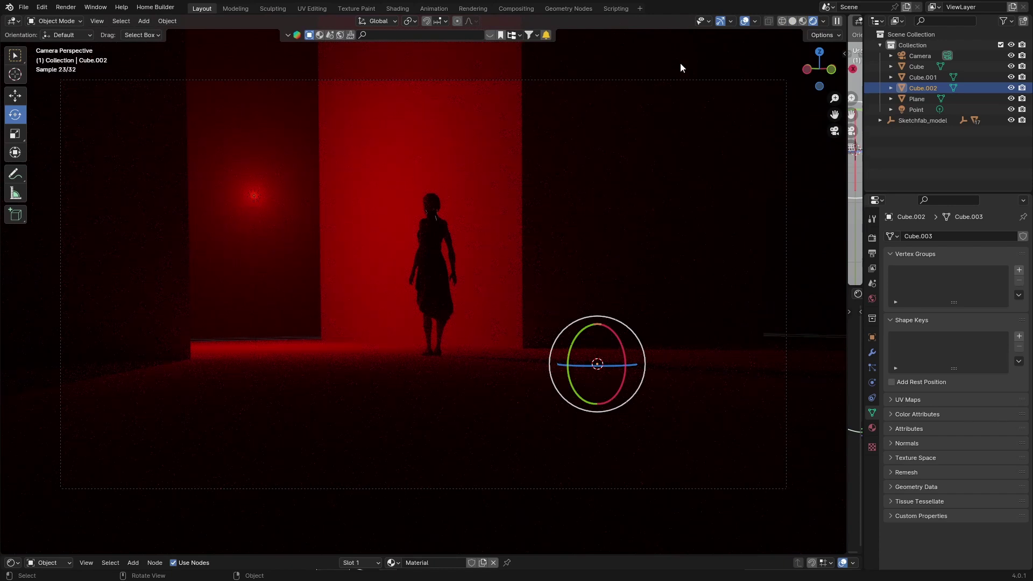
{"action": "left_click", "coordinate": [743, 22]}
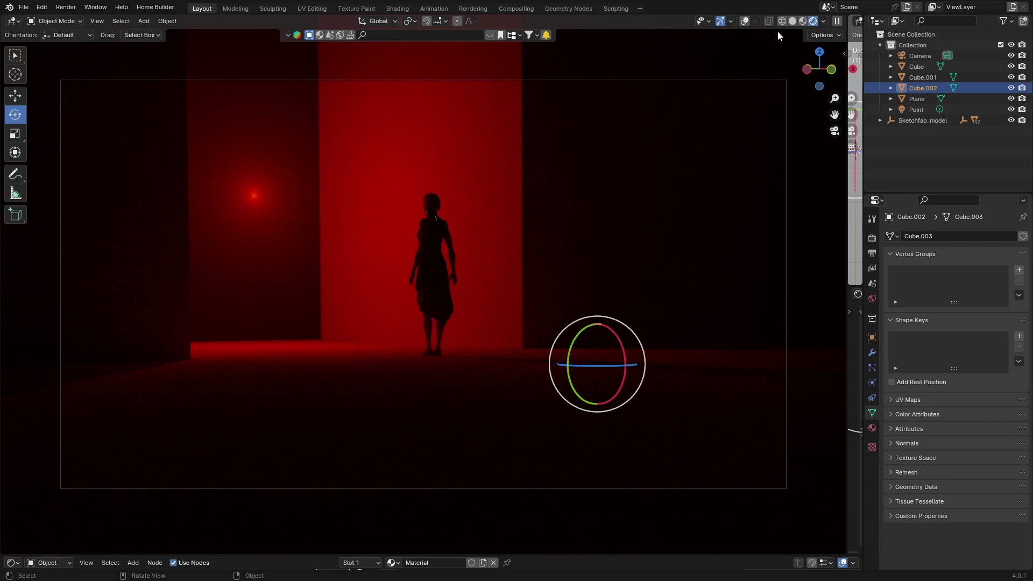
{"action": "left_click", "coordinate": [740, 22]}
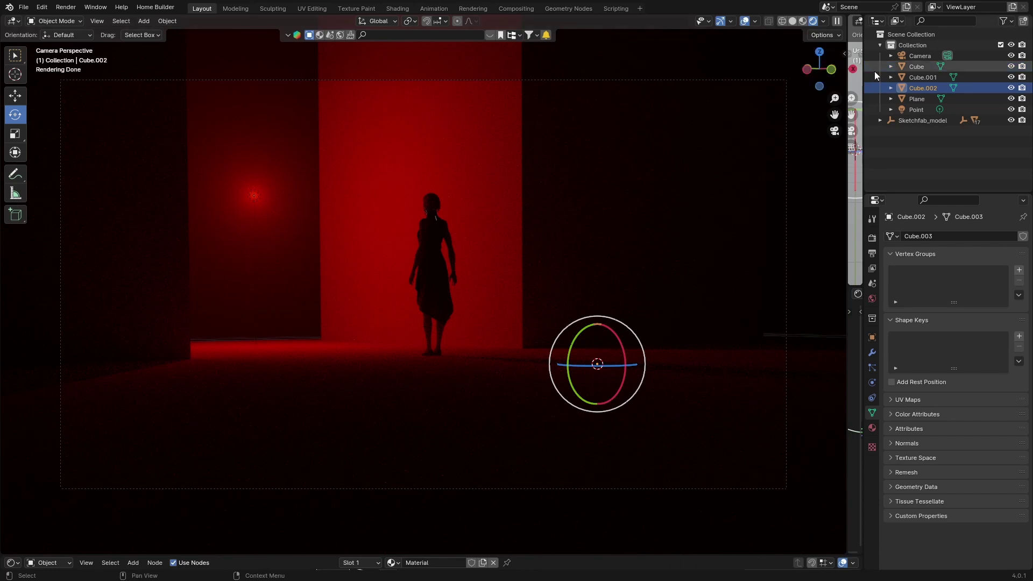
Move the point light along the Y axis behind the columns, past the floor plane's far edge, and return to the rendered camera view.
{"action": "left_click", "coordinate": [922, 108]}
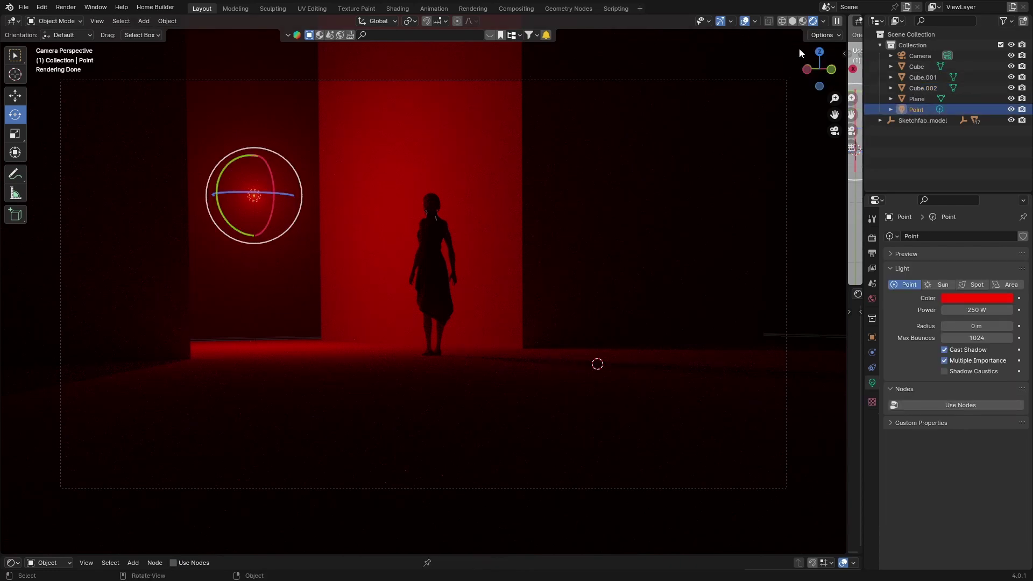
{"action": "left_click", "coordinate": [782, 20]}
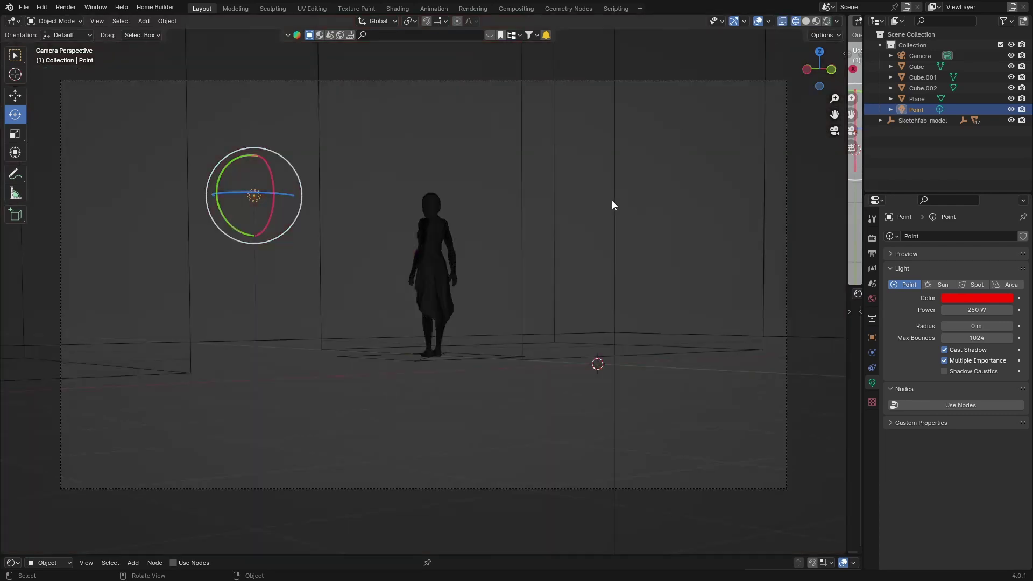
{"action": "left_click", "coordinate": [817, 53]}
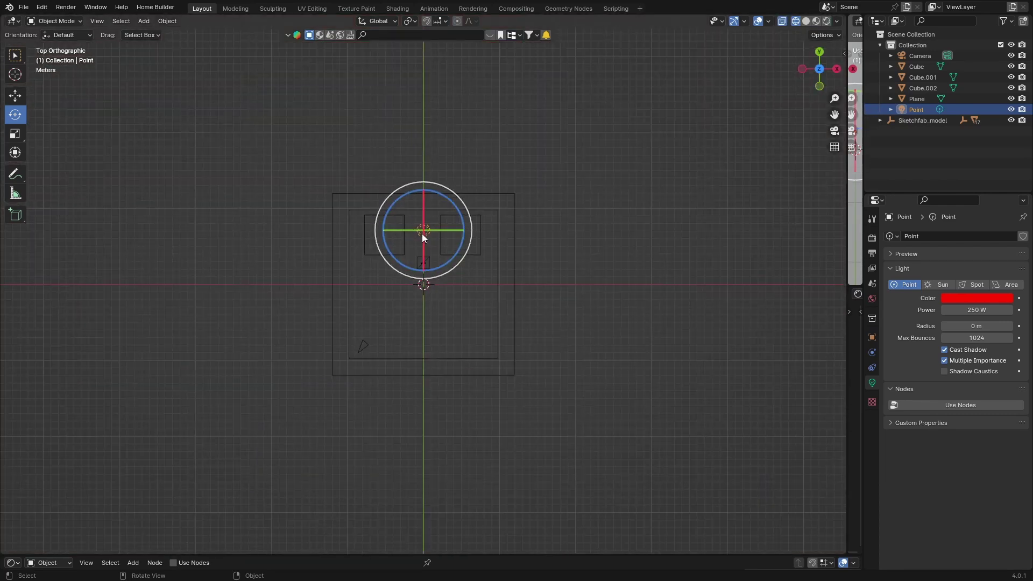
{"action": "key", "text": "g"}
{"action": "key", "text": "y"}
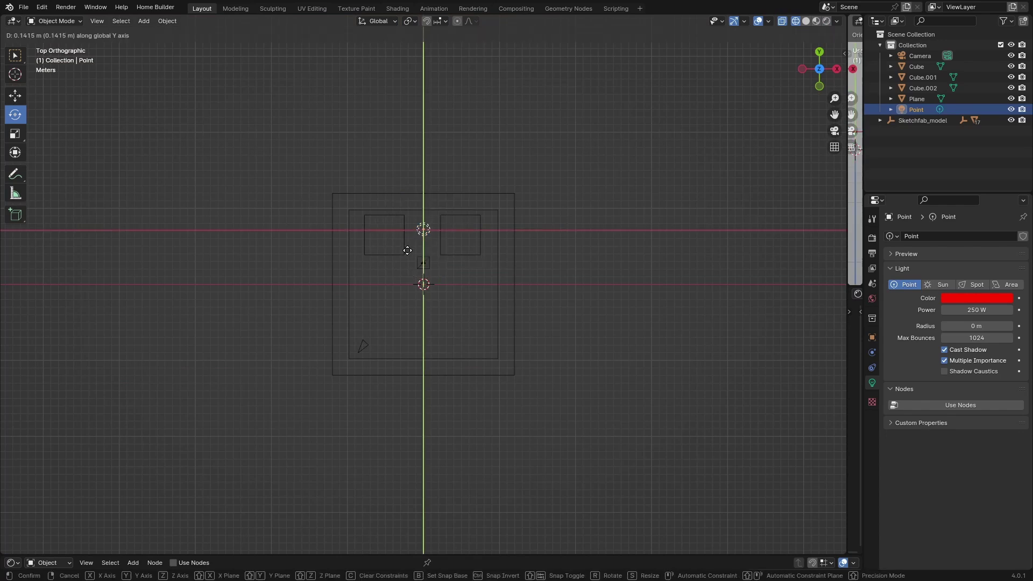
{"action": "left_click", "coordinate": [408, 201]}
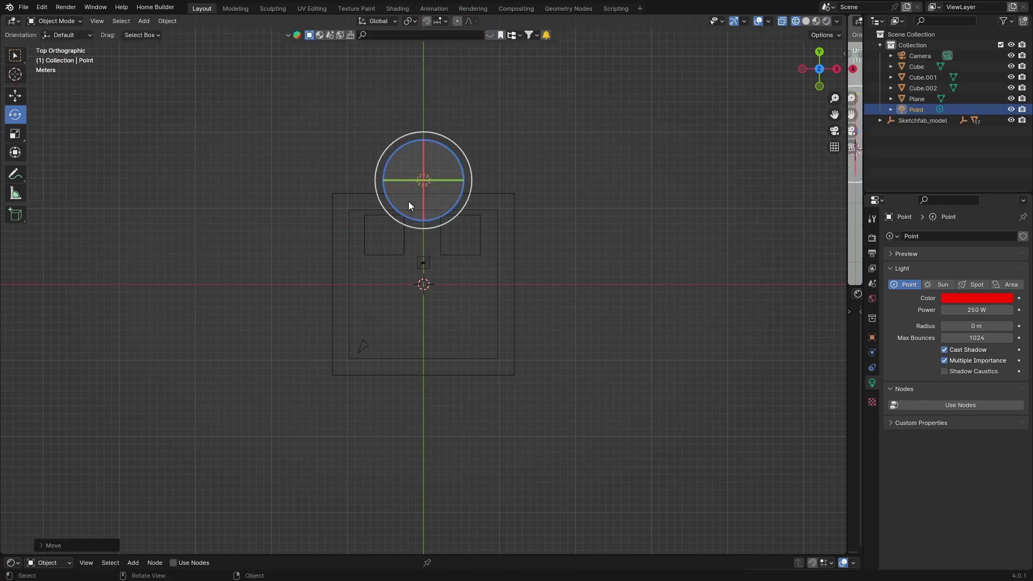
{"action": "left_click", "coordinate": [833, 131]}
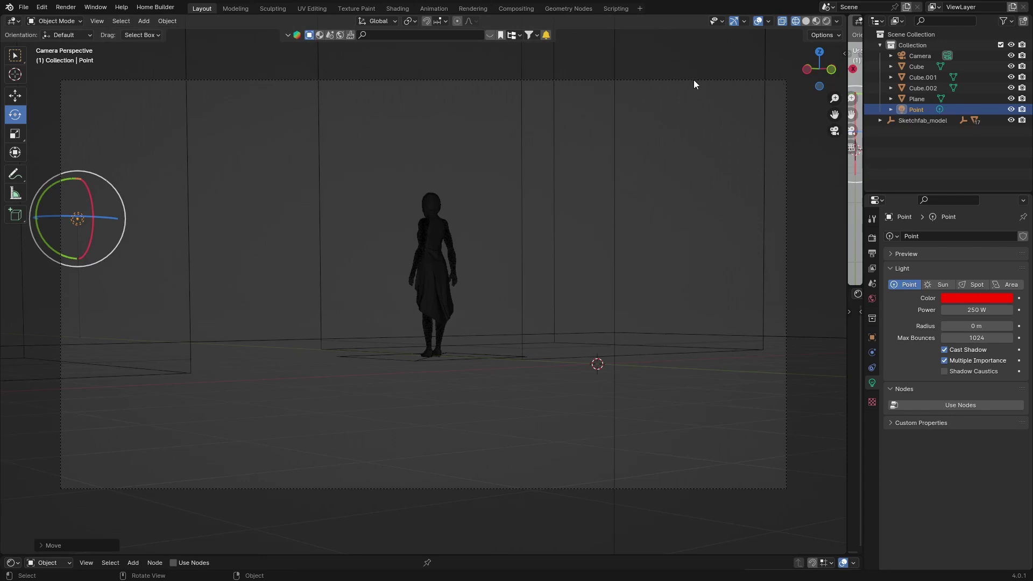
{"action": "left_click", "coordinate": [806, 21]}
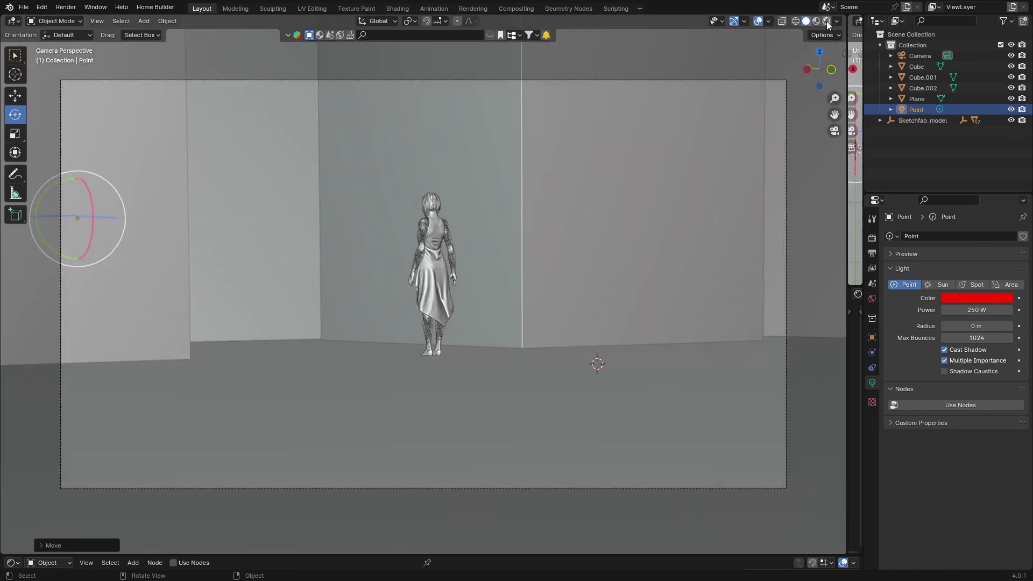
{"action": "left_click", "coordinate": [826, 21]}
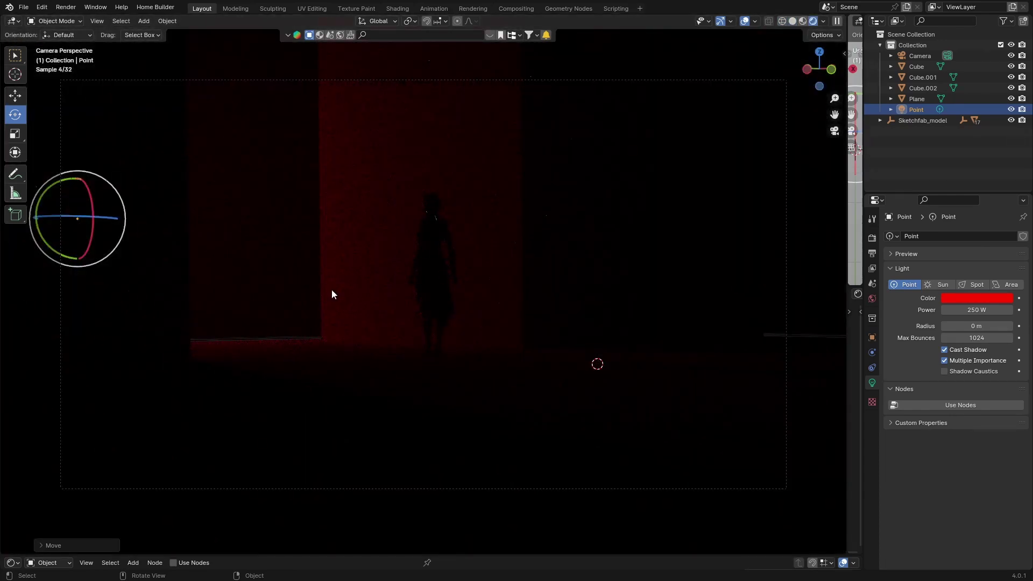
Try the point light at a power of 1000 W and then 5000 W.
{"action": "left_click", "coordinate": [966, 311]}
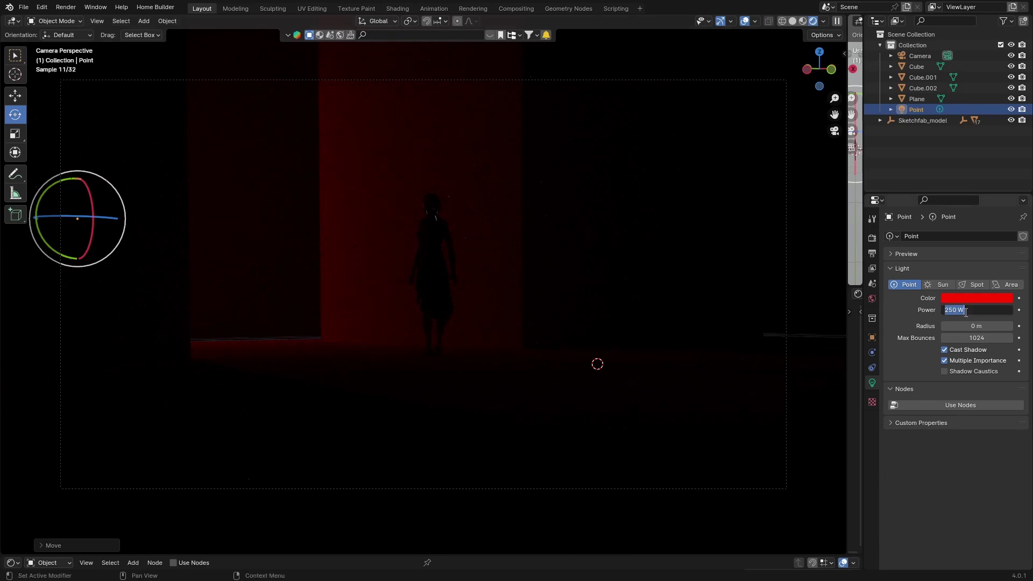
{"action": "type", "text": "1000"}
{"action": "key", "text": "Return"}
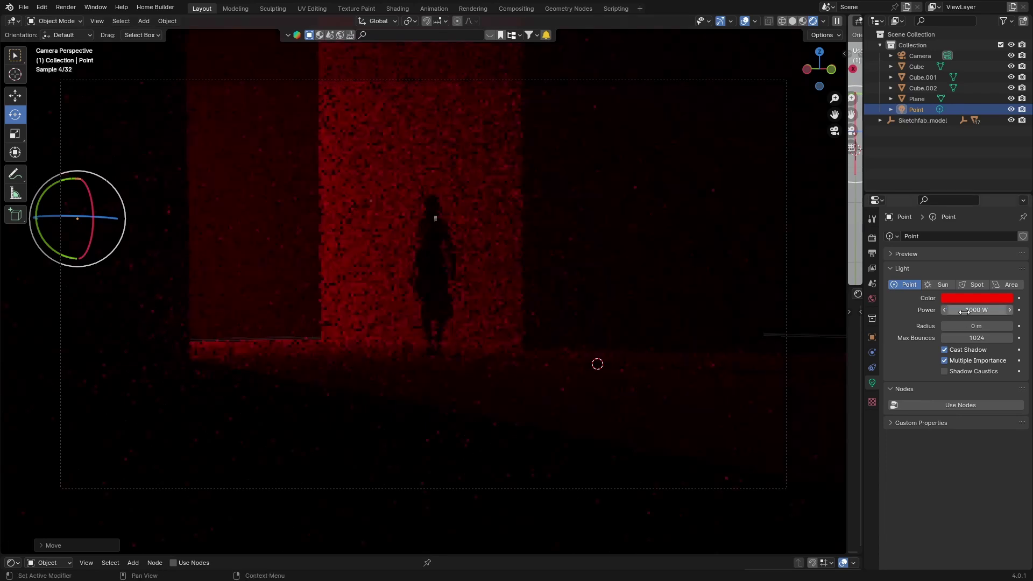
{"action": "left_click", "coordinate": [951, 311]}
{"action": "type", "text": "5000"}
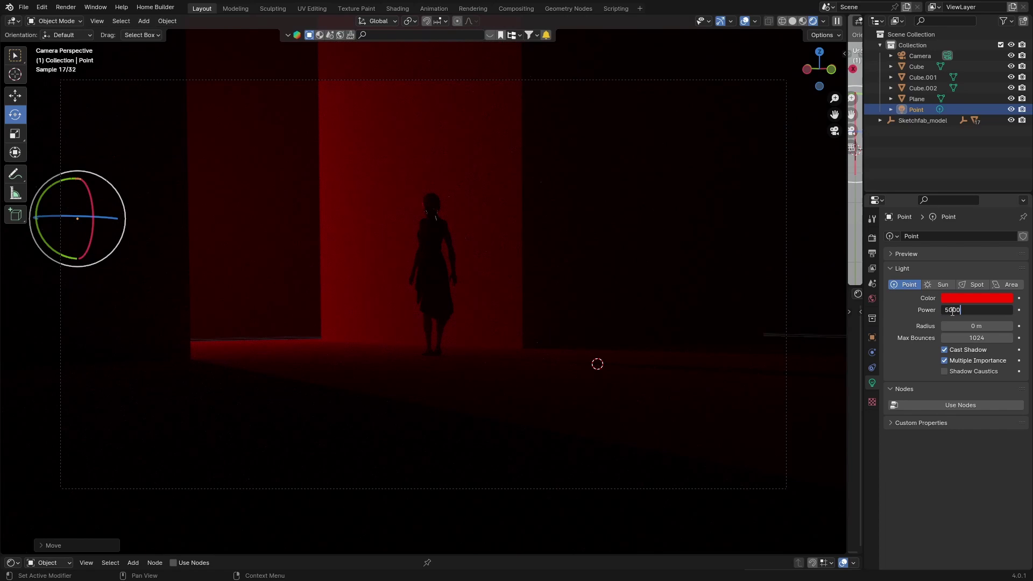
{"action": "key", "text": "Return"}
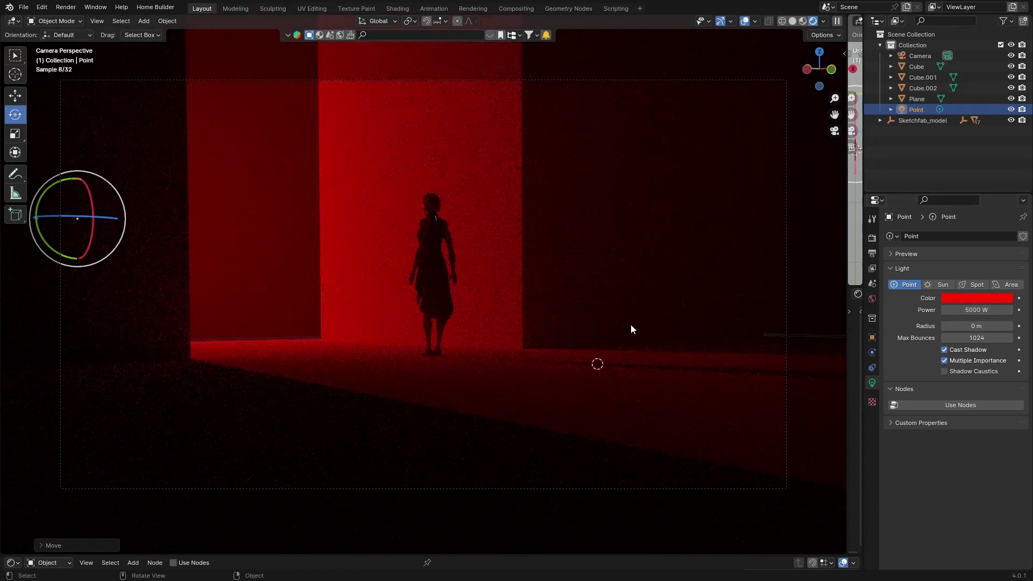
Set the point light's power to 2500 W.
{"action": "left_click", "coordinate": [967, 311]}
{"action": "key", "text": "BackSpace"}
{"action": "type", "text": "2500"}
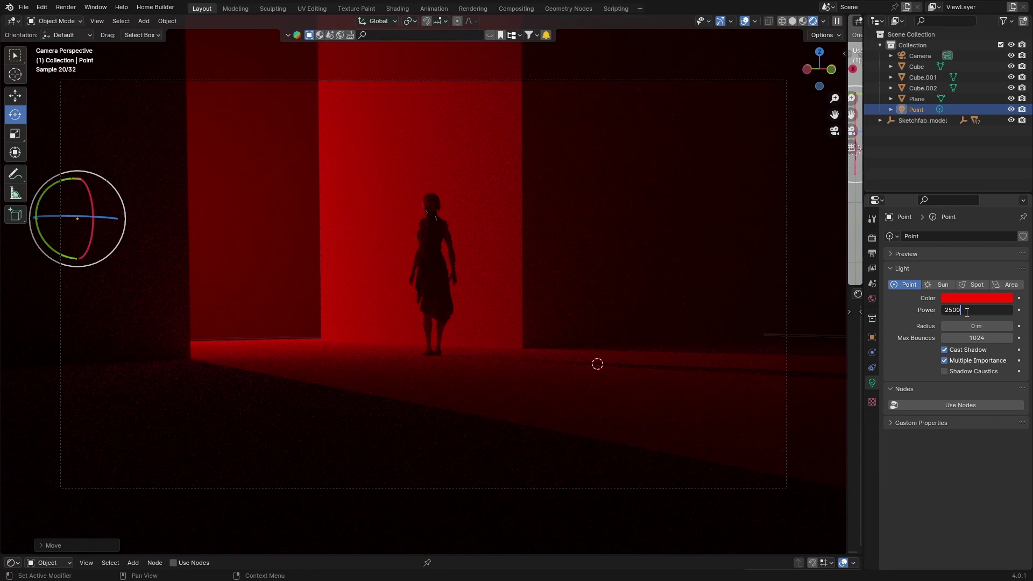
{"action": "key", "text": "Return"}
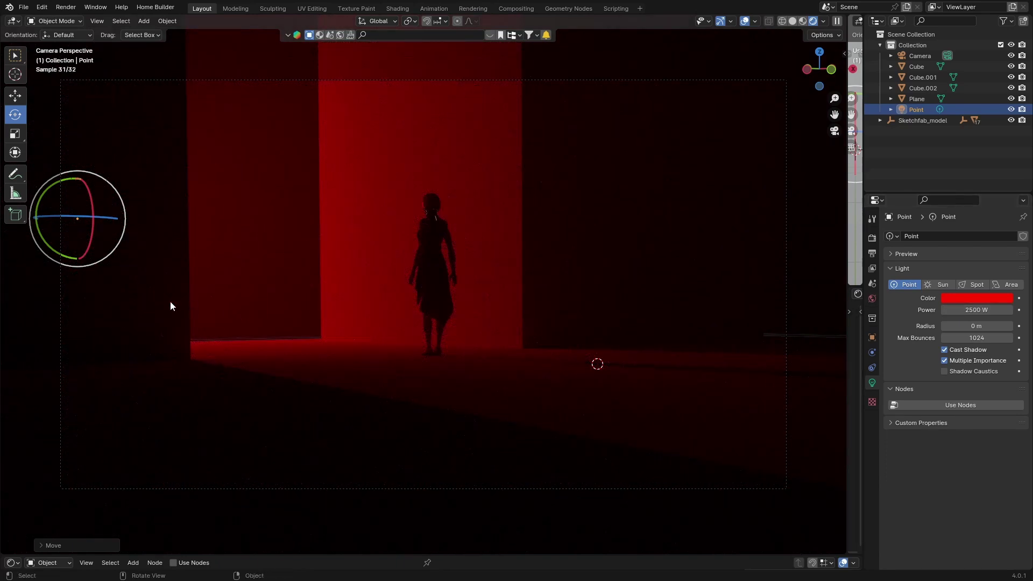
Activate the Select Box tool and hide the viewport overlays to inspect the red-lit silhouette in the rendered camera view.
{"action": "left_click", "coordinate": [743, 20]}
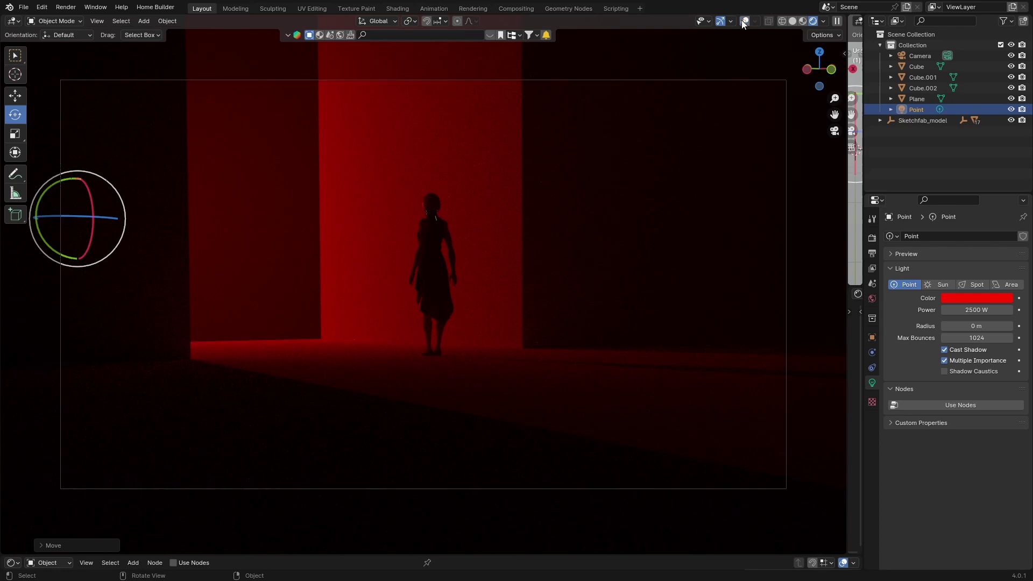
{"action": "left_click", "coordinate": [15, 55]}
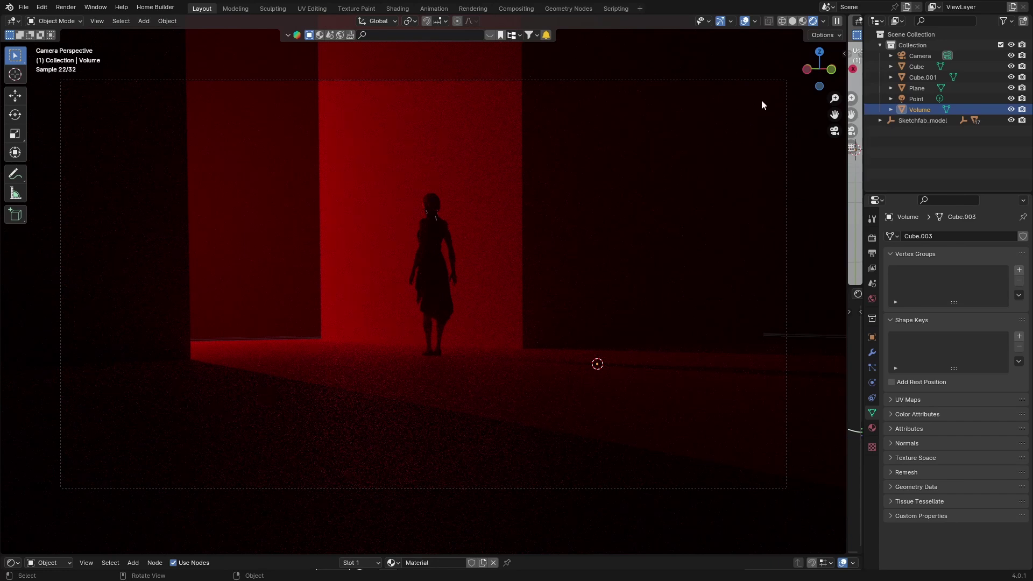
{"action": "left_click", "coordinate": [741, 20]}
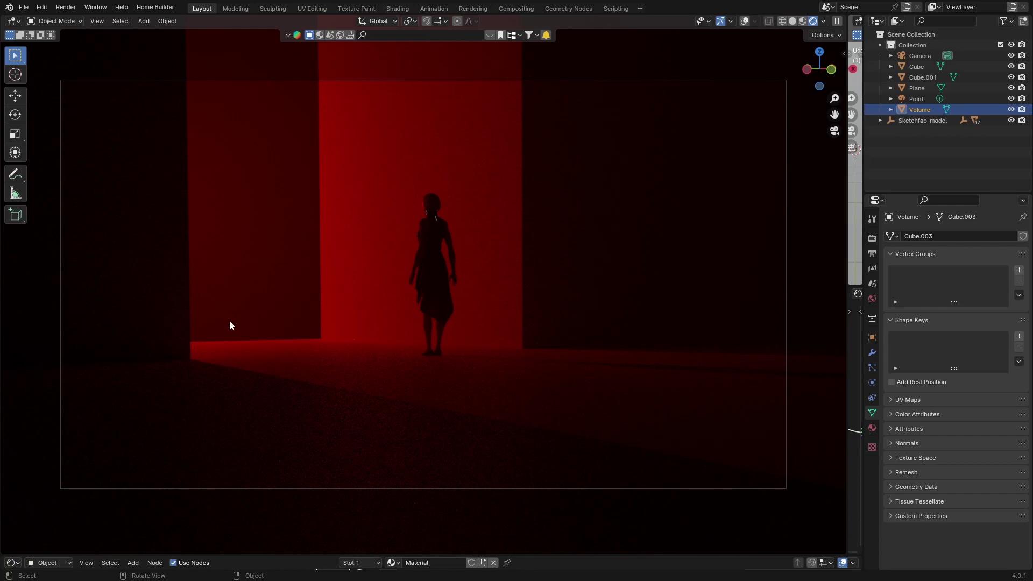
Set the maximum samples for the final Cycles render to 200.
{"action": "left_click", "coordinate": [872, 238]}
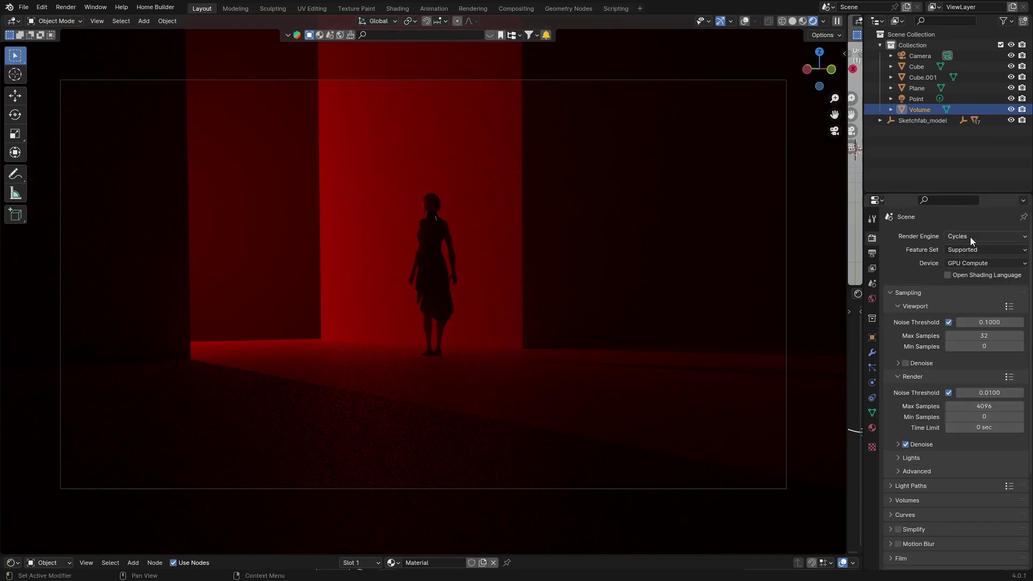
{"action": "left_click", "coordinate": [984, 406]}
{"action": "key", "text": "BackSpace"}
{"action": "type", "text": "200"}
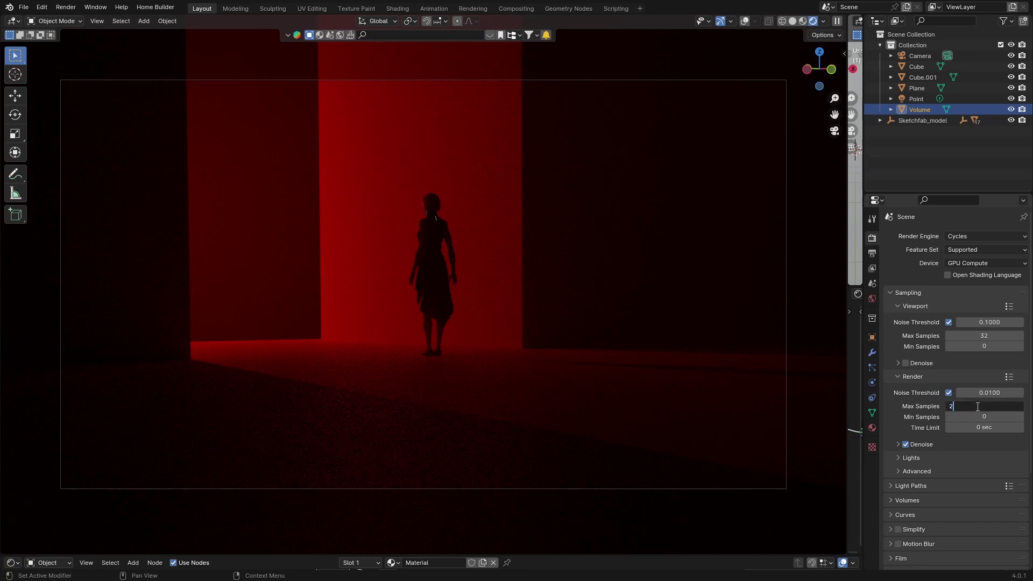
{"action": "key", "text": "Return"}
Set the render tile size in the performance memory settings to 256.
{"action": "scroll", "coordinate": [906, 428], "scroll_direction": "down", "scroll_amount": 4}
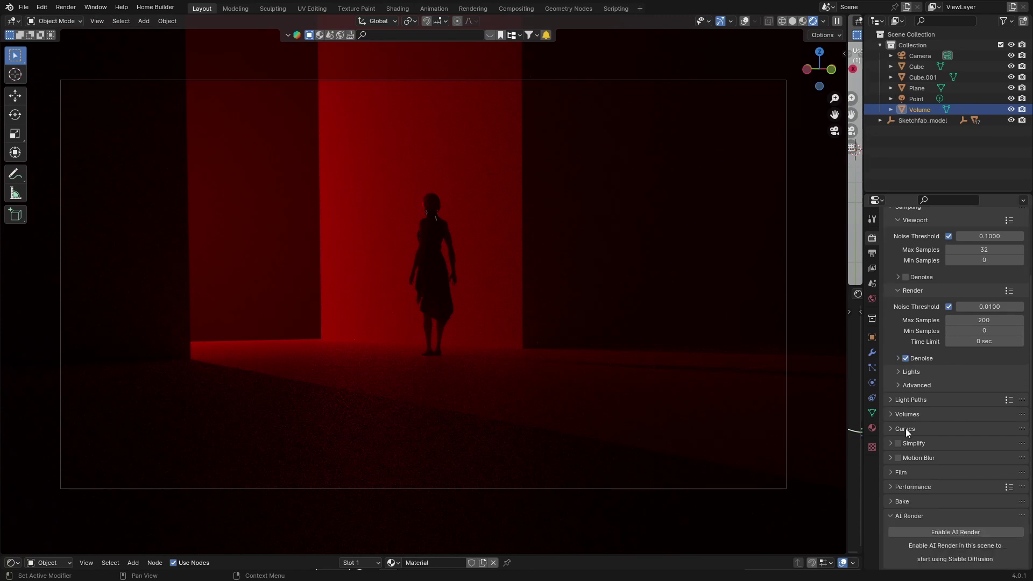
{"action": "left_click", "coordinate": [891, 486]}
{"action": "scroll", "coordinate": [891, 486], "scroll_direction": "down", "scroll_amount": 5}
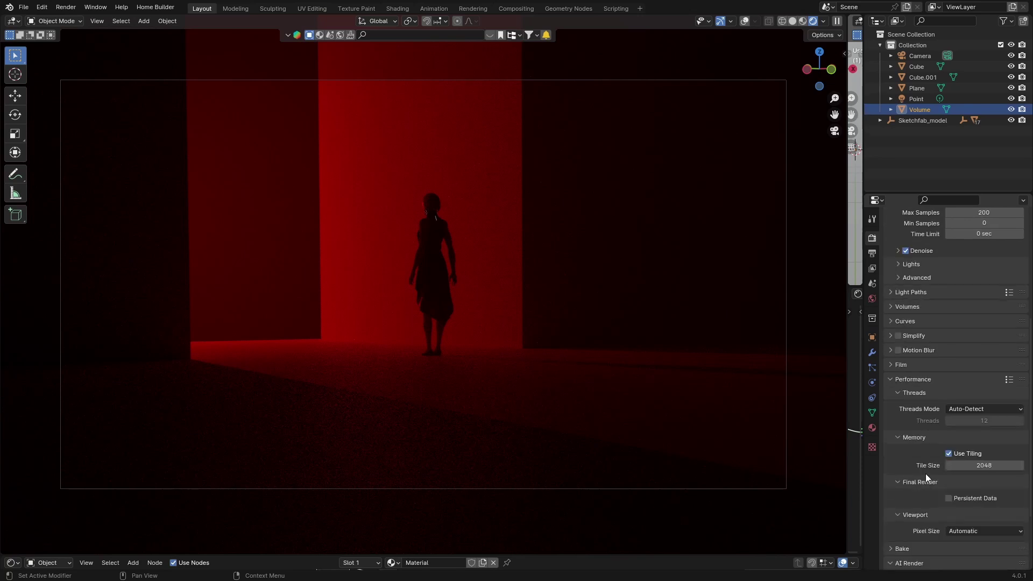
{"action": "left_click", "coordinate": [983, 465]}
{"action": "type", "text": "512"}
{"action": "key", "text": "Return"}
Render the still image from the camera, look over the whole result and close the render window.
{"action": "key", "text": "F12"}
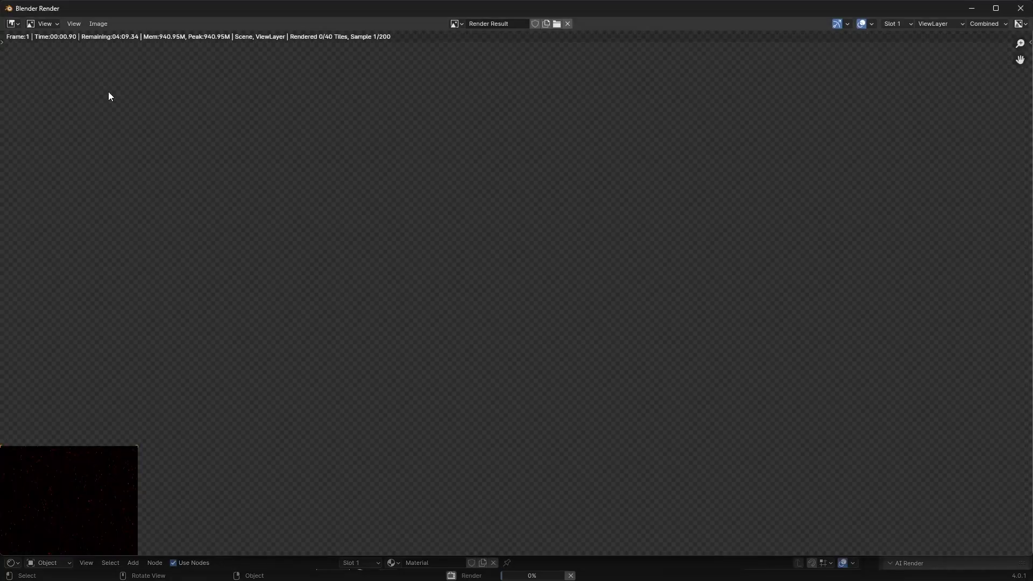
{"action": "scroll", "coordinate": [205, 237], "scroll_direction": "down", "scroll_amount": 2}
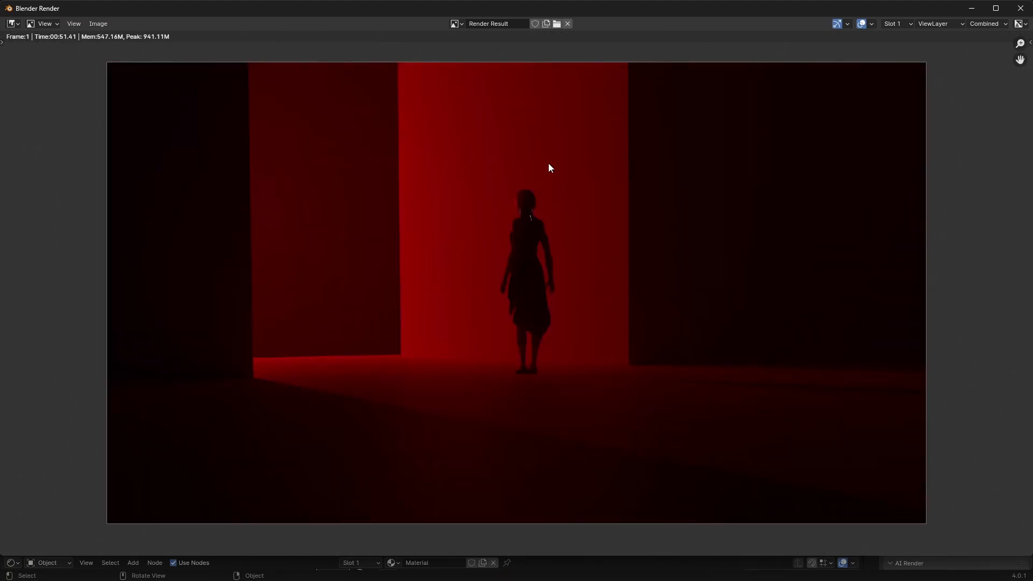
{"action": "left_click", "coordinate": [100, 24]}
{"action": "left_click", "coordinate": [1020, 8]}
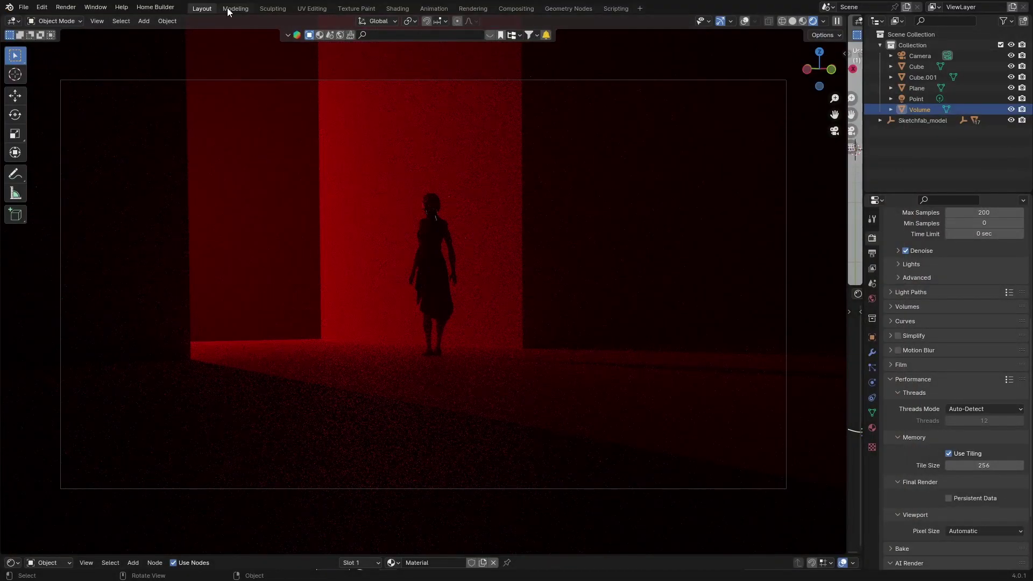
{"action": "left_click", "coordinate": [24, 8]}
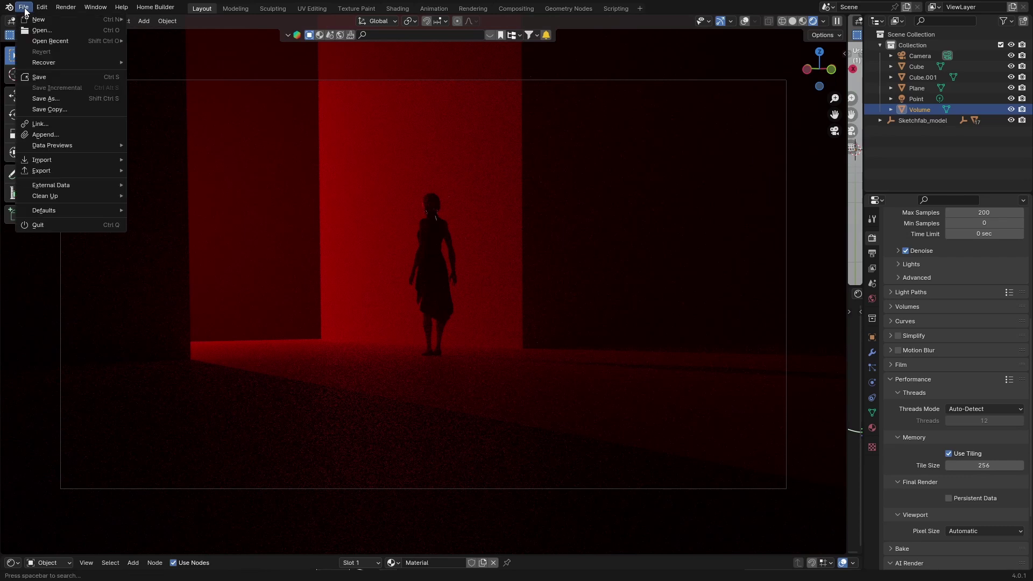
{"action": "left_click", "coordinate": [48, 80]}
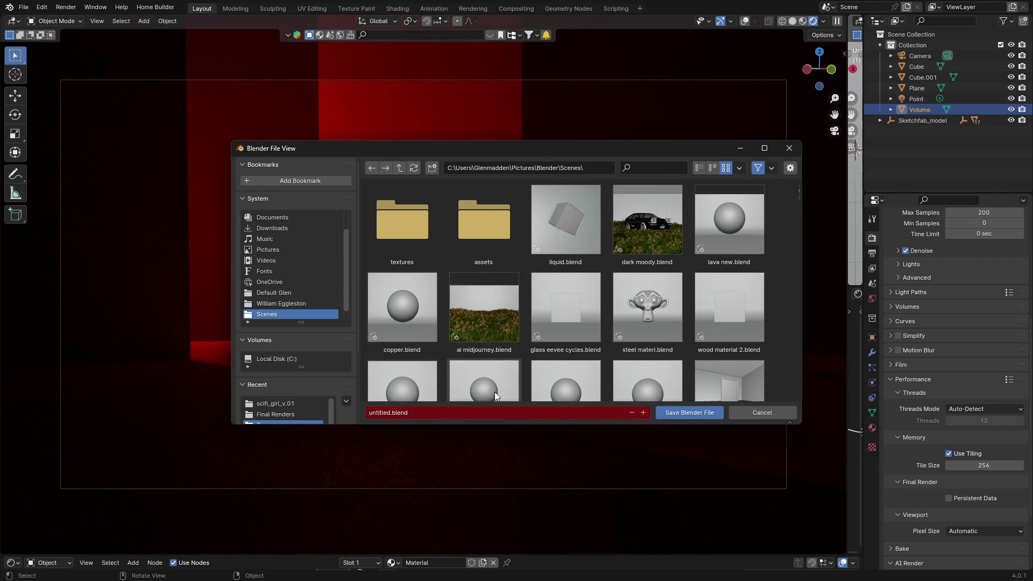
{"action": "left_click", "coordinate": [790, 144]}
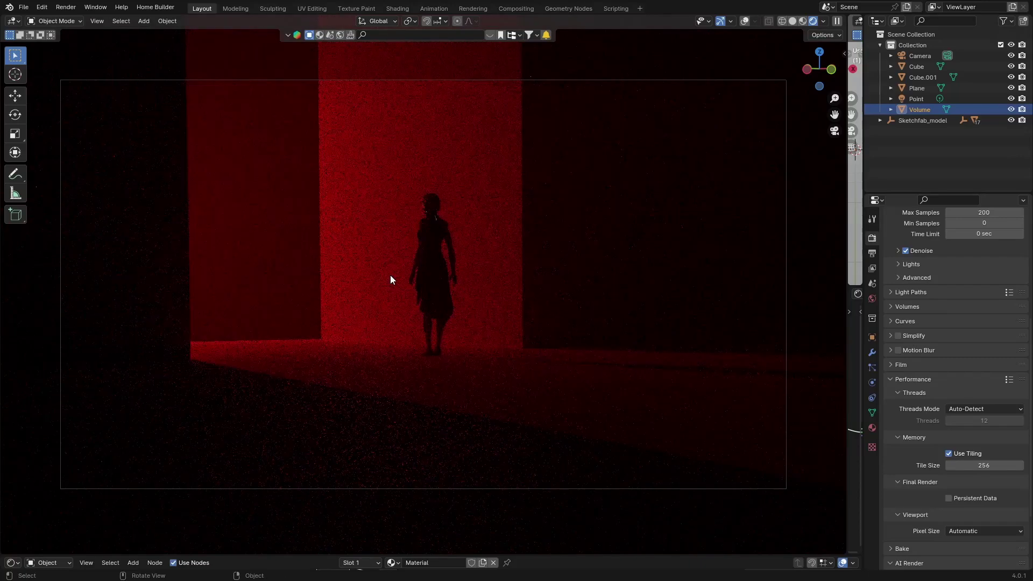